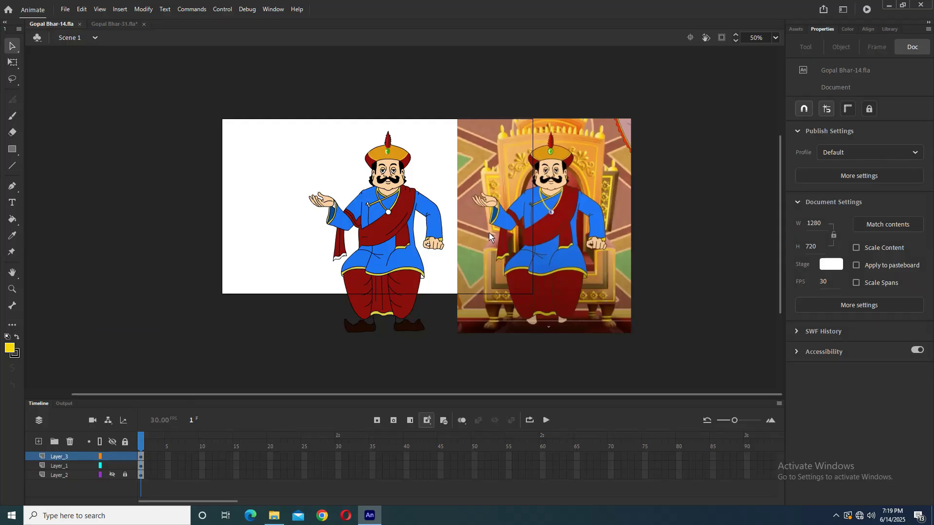
Import the screenshot of the king on his throne as a reference image.
left_click(65, 9)
mouse_move(173, 152)
left_click(223, 156)
left_click(113, 88)
double_click(113, 87)
Show and unlock Layer_2, move its yellow-clothed character off the stage to the left, and hide the layer again.
left_click(112, 475)
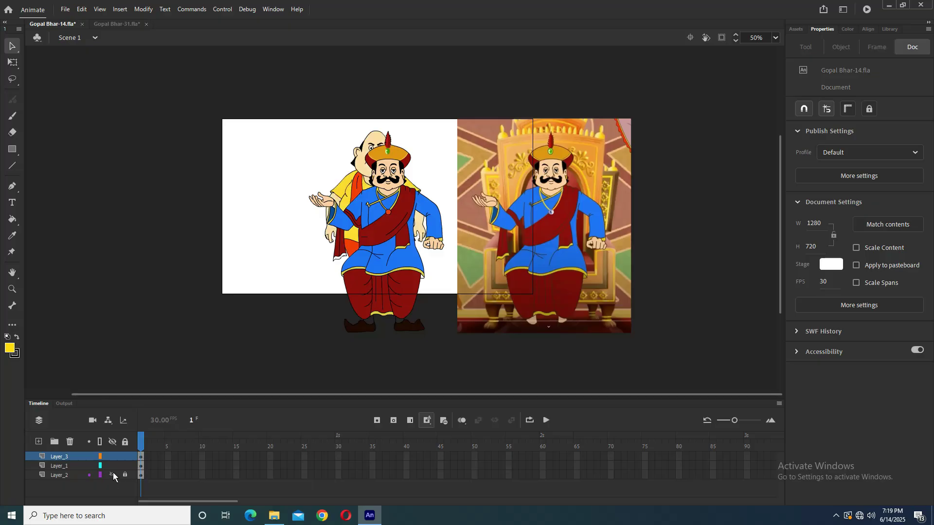
left_click(141, 476)
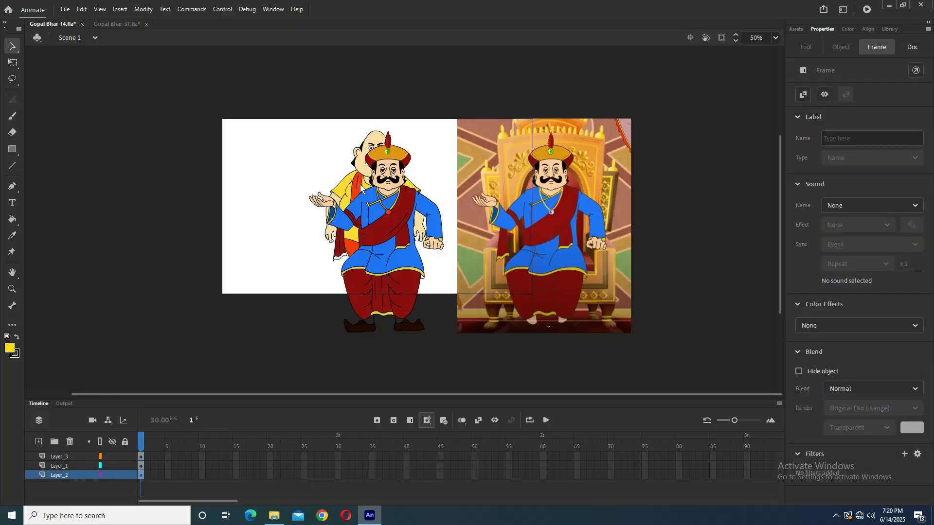
key("q")
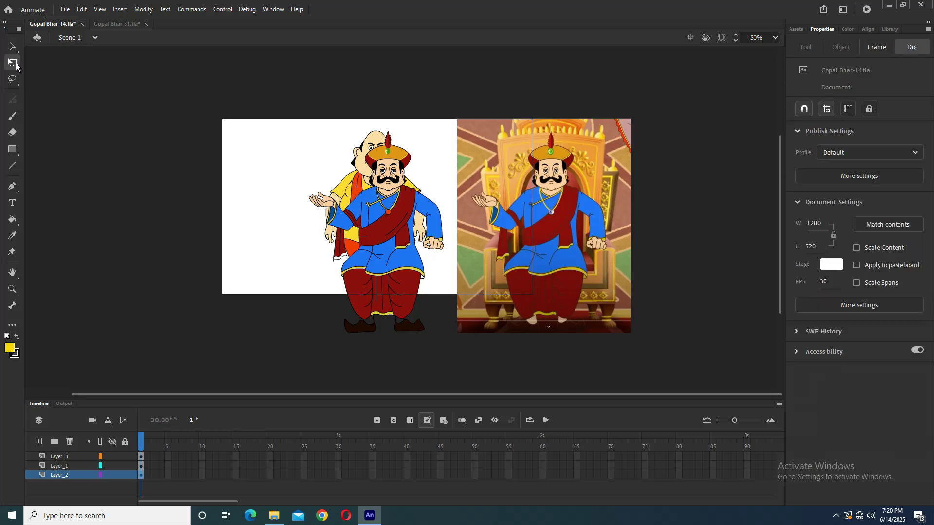
left_click(139, 477)
left_click_drag(359, 175, 142, 197)
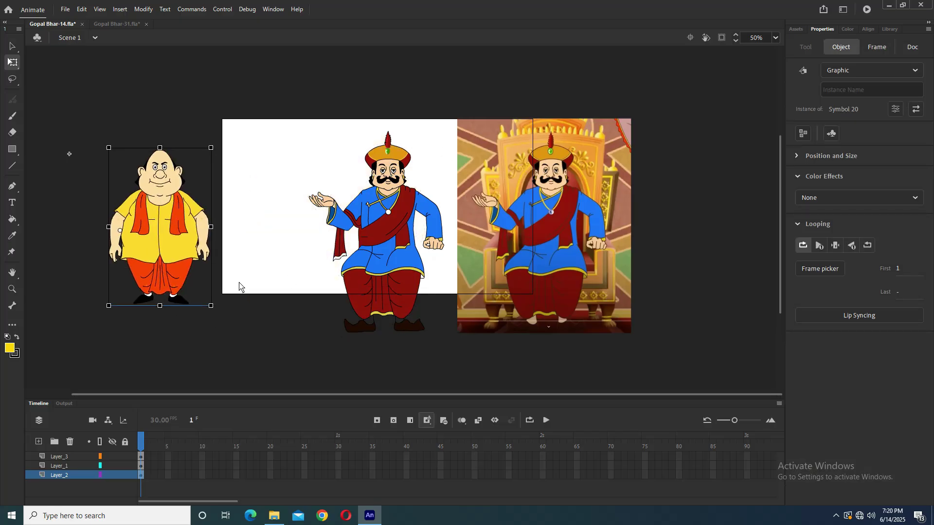
left_click(112, 475)
Paste the throne screenshot onto a new layer above Layer_2 and move it up and to the left of the stage.
left_click(38, 441)
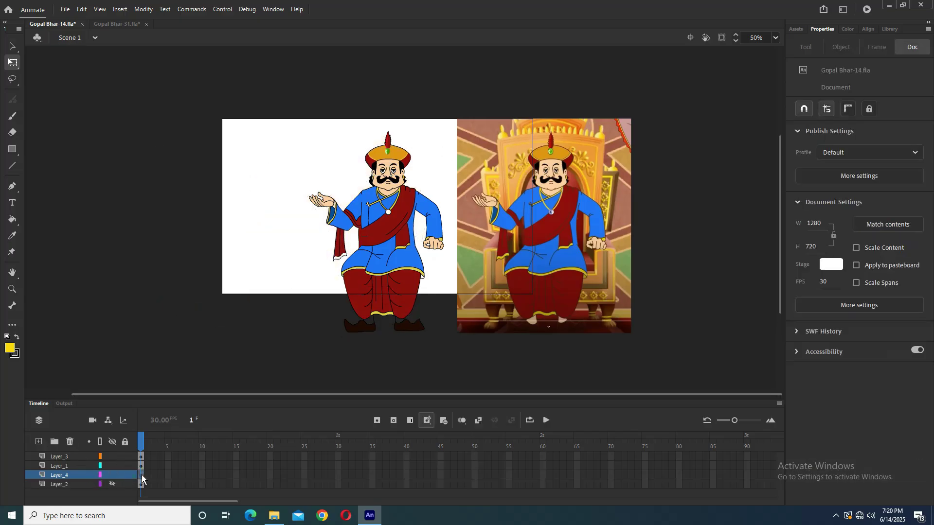
left_click(142, 475)
key("ctrl+v")
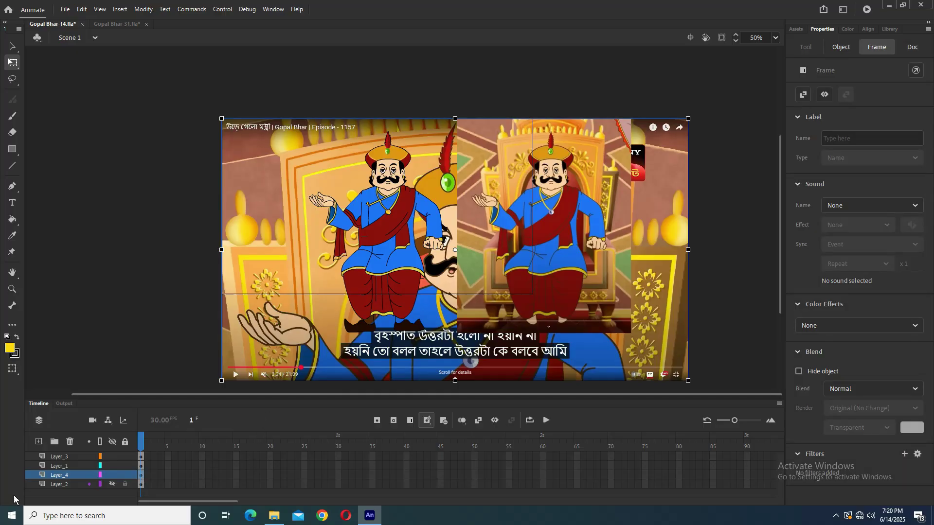
left_click_drag(305, 272, 122, 204)
left_click_drag(248, 172, 175, 152)
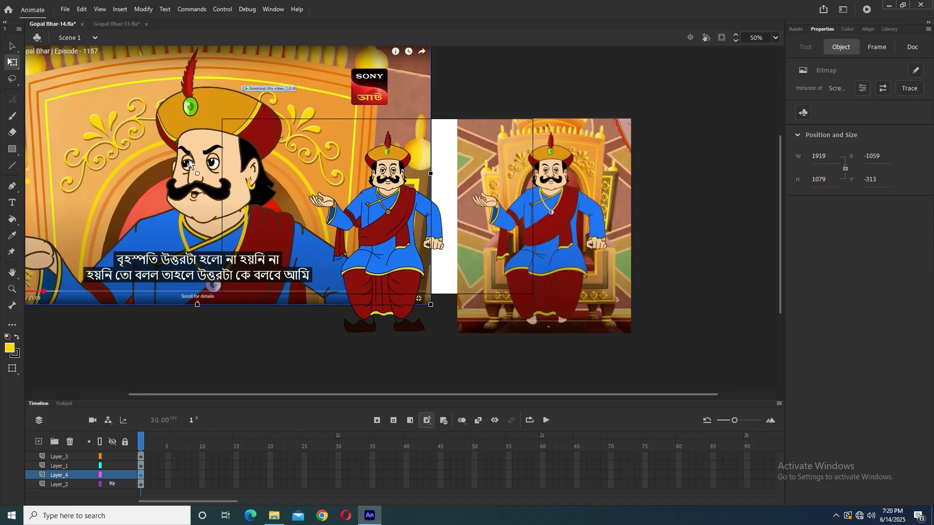
Add a drawing layer above the screenshot layer and lock all other layers.
left_click(107, 144, "ctrl")
left_click_drag(406, 255, 386, 235)
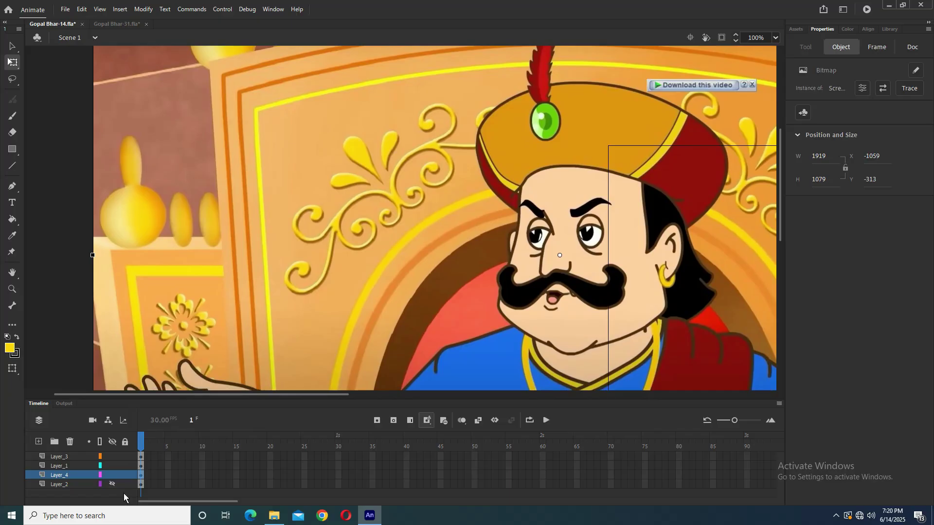
left_click(38, 442)
left_click(125, 441)
left_click(124, 474)
left_click(141, 475)
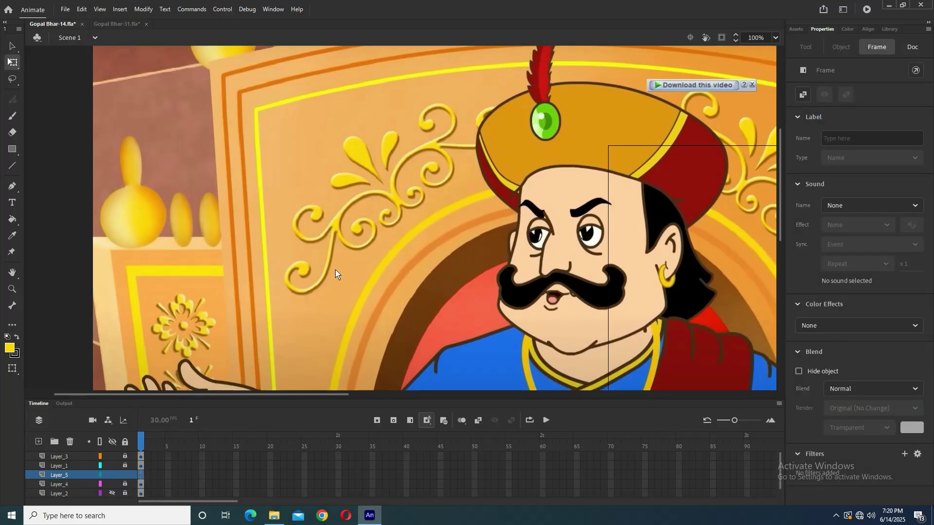
Trace the small curl at the right end of the throne's scroll ornament with the Pen tool, outer and inner edges.
left_click(12, 186)
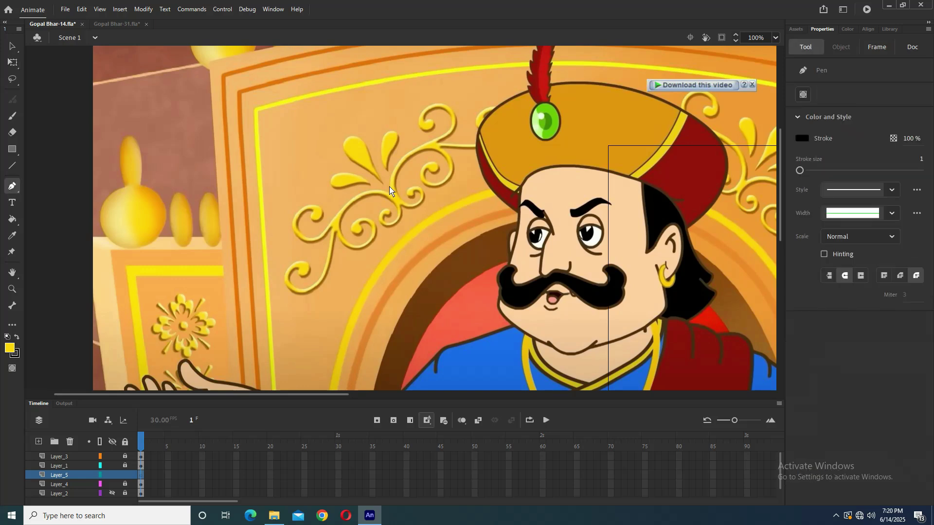
scroll(403, 229, "up", 5)
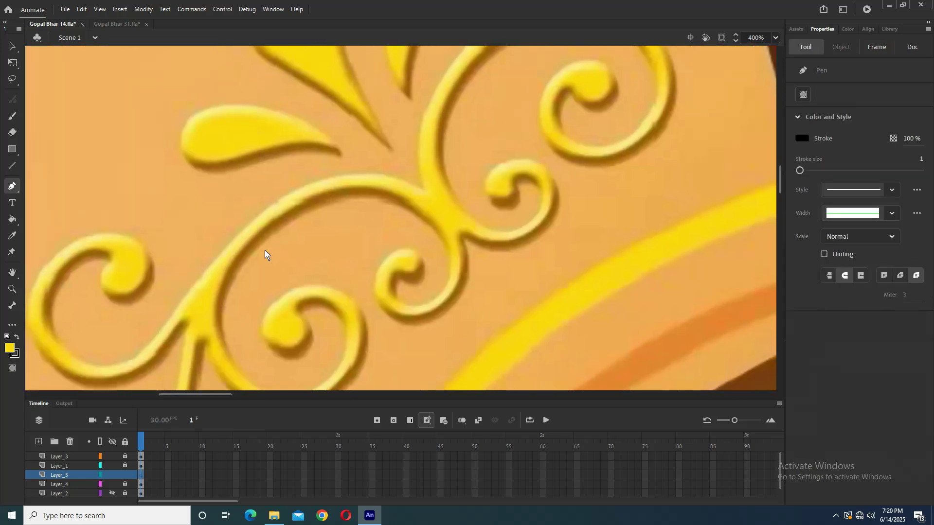
left_click(420, 189)
left_click_drag(462, 243, 468, 265)
left_click_drag(421, 319, 368, 335)
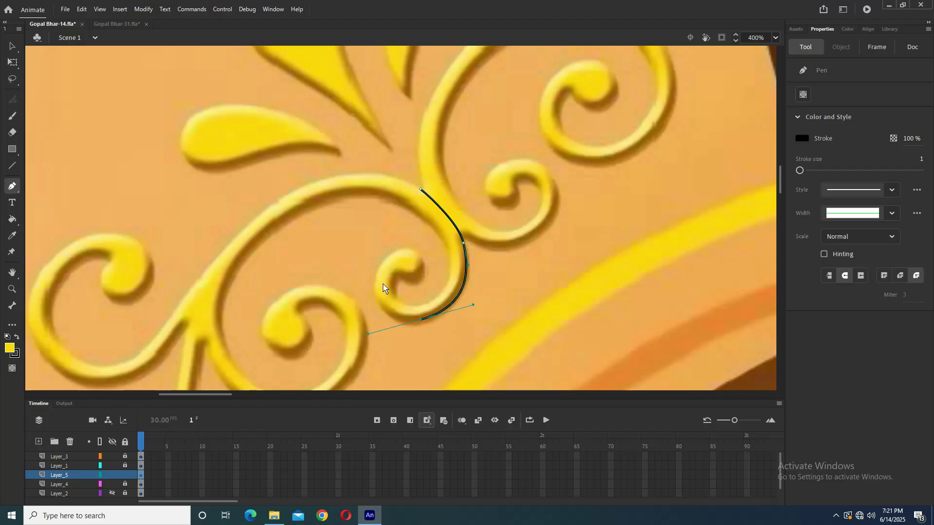
left_click_drag(375, 279, 378, 269)
left_click_drag(369, 335, 370, 322)
left_click_drag(404, 249, 422, 243)
key("alt")
left_click_drag(393, 272, 447, 282)
left_click_drag(431, 221, 404, 198)
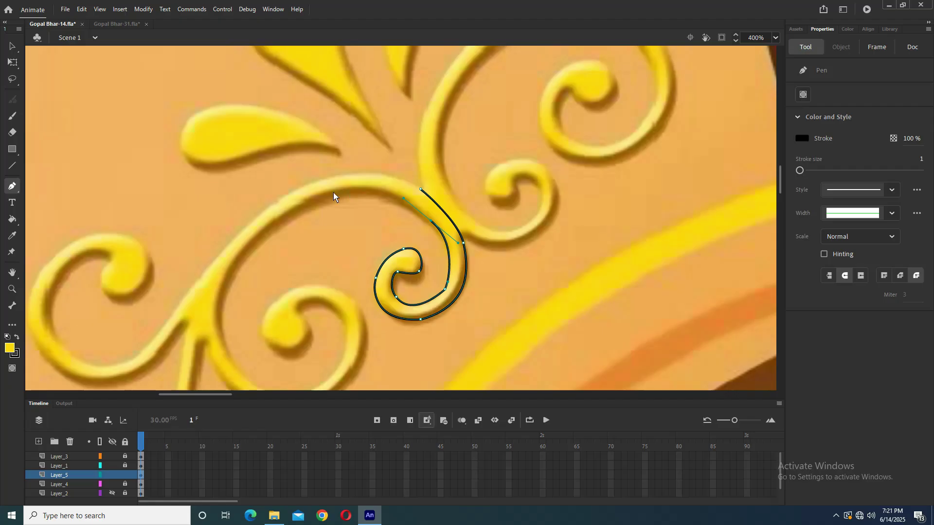
Continue the outline along the inside of the large arch and around the inner edge and bulb of the middle curl.
left_click_drag(300, 205, 285, 203)
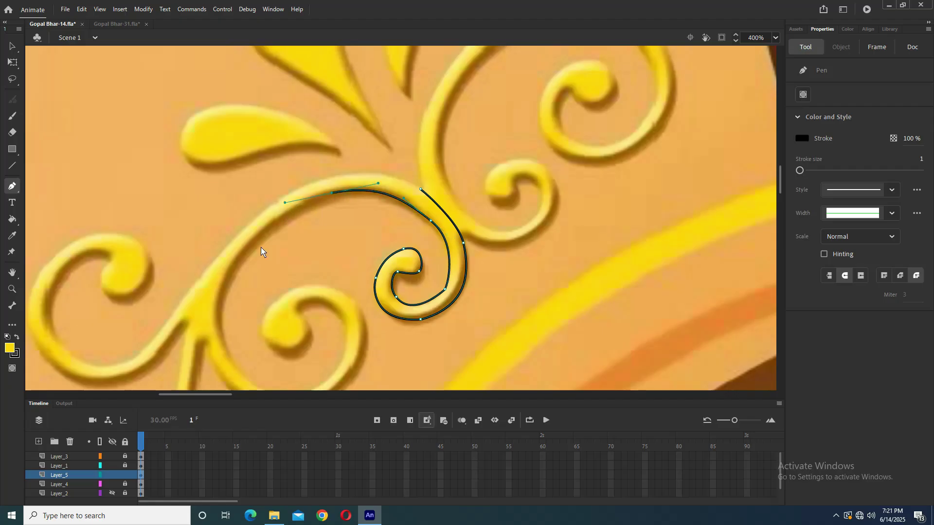
left_click(213, 292)
left_click_drag(235, 370, 235, 279)
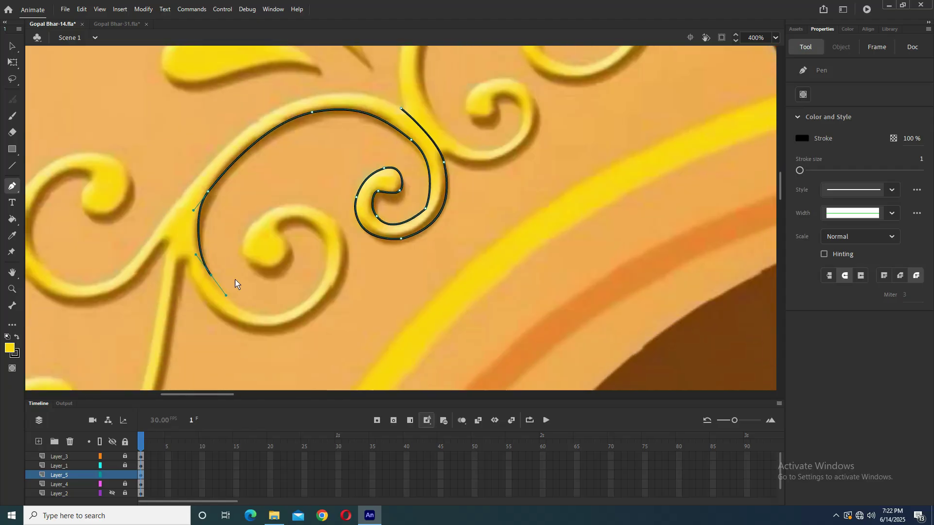
left_click_drag(265, 317, 323, 277)
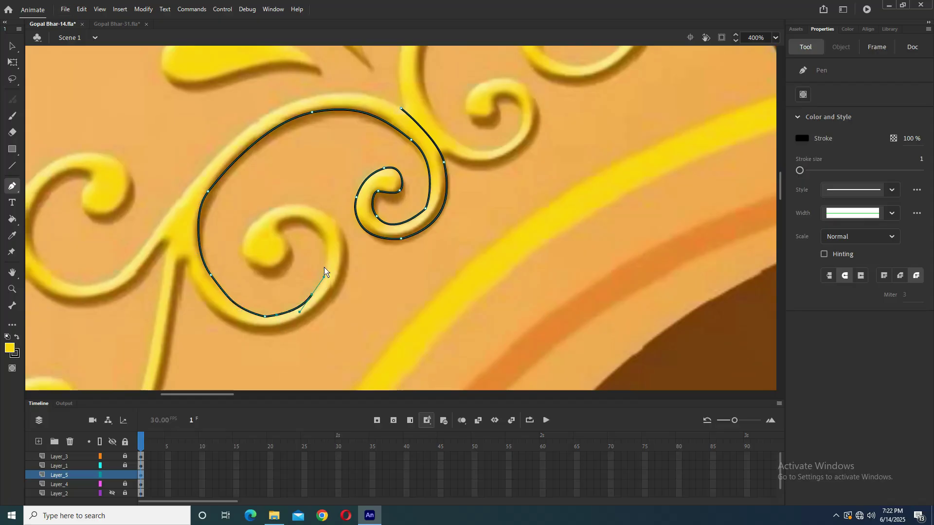
mouse_move(316, 228)
left_mouse_down()
mouse_move(297, 211)
mouse_move(260, 278)
left_mouse_up()
key("alt")
left_click_drag(241, 249, 240, 238)
mouse_move(295, 206)
left_mouse_down()
mouse_move(332, 218)
mouse_move(313, 207)
left_mouse_up()
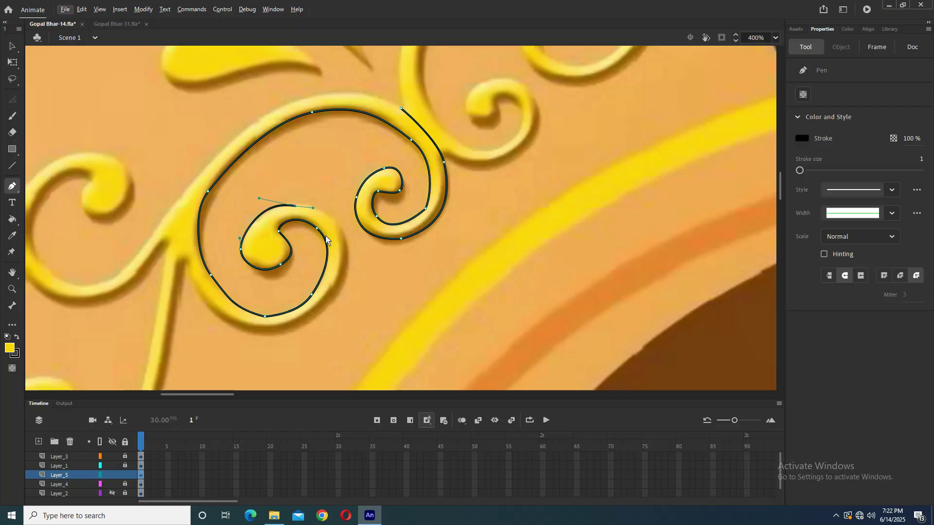
Trace the outer edge of the middle curl back to its junction with the stem and save the document.
left_click_drag(346, 249, 355, 285)
left_click_drag(283, 328, 253, 332)
left_click_drag(355, 284, 345, 289)
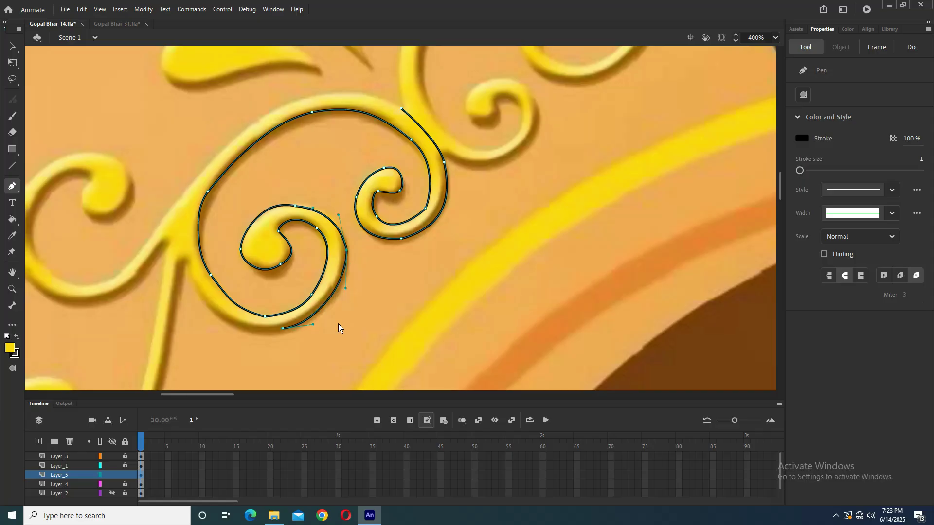
left_click_drag(201, 295, 177, 265)
left_click(183, 264)
key("ctrl+s")
Trace the right side of the descending stem and the outer edge of the lower curl around to its bulb.
left_click_drag(190, 308, 252, 307)
left_click_drag(249, 341, 280, 302)
left_click(279, 306)
left_click(221, 352)
left_click(213, 354)
left_click_drag(176, 365, 166, 367)
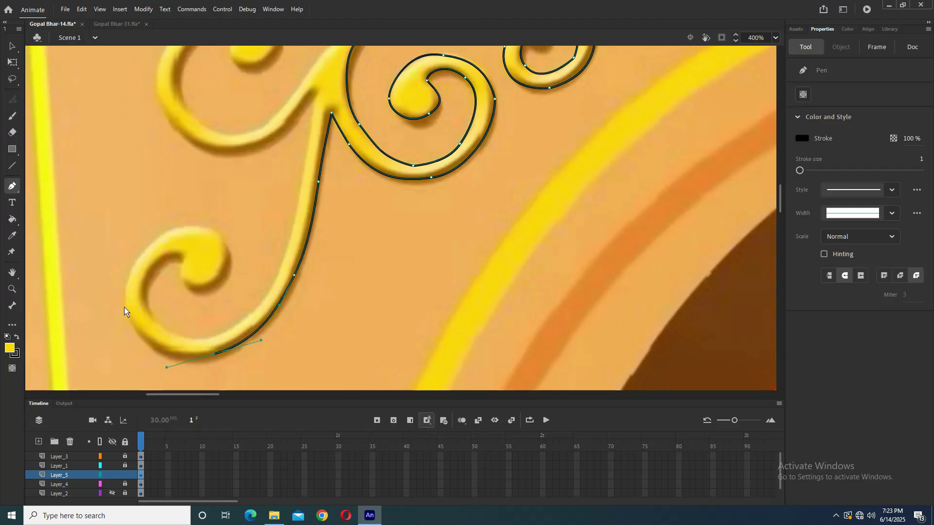
left_click_drag(124, 305, 114, 268)
left_click_drag(168, 231, 180, 227)
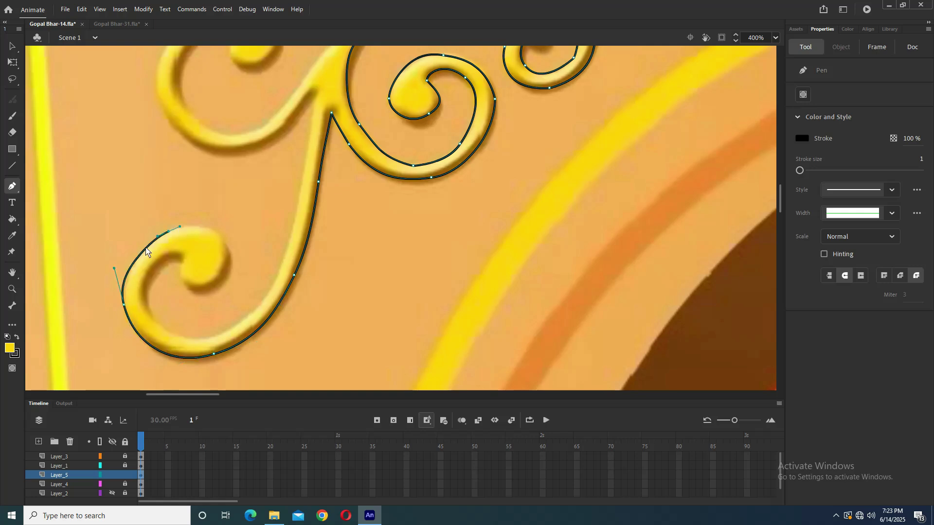
left_click_drag(114, 268, 124, 256)
left_click_drag(224, 246, 233, 275)
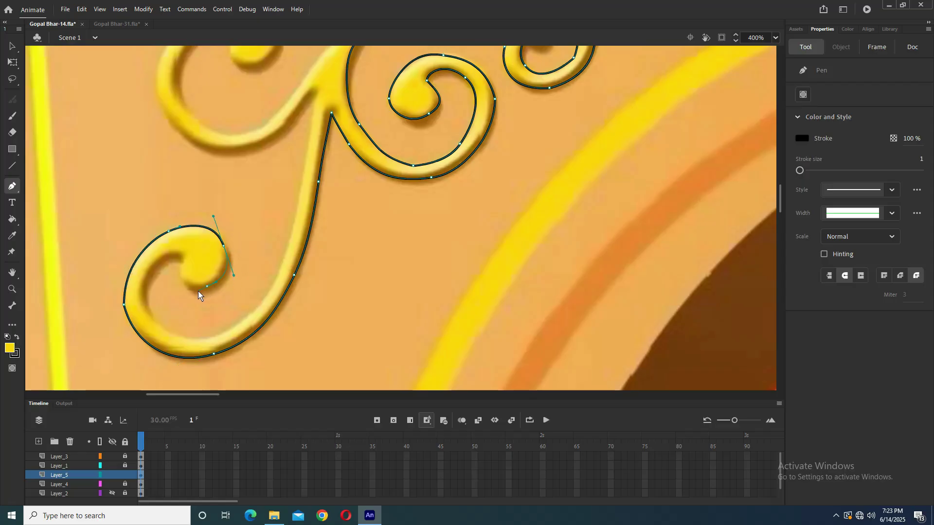
Trace the bulb and inner edge of the lower curl, then the stem's left side up to the upper junction.
left_click(198, 290)
left_click_drag(184, 259, 163, 255)
left_click(149, 311)
left_click_drag(181, 338, 214, 355)
left_click_drag(260, 307, 272, 289)
key("alt")
left_click_drag(298, 199, 309, 143)
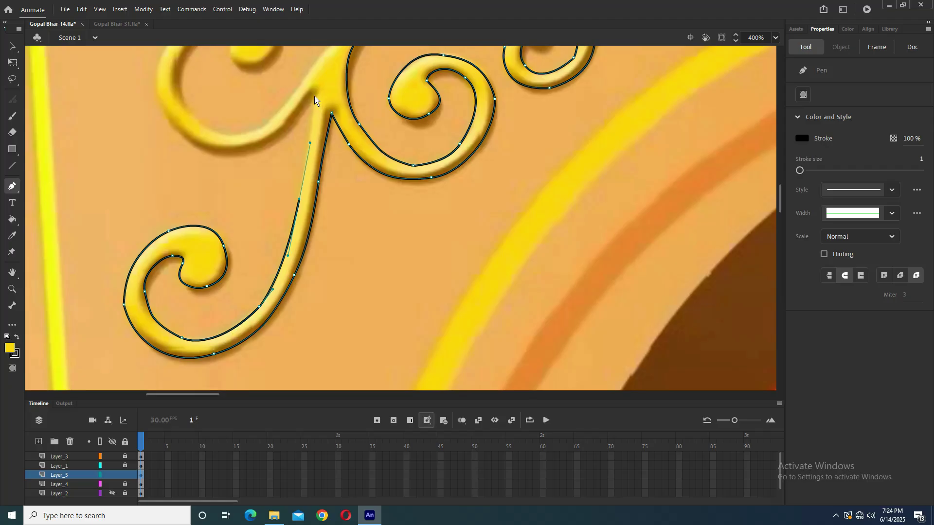
left_click(313, 92)
Trace the upper-left curl around its outer edge, bulb and inner edge back to the base of the large arch.
left_click_drag(227, 160, 226, 160)
left_click_drag(168, 120, 156, 96)
scroll(178, 113, "up", 5)
left_click_drag(176, 158, 198, 129)
mouse_move(269, 132)
left_mouse_down()
mouse_move(305, 156)
mouse_move(281, 145)
mouse_move(268, 191)
mouse_move(230, 168)
mouse_move(255, 145)
mouse_move(209, 146)
left_mouse_up()
left_click_drag(187, 227, 262, 254)
left_click_drag(308, 199, 325, 168)
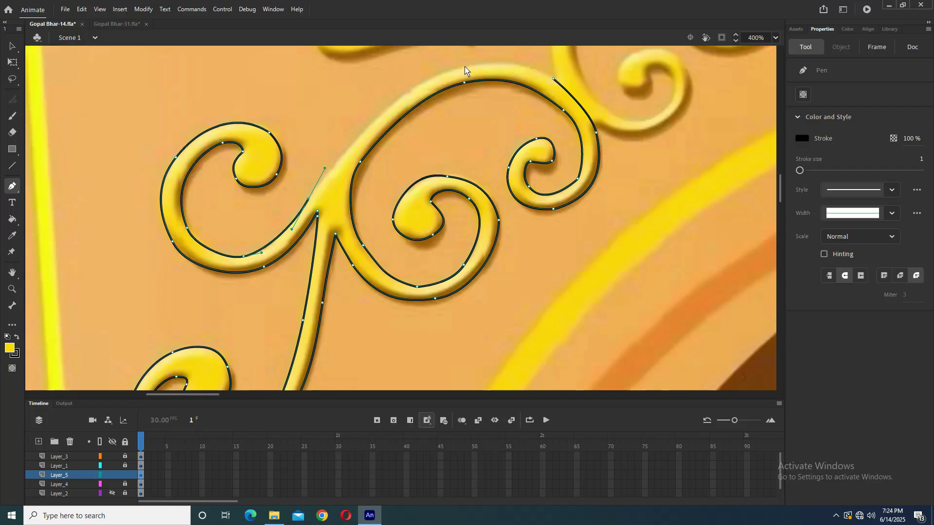
Close the scroll outline along the top of the large arch and adjust its last curve to the reference.
left_click_drag(464, 67, 534, 53)
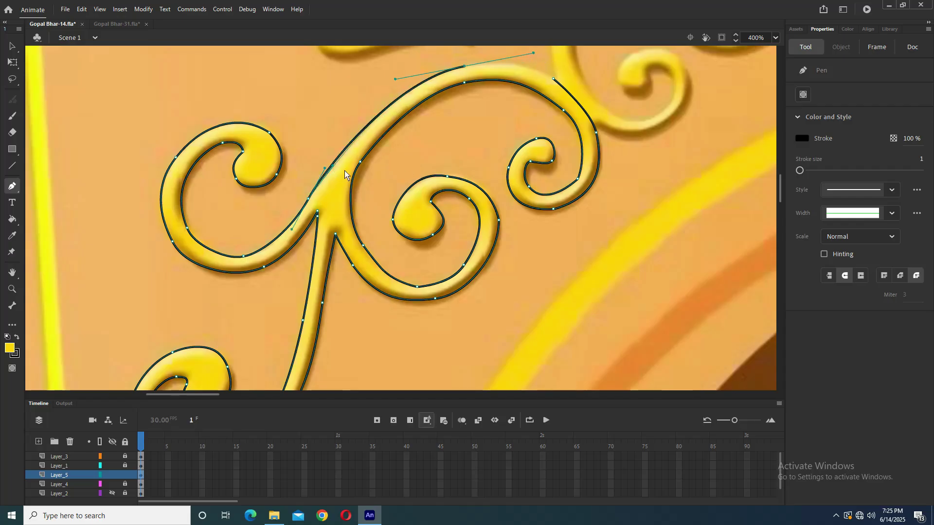
left_click_drag(502, 96, 384, 176)
left_click_drag(435, 156, 423, 135)
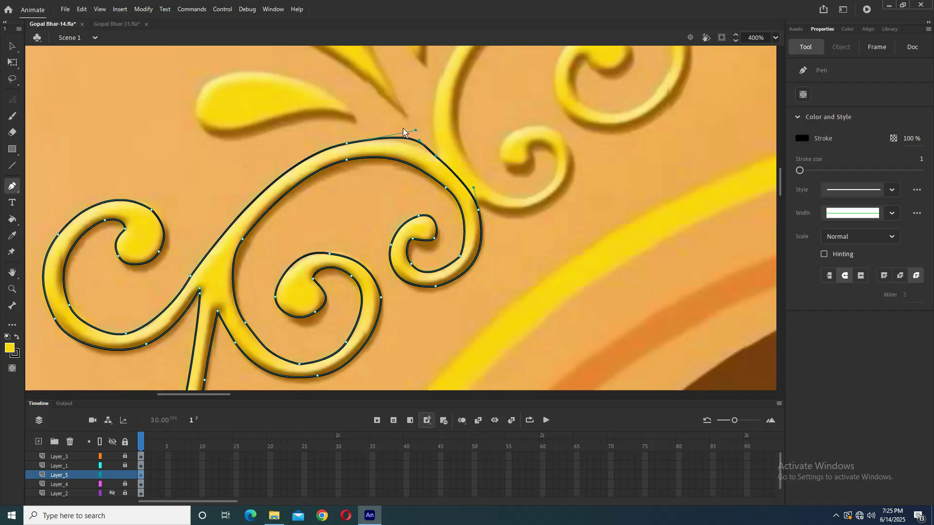
left_click_drag(416, 131, 395, 132)
left_click(12, 47)
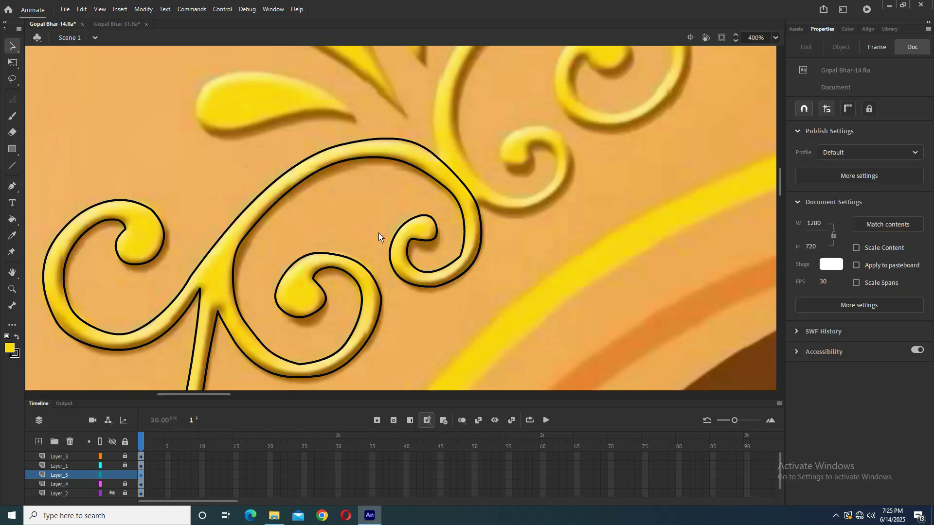
Fill the closed scroll outline with the yellow sampled from the reference ornament.
scroll(379, 236, "down", 1)
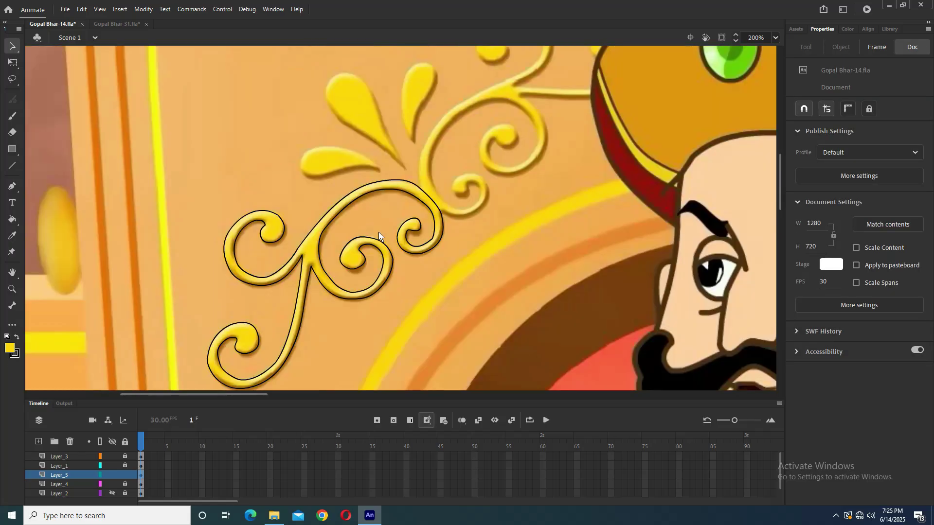
left_click(12, 236)
left_click(360, 116)
left_click(269, 226)
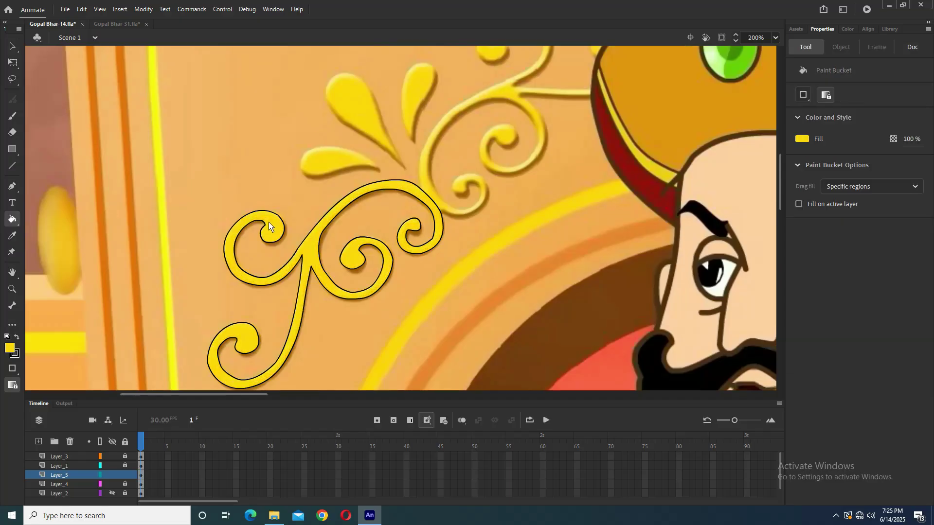
left_click(12, 46)
Trace the lowest teardrop leaf above the scroll with the Pen tool as a closed outline.
scroll(384, 161, "up", 2)
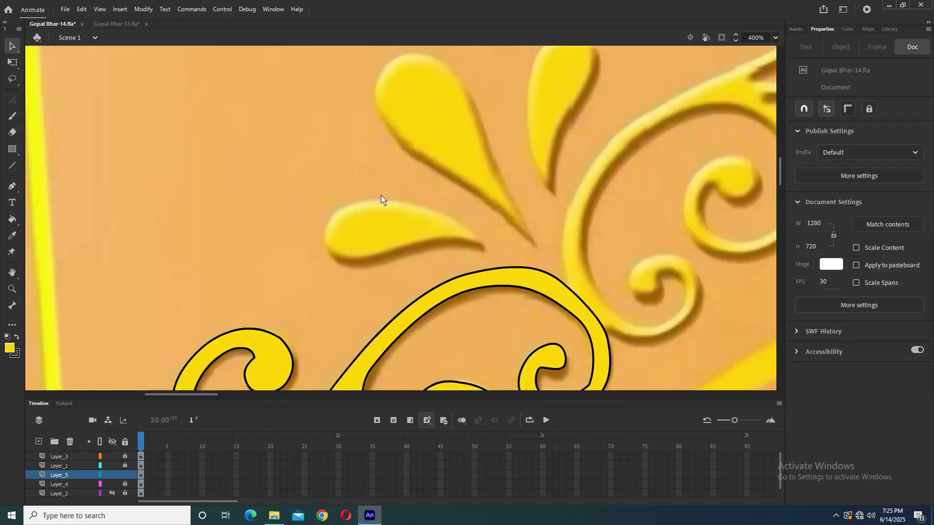
left_click(12, 186)
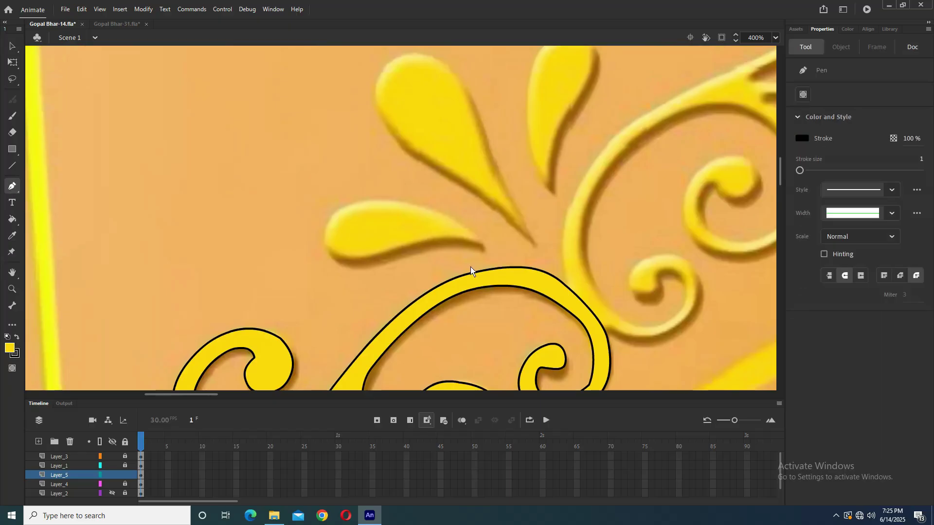
scroll(457, 258, "up", 2)
left_click_drag(416, 243, 498, 266)
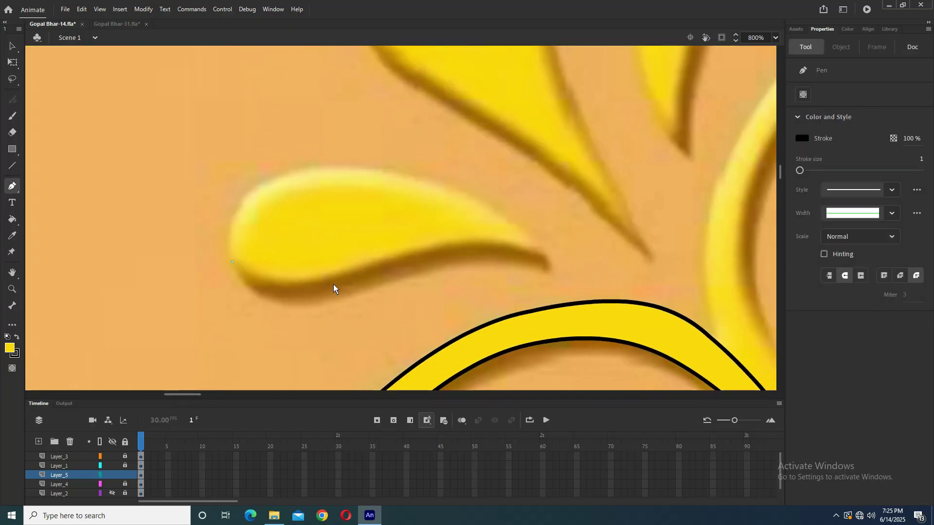
left_click_drag(343, 281, 453, 253)
left_click_drag(513, 250, 557, 267)
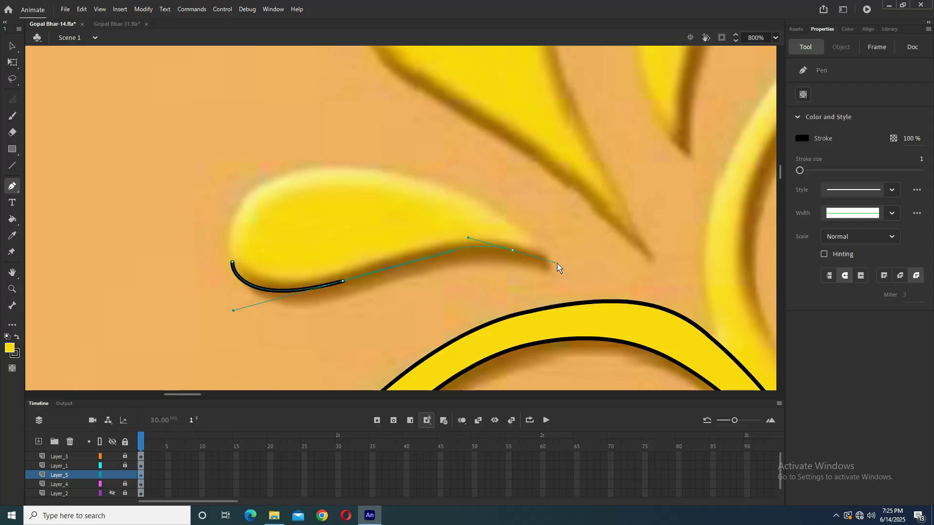
double_click(548, 263)
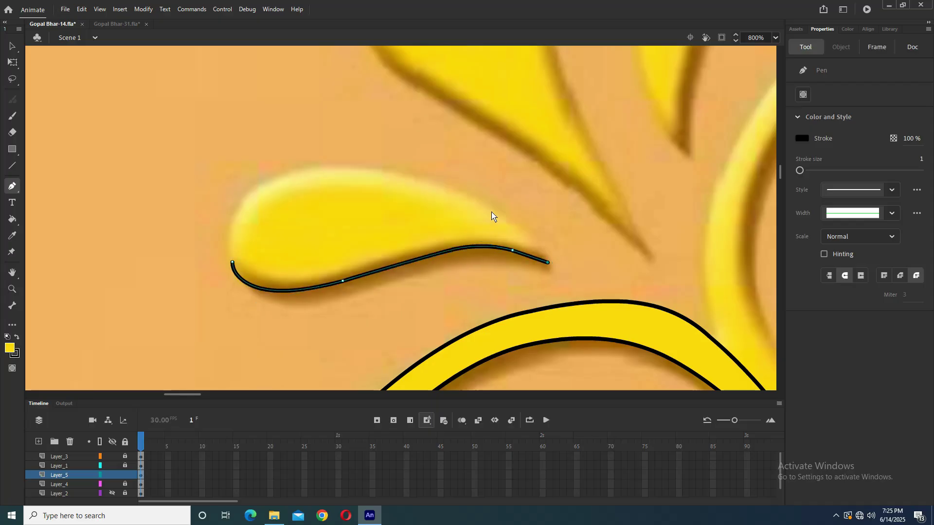
mouse_move(480, 203)
left_mouse_down()
mouse_move(425, 185)
mouse_move(433, 185)
left_mouse_up()
left_click_drag(286, 173, 212, 190)
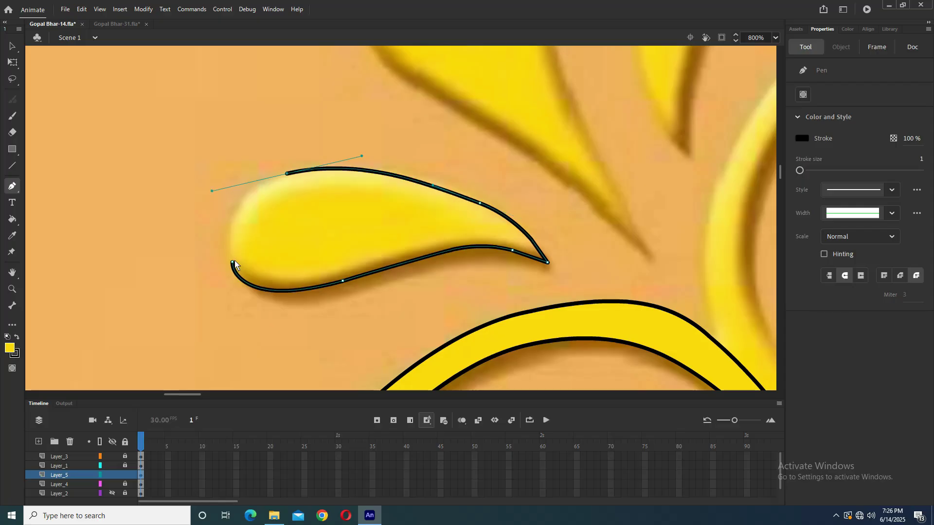
left_click_drag(232, 263, 234, 274)
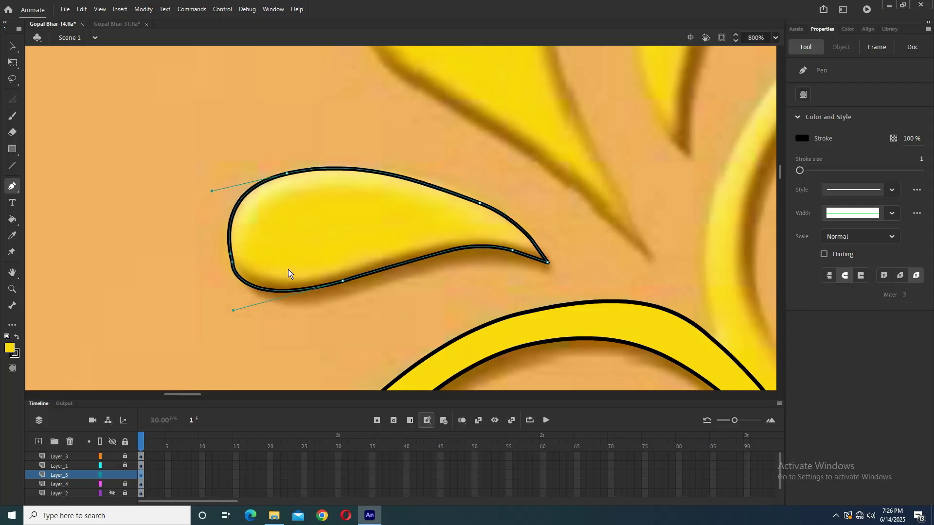
Fit the lowest teardrop leaf's rounded end and upper edge to the reference, and fill it with the yellow.
left_click(13, 51)
left_click_drag(380, 233, 425, 235)
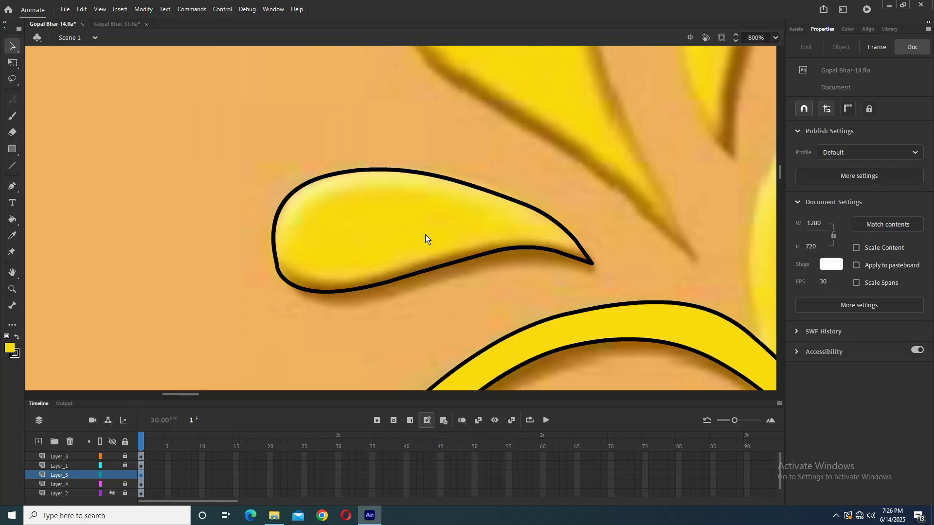
left_click_drag(277, 265, 274, 263)
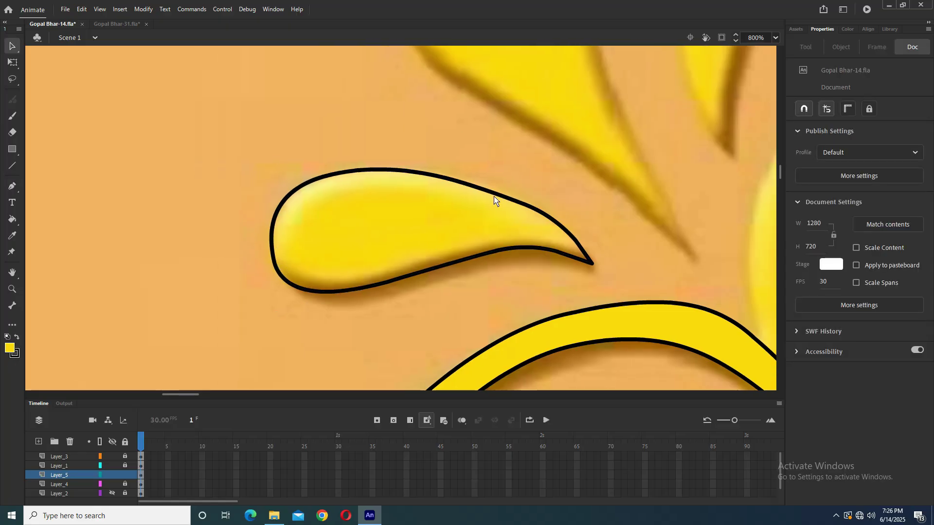
left_click_drag(493, 192, 494, 190)
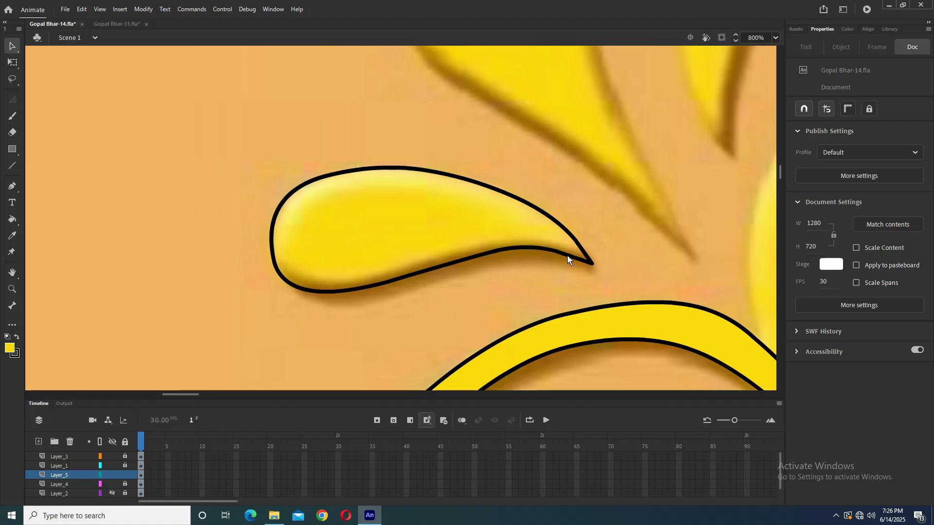
left_click_drag(516, 220, 504, 241)
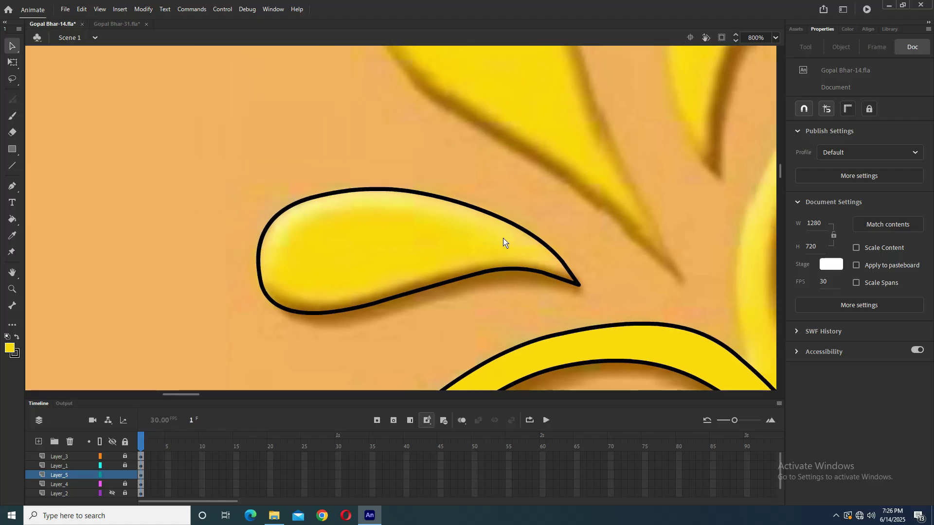
left_click(13, 220)
left_click(311, 246)
left_click(12, 46)
Trace the large middle leaf with the Pen tool from its pointed tip along the lower edge and around the rounded end.
left_click_drag(459, 160, 326, 234)
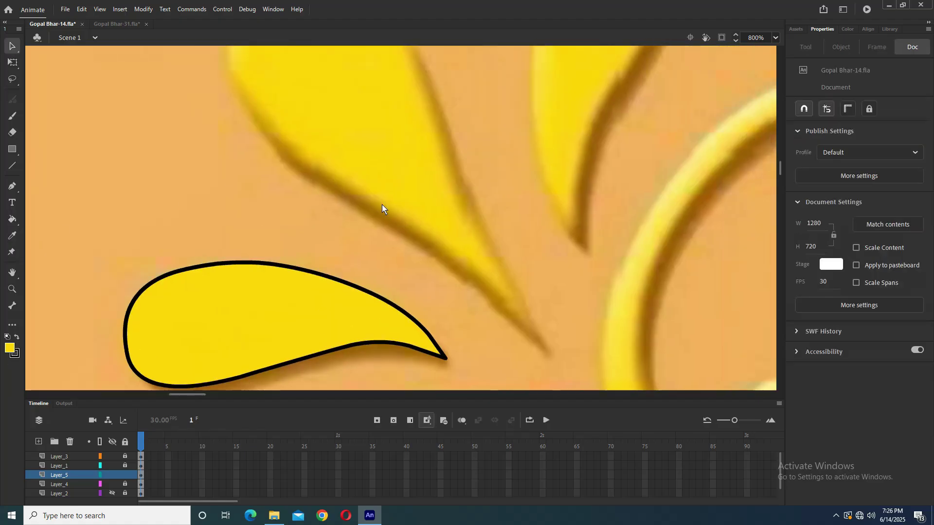
scroll(392, 208, "down", 5)
scroll(396, 214, "up", 5)
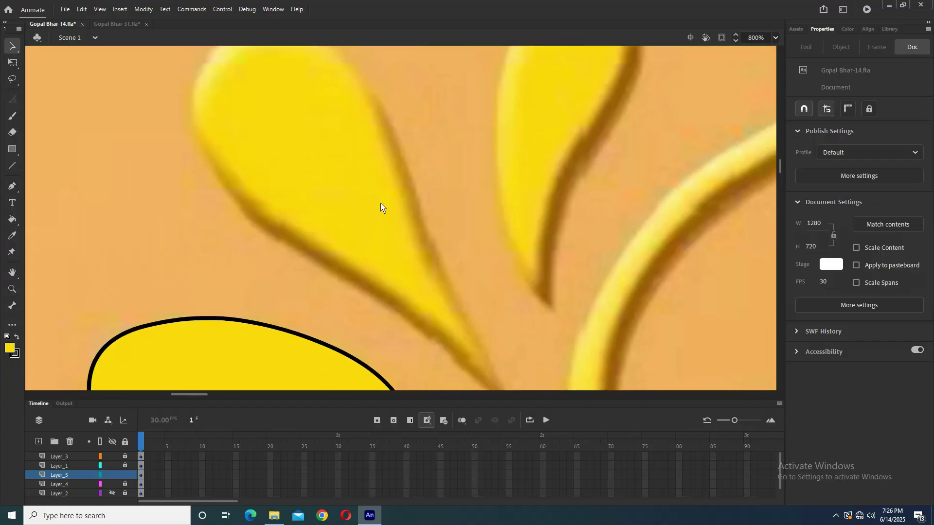
key("p")
scroll(477, 315, "down", 2)
left_click(507, 360)
left_click(458, 300)
left_click(392, 260)
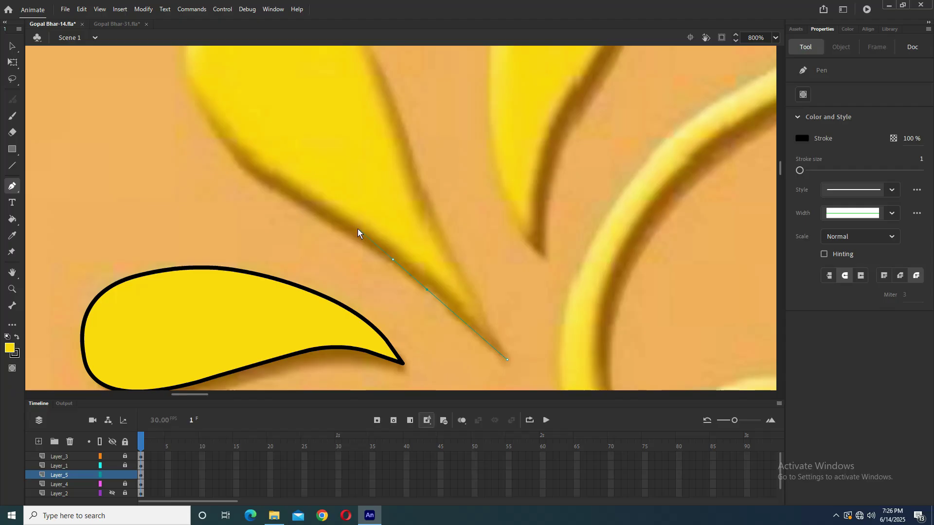
left_click(327, 209)
scroll(315, 249, "up", 2)
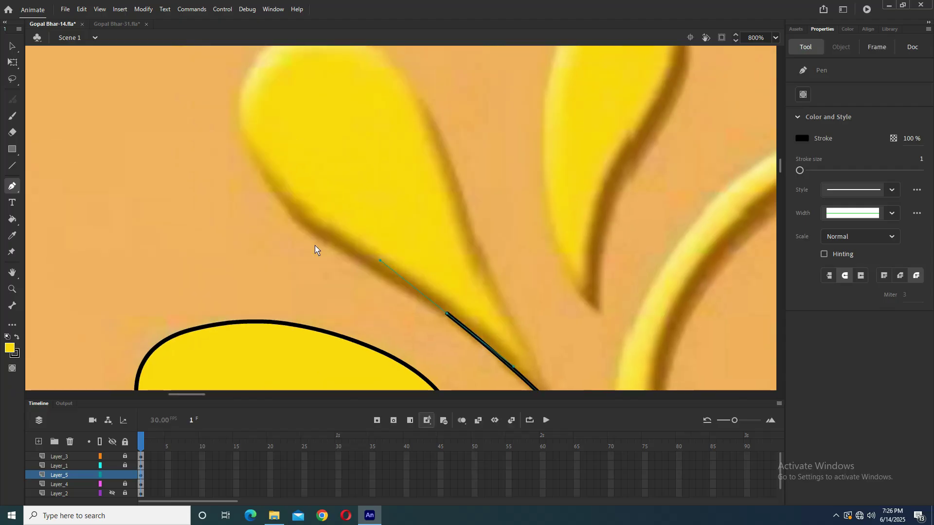
left_click_drag(264, 177, 308, 84)
scroll(280, 149, "up", 2)
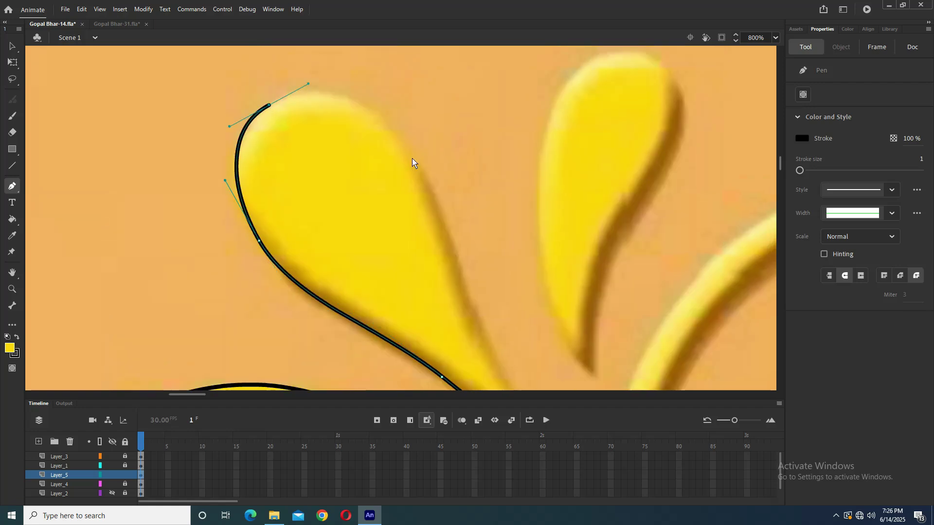
Close the large middle leaf's outline down its right edge to the tip and fill it with the yellow.
left_click_drag(408, 151, 407, 186)
scroll(427, 204, "down", 1)
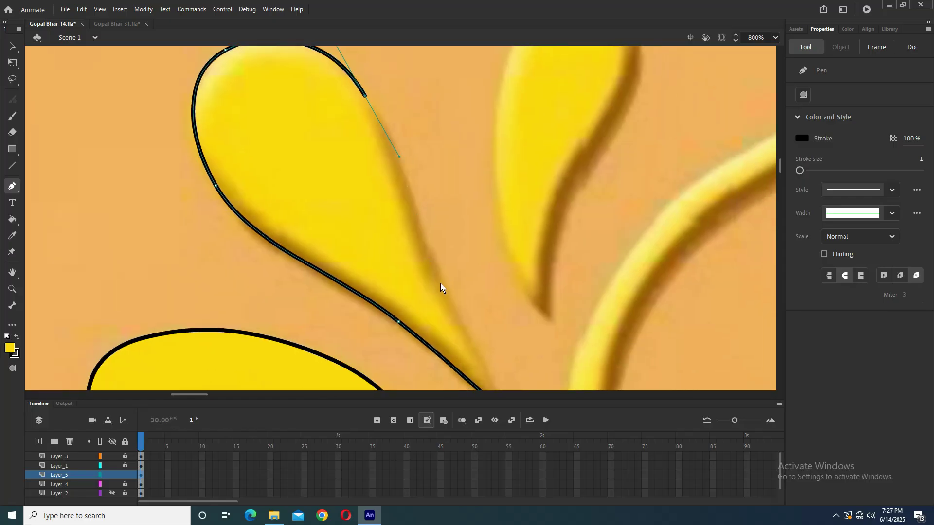
left_click_drag(439, 285, 457, 321)
scroll(467, 320, "down", 2)
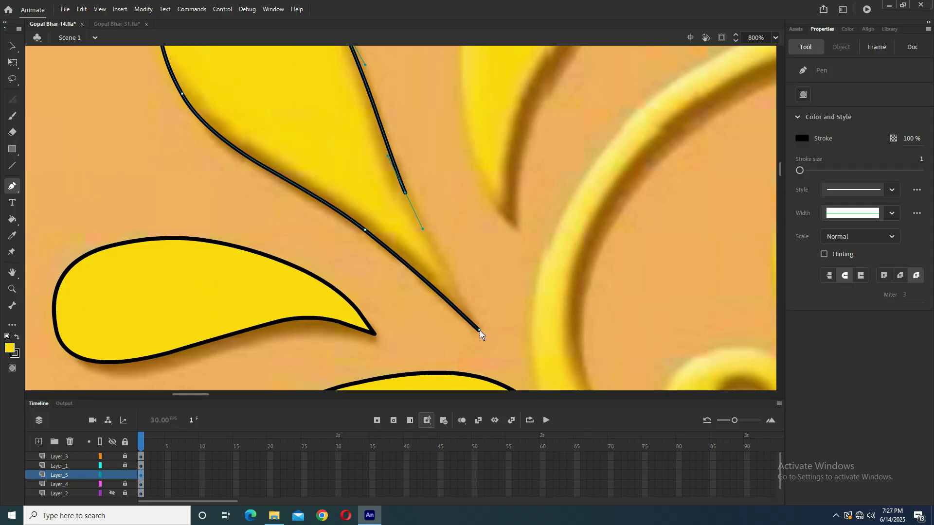
left_click(480, 331)
key("ctrl+minus")
key("Escape")
left_click(12, 219)
left_click(311, 154)
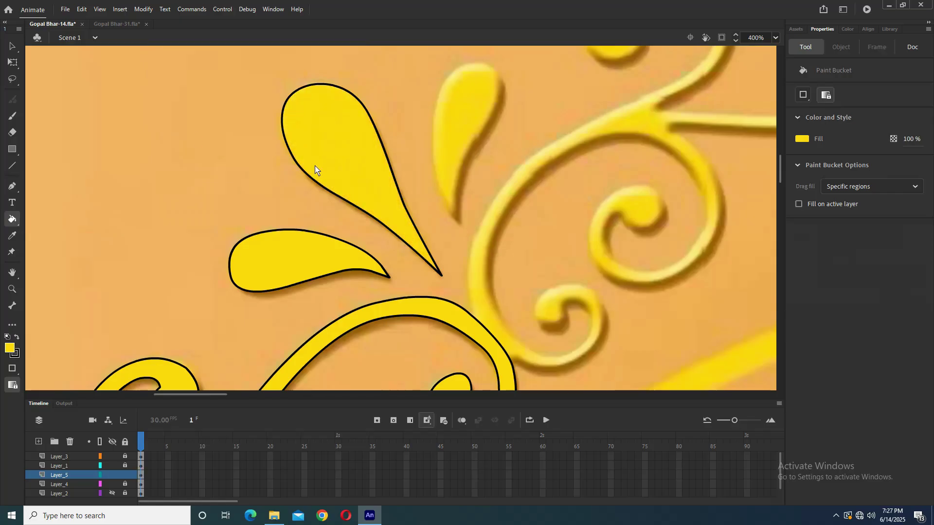
key("v")
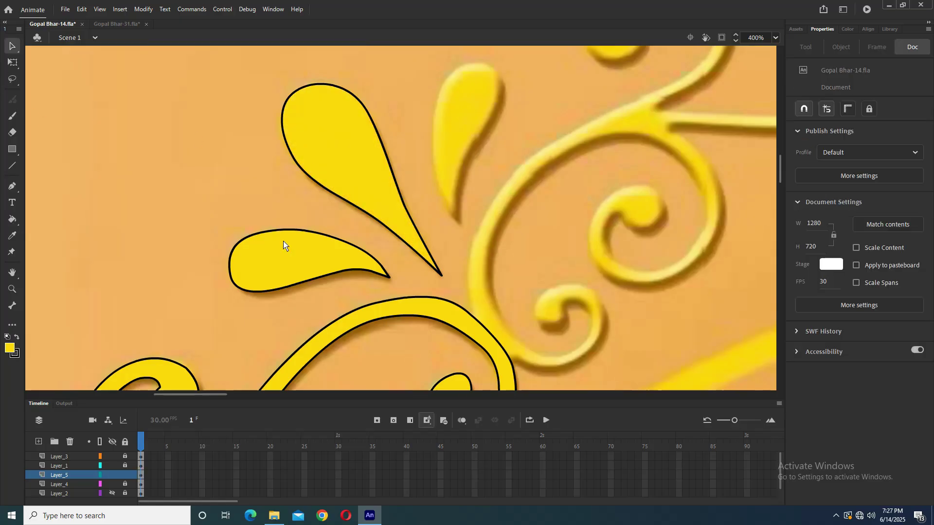
Duplicate the lowest leaf above the third reference leaf and flip the copy horizontally.
left_click(305, 255)
key("ctrl+minus")
left_click_drag(317, 242, 251, 247)
left_click_drag(317, 228, 401, 145)
right_click(401, 146)
mouse_move(528, 317)
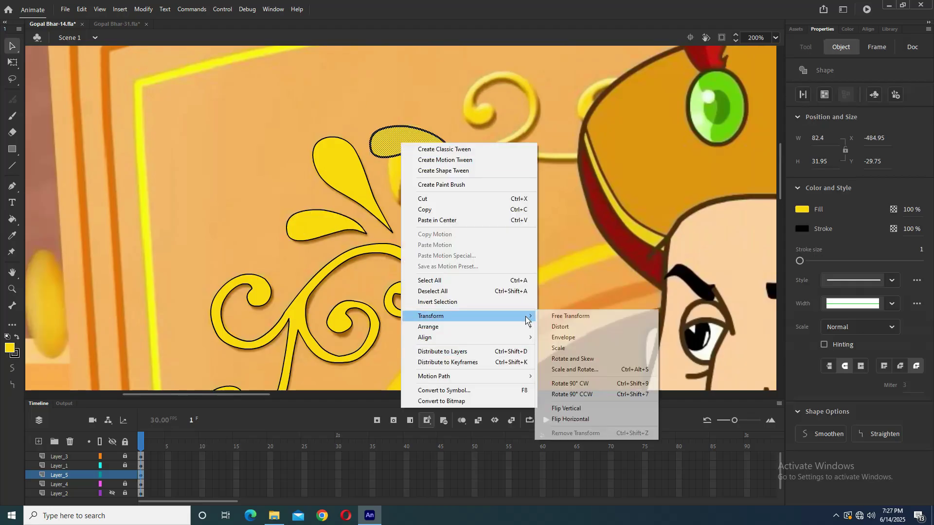
left_click(578, 419)
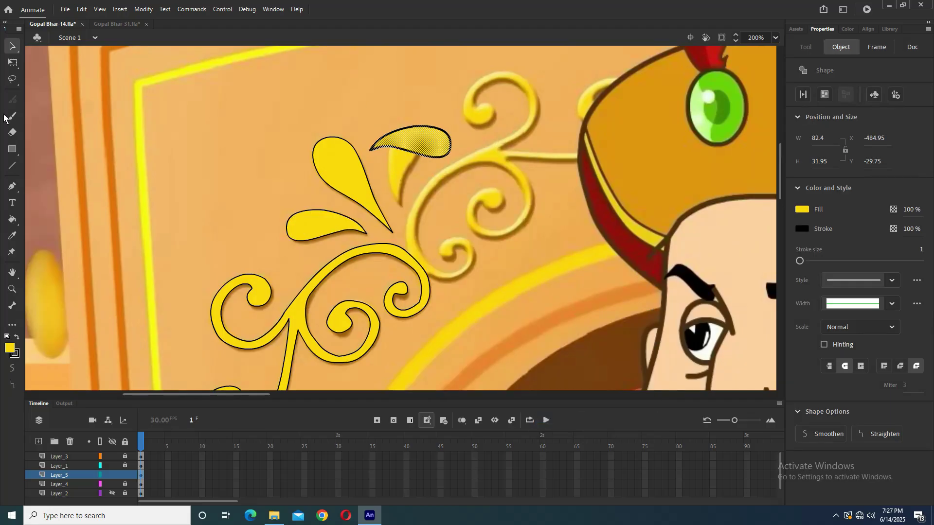
Rotate and move the copied leaf upright over the third reference leaf, aligning its tip and rounded end.
left_click(14, 62)
left_click_drag(457, 165, 427, 169)
key("ctrl+equal")
left_click_drag(377, 209, 398, 204)
key("ctrl+minus")
left_click_drag(427, 159, 382, 262)
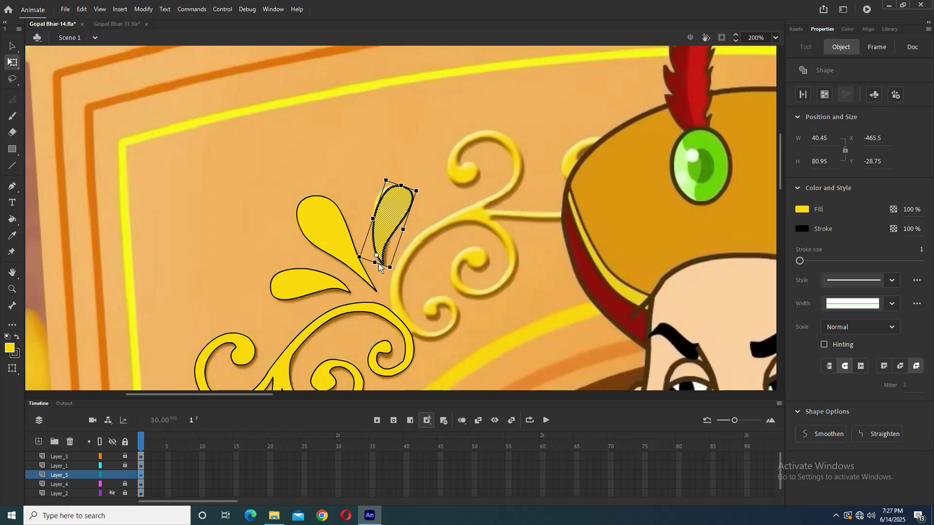
left_click_drag(425, 195, 423, 190)
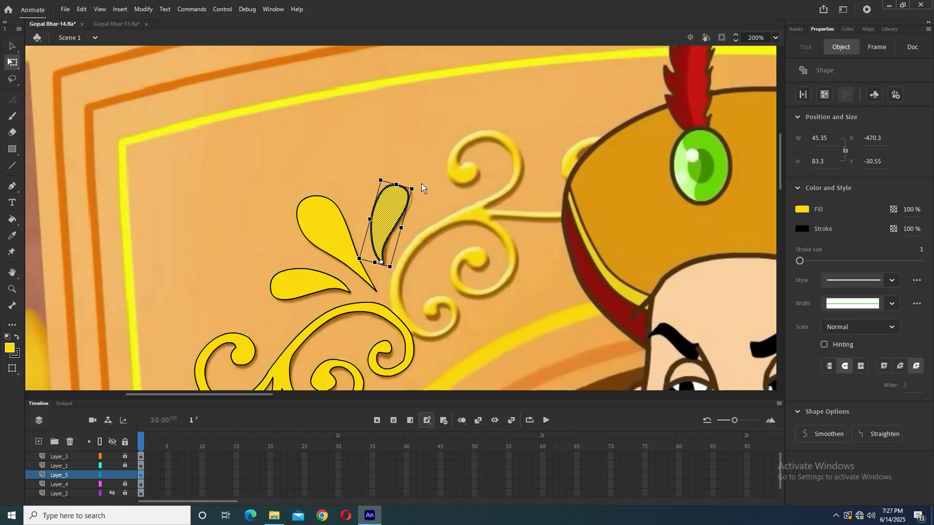
left_click(431, 187)
Save the document and start a Save As into the Raja Krishnachandra folder inside Gopal Bhar Tutorial.
key("ctrl+s")
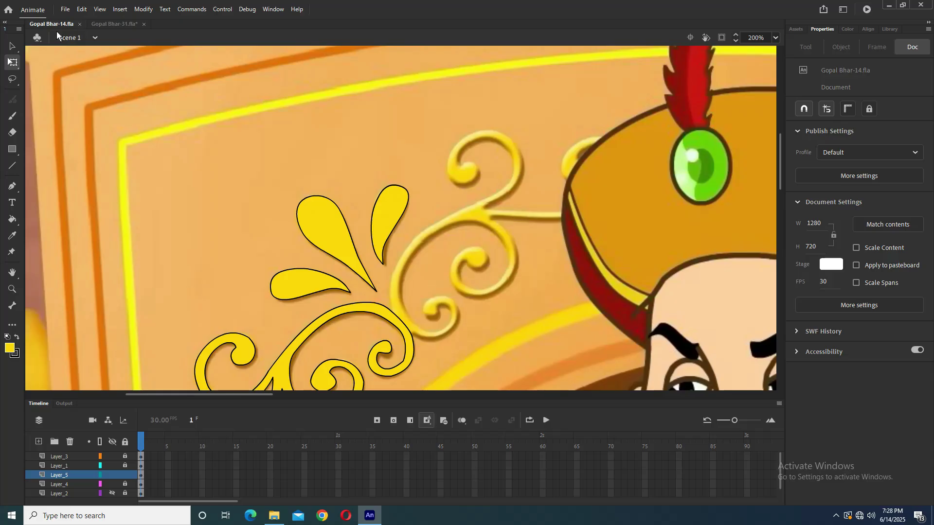
key("ctrl+shift+s")
scroll(286, 168, "down", 1)
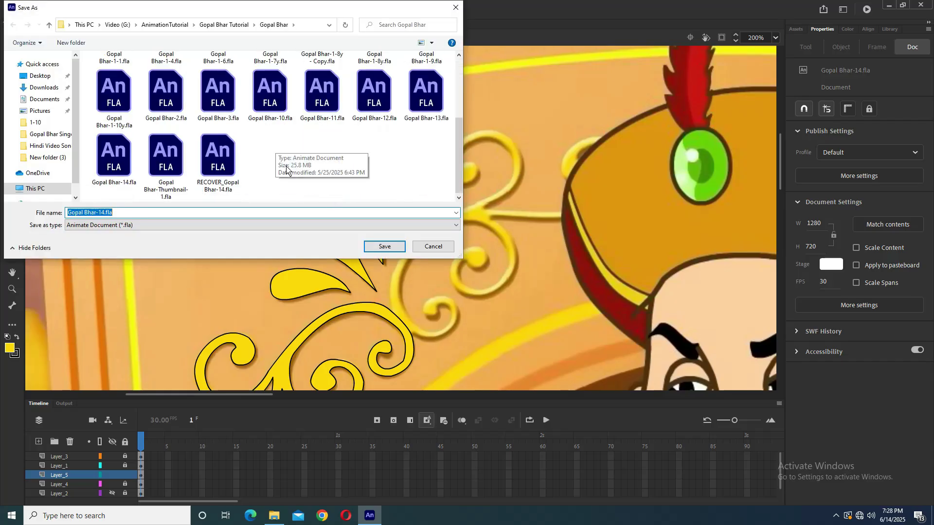
left_click(50, 24)
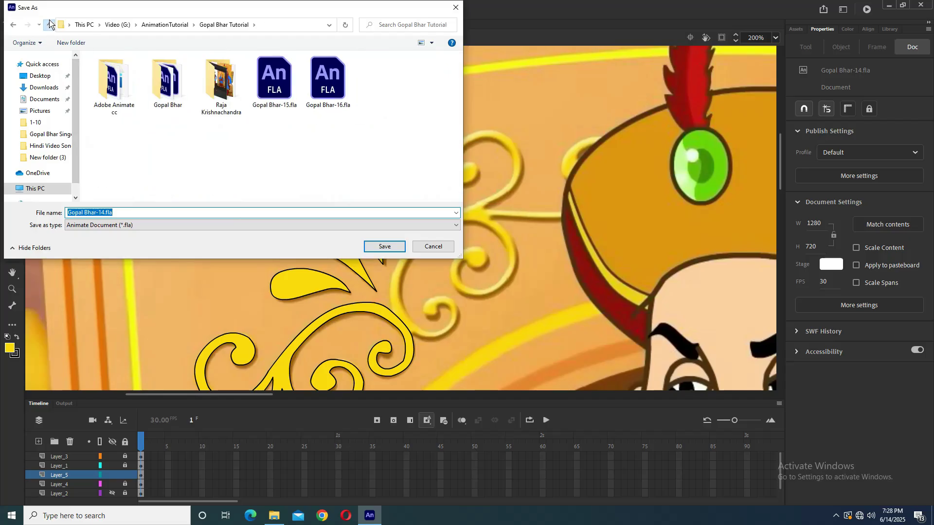
left_click(49, 24)
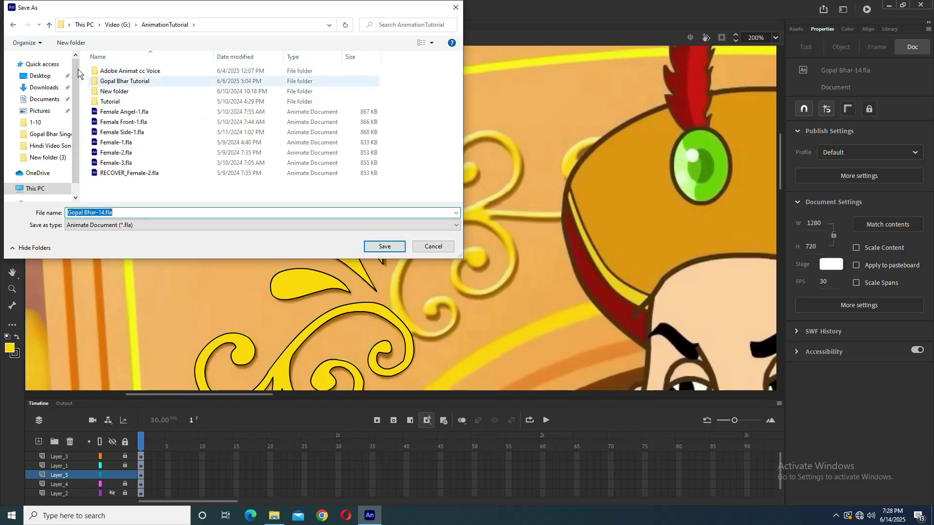
left_click(49, 24)
double_click(136, 91)
double_click(129, 79)
double_click(219, 85)
Name the new copy Gopal Bhar+ Raja K C -31.fla and save it.
left_click(113, 212)
left_click(112, 212)
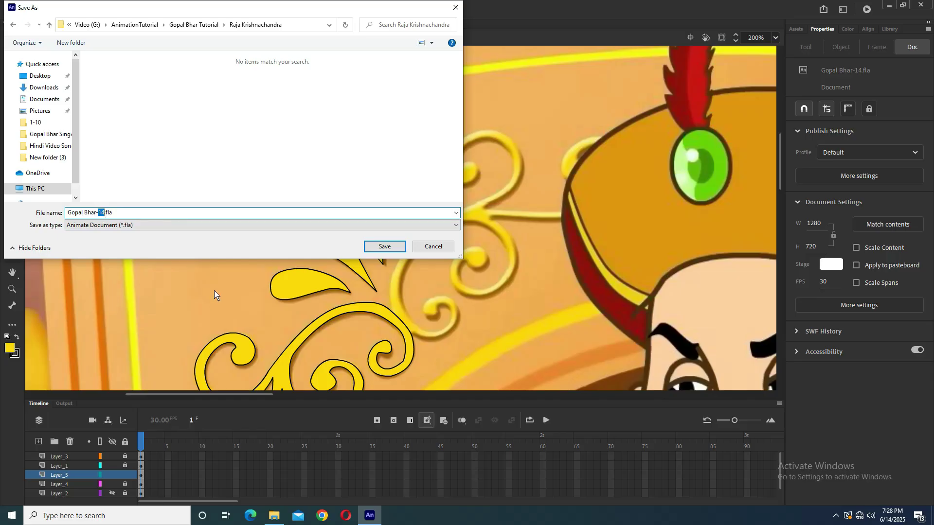
type("31")
left_click(377, 248)
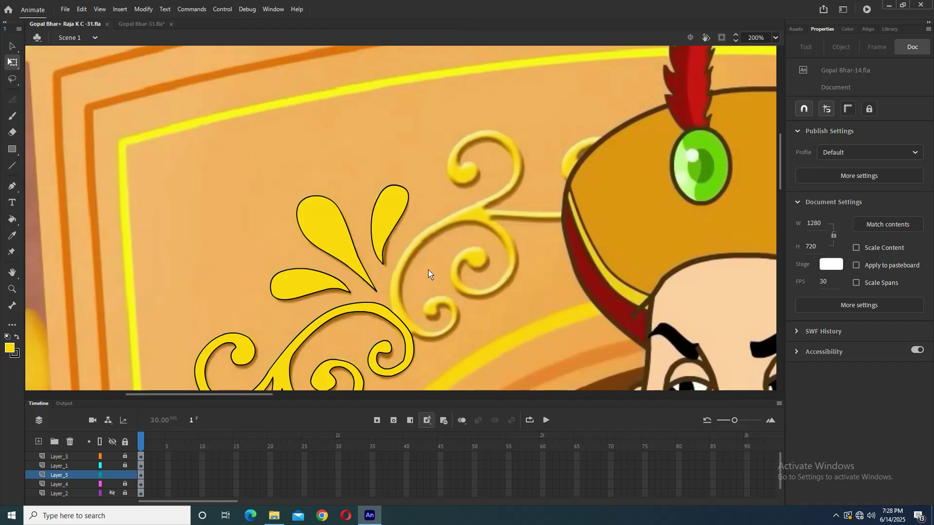
Adjust the upper edge of the scroll's large arch to smooth its curve.
scroll(412, 292, "down", 1)
scroll(383, 281, "up", 1)
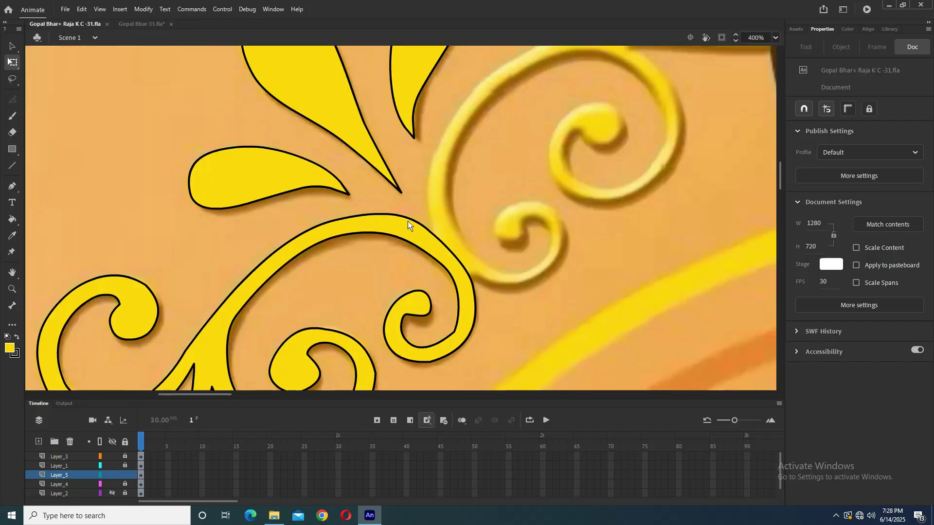
left_click_drag(408, 216, 404, 219)
scroll(437, 242, "down", 1)
scroll(434, 214, "down", 1)
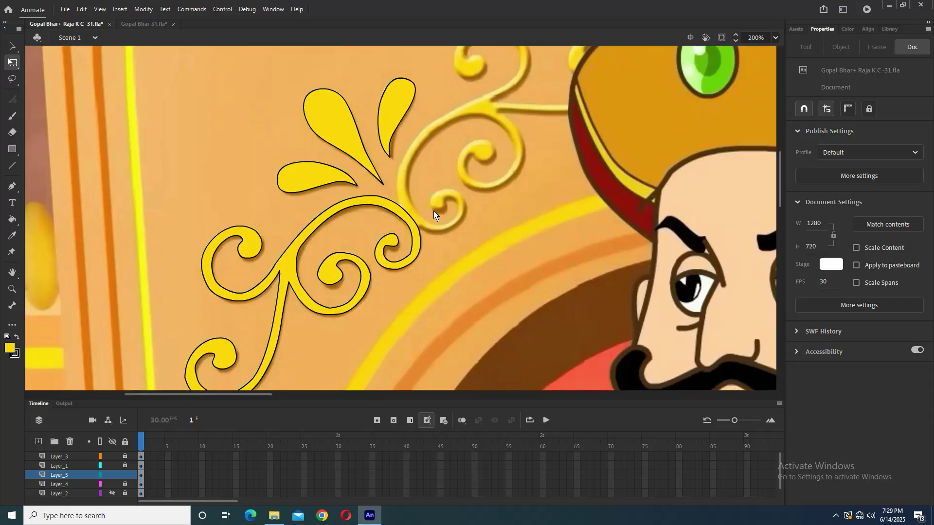
Select the scroll and all three leaves and remove their black stroke.
left_click(287, 268)
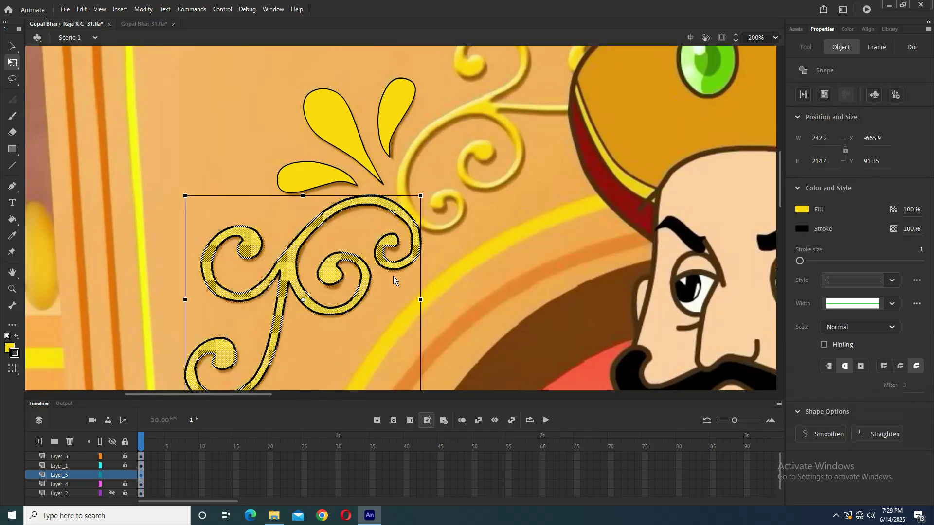
left_click_drag(393, 276, 389, 256)
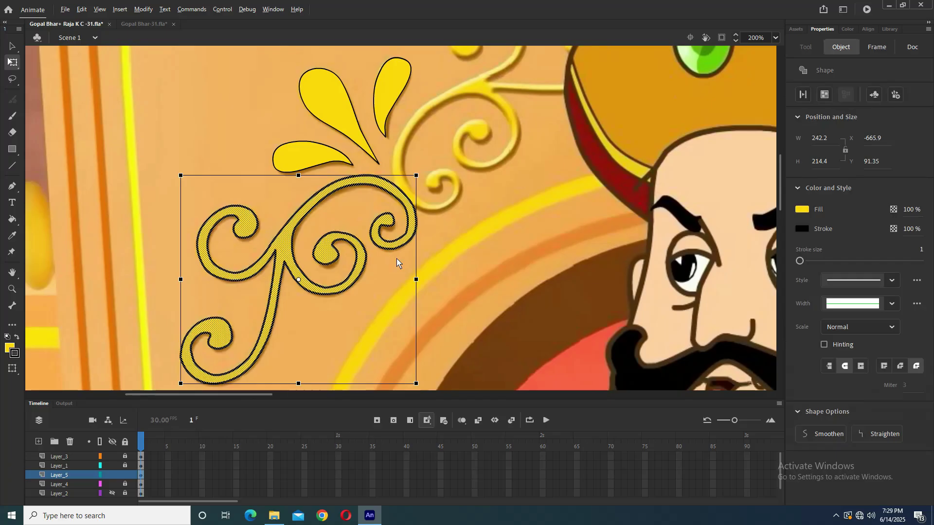
scroll(396, 263, "down", 1)
left_click_drag(160, 105, 465, 307)
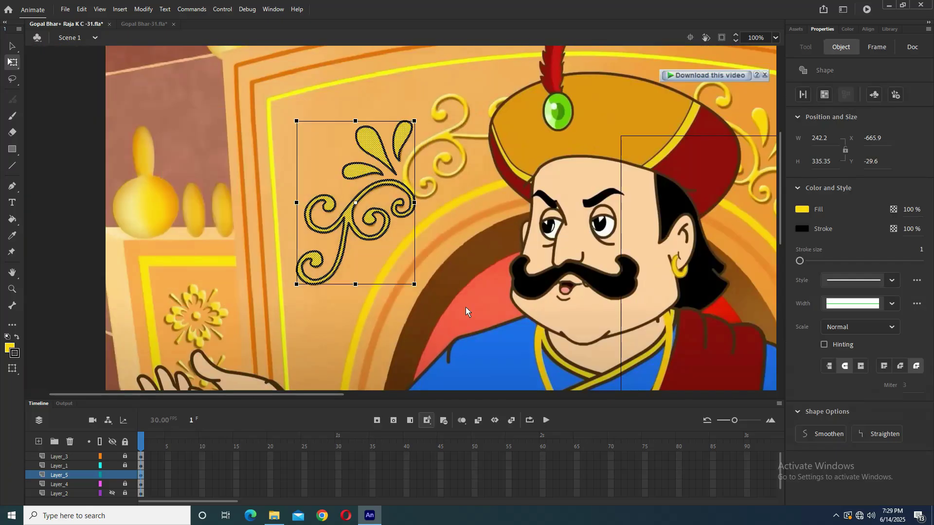
left_click(16, 356)
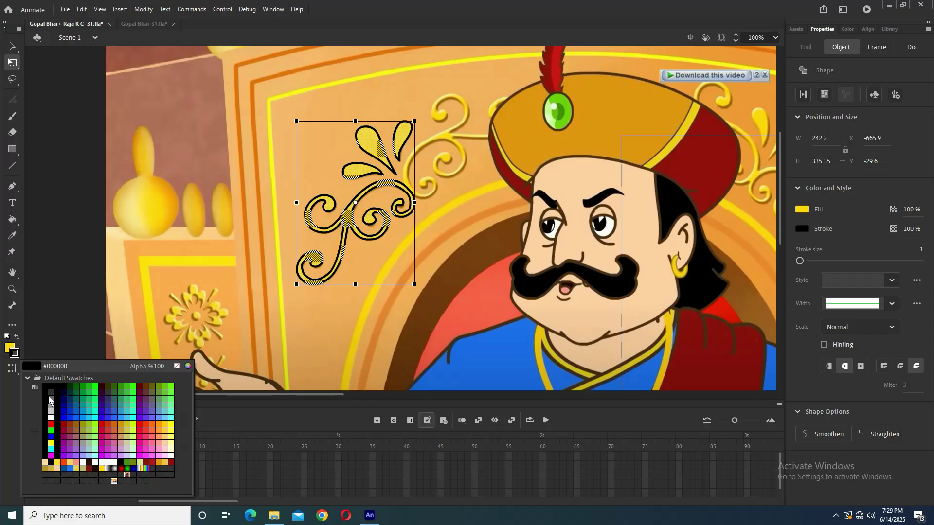
left_click(177, 365)
left_click(350, 209)
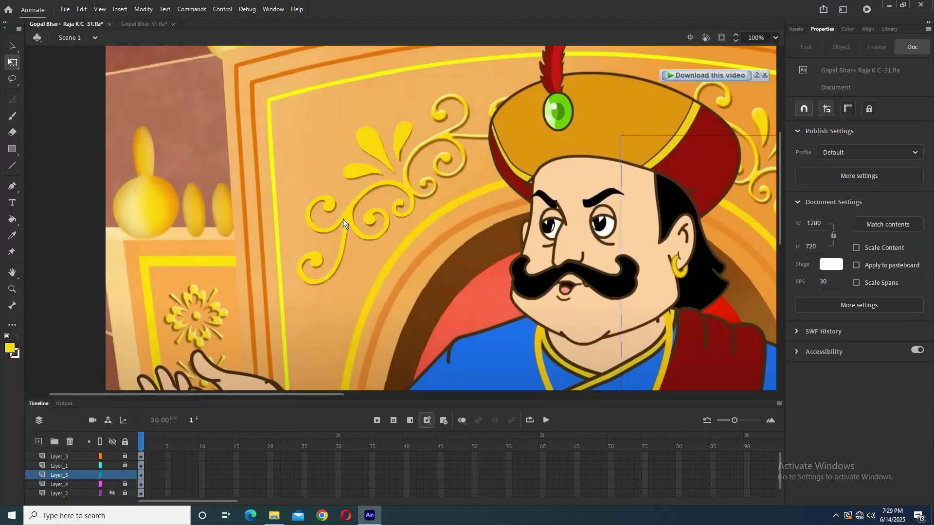
Duplicate the scroll, flip the copy horizontally and move it over the second reference scroll.
left_click(348, 214)
left_click_drag(348, 214, 257, 138)
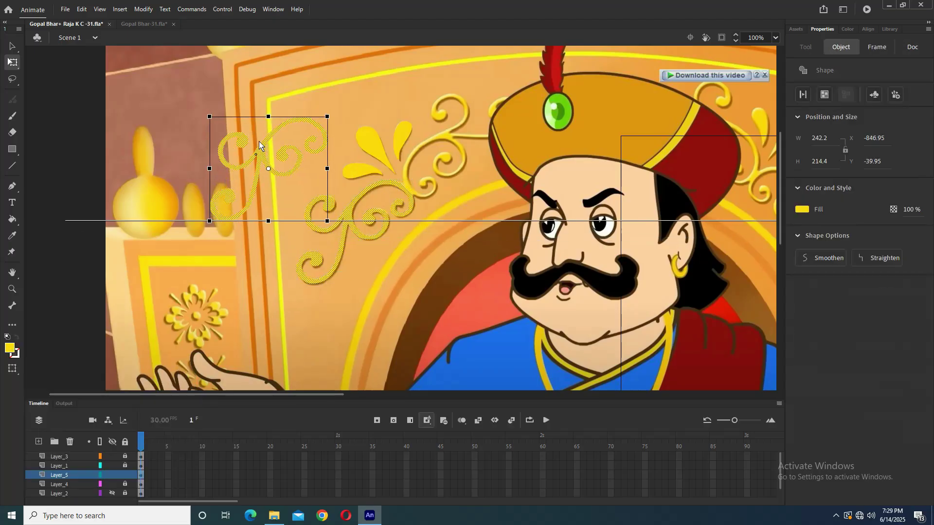
left_click_drag(329, 142, 327, 146)
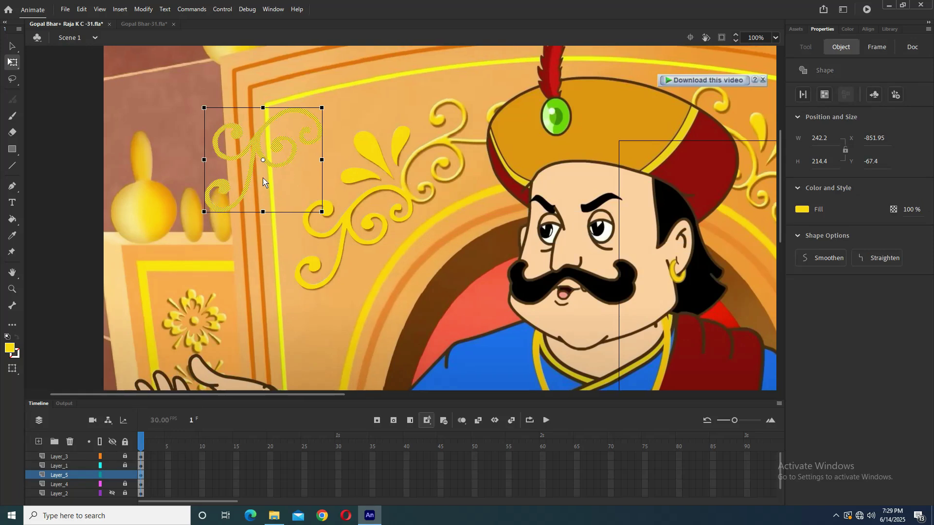
right_click(259, 149)
mouse_move(372, 321)
left_click(472, 424)
left_click_drag(273, 145, 477, 186)
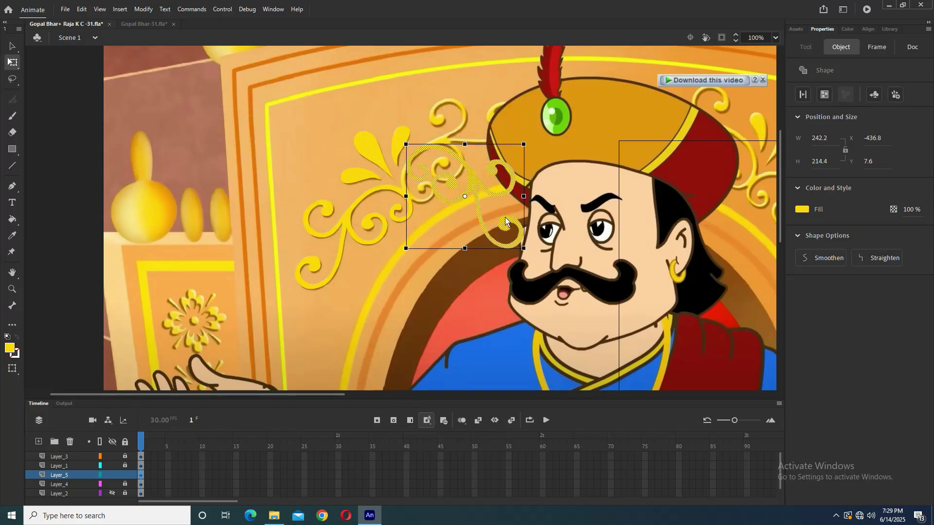
Rotate the flipped scroll copy about its lower curl and place it over the second reference scroll.
left_click_drag(534, 263, 533, 130)
left_click_drag(451, 190, 436, 140)
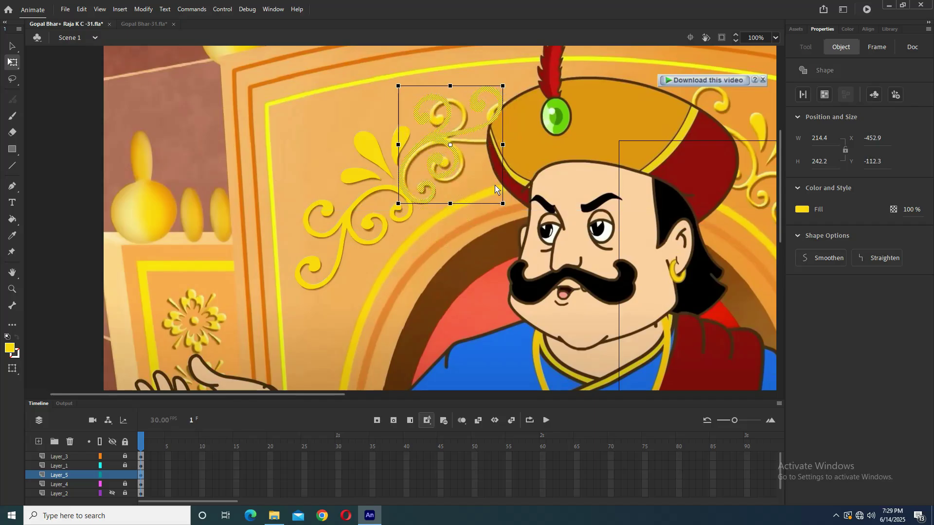
key("ctrl+=")
left_click_drag(389, 222, 432, 246)
left_click_drag(477, 142, 389, 243)
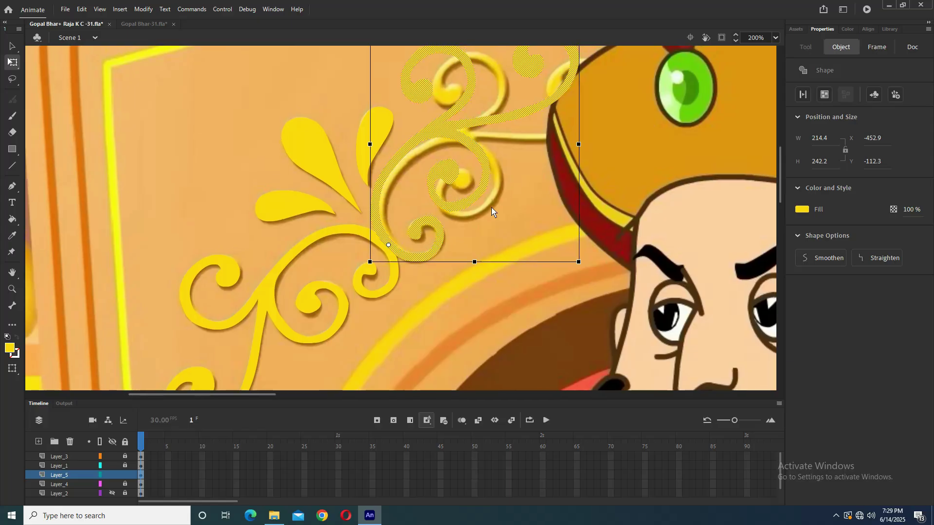
left_click_drag(491, 207, 426, 286)
left_click_drag(526, 108, 558, 130)
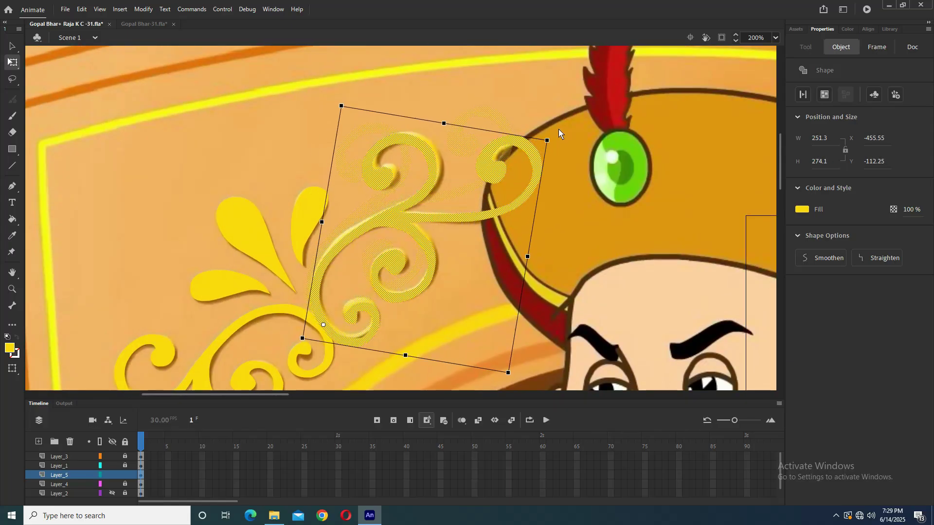
Nudge and slightly rotate the flipped scroll copy until its curves line up with the reference scroll.
key("shift+Up")
key("Left")
key("Left")
key("Left")
key("Left")
key("Left")
key("Left")
key("Left")
key("Left")
key("Left")
key("Left")
key("Left")
key("Left")
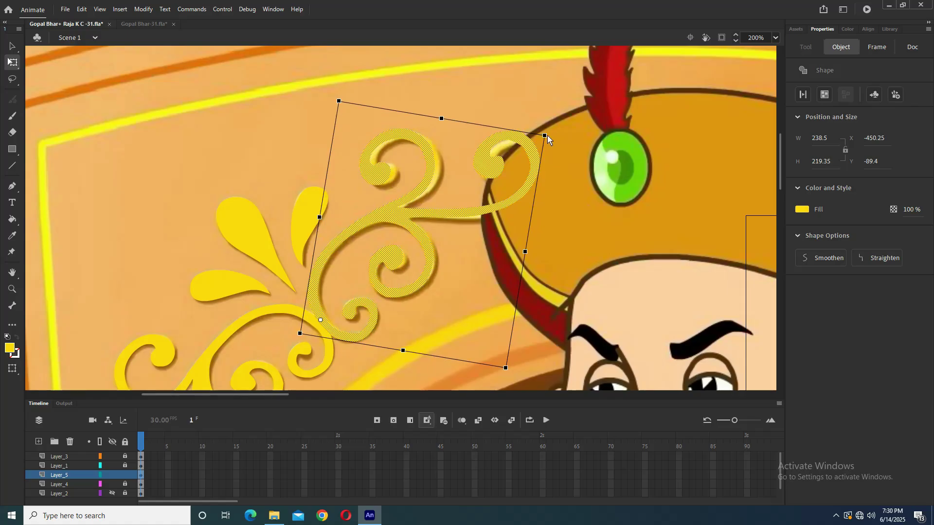
left_click_drag(557, 138, 562, 142)
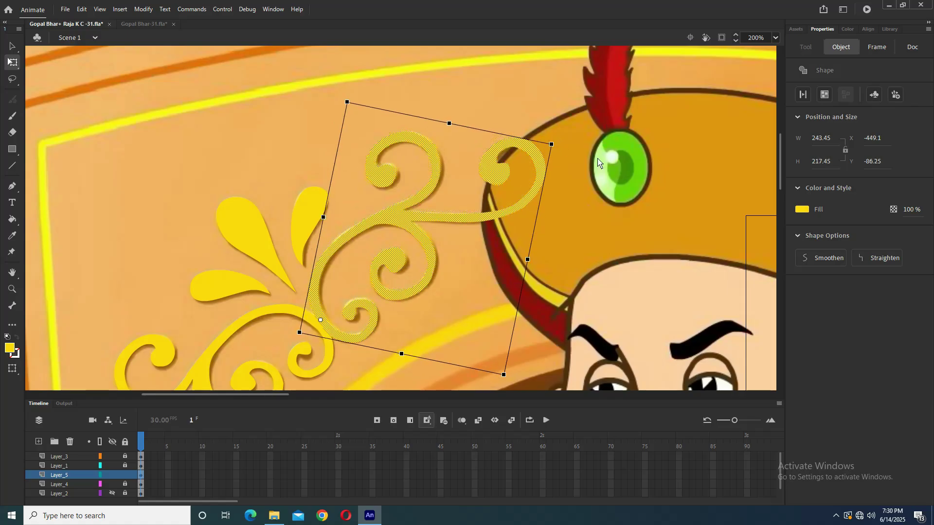
key("Right")
key("Up")
key("Up")
key("Up")
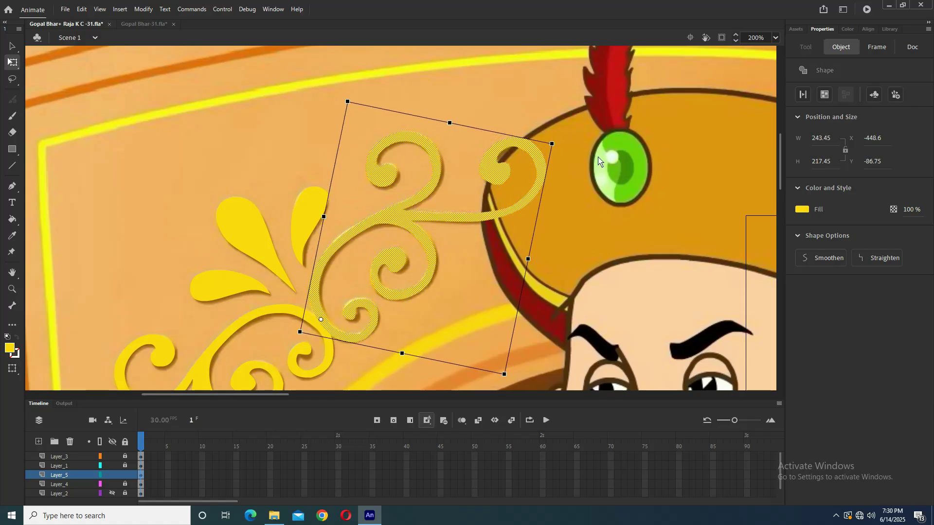
key("Left")
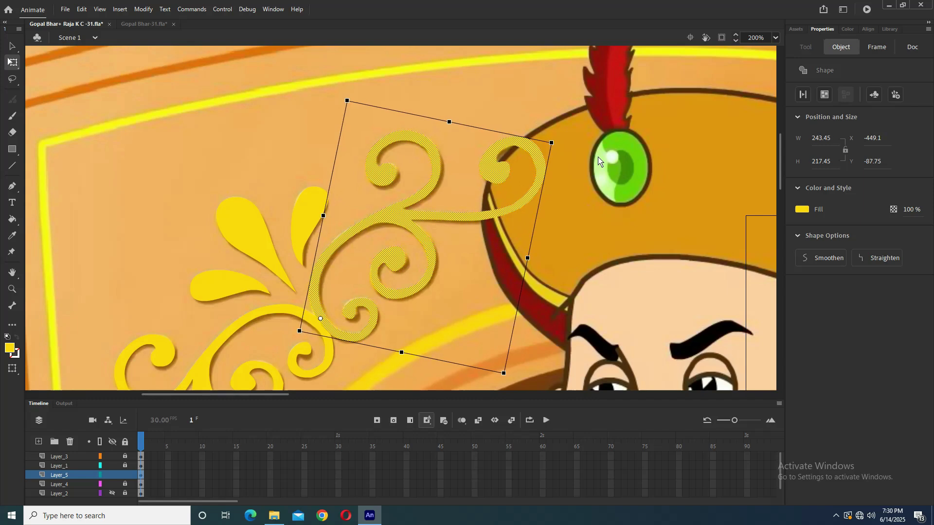
key("ctrl+minus")
left_click_drag(404, 264, 409, 226)
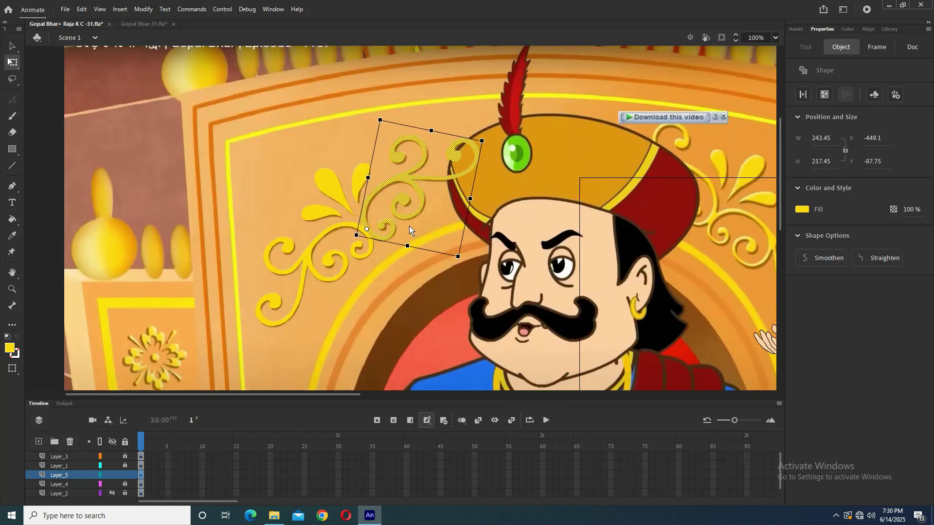
Select the merged scrolls with all three leaves and convert them to a graphic symbol.
left_click(393, 277)
left_click(365, 233)
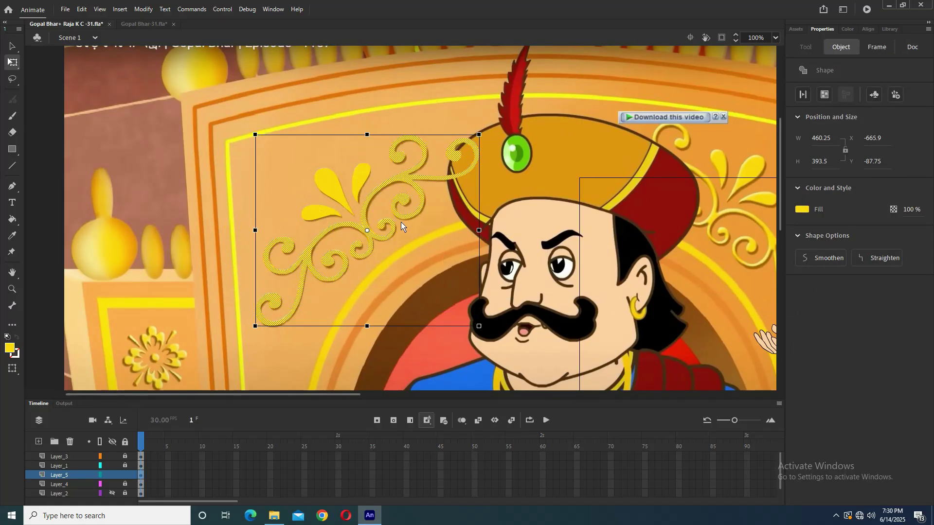
left_click(336, 195, "shift")
left_click(360, 181, "shift")
left_click(318, 218, "shift")
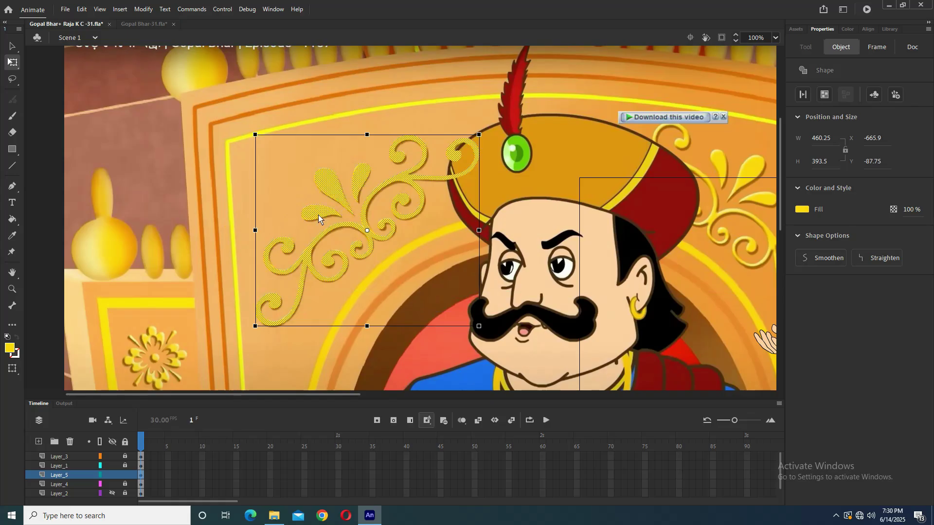
key("F8")
key("Return")
left_click_drag(410, 178, 367, 197)
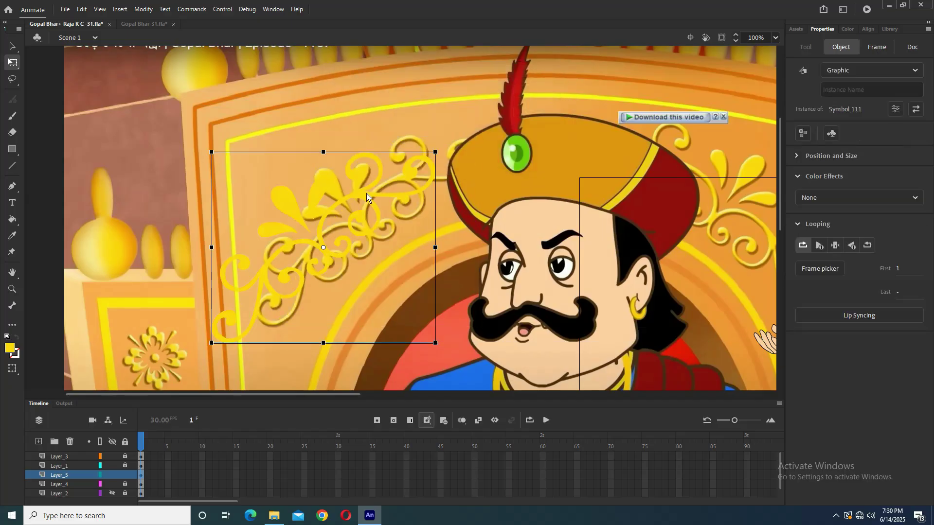
key("ctrl+z")
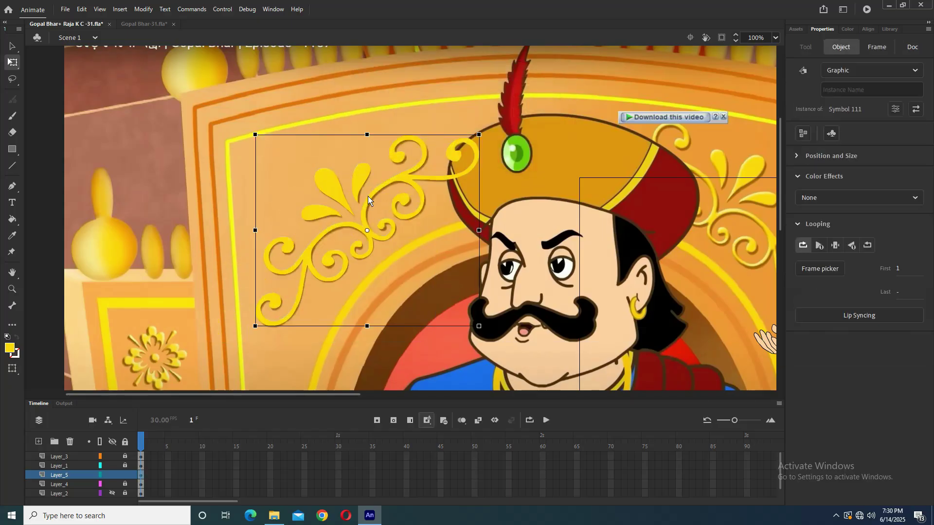
Inside the ornament symbol, add a Bevel filter to the frame with the ornament's yellow as highlight color.
double_click(404, 180)
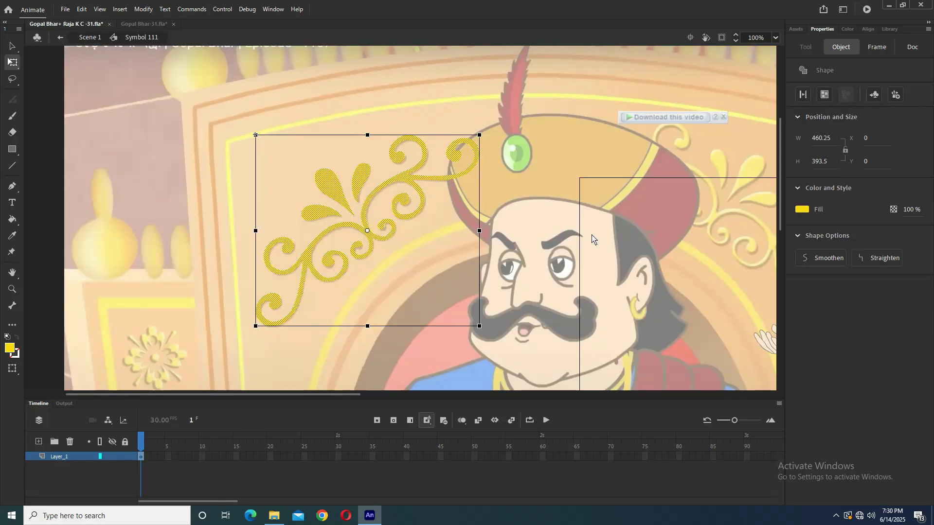
left_click(874, 48)
left_click(906, 454)
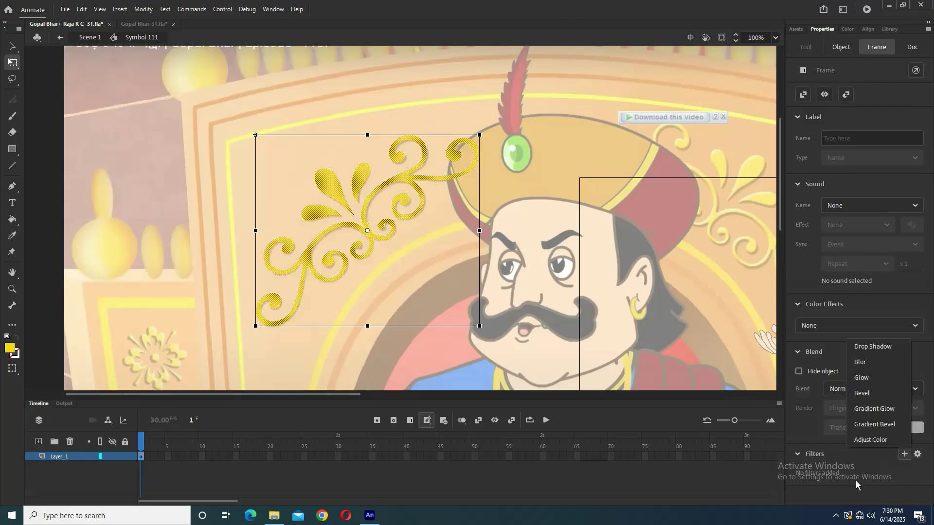
left_click(874, 392)
left_click(902, 461)
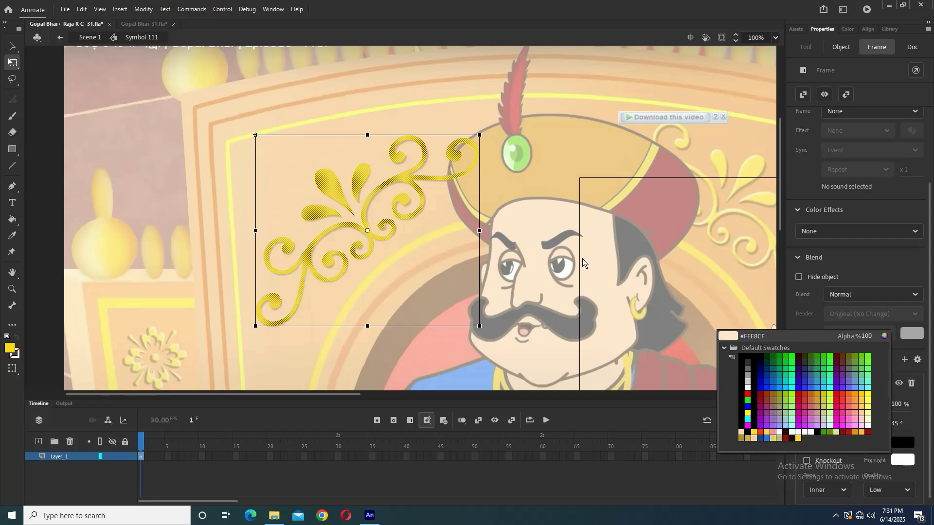
left_click(404, 178)
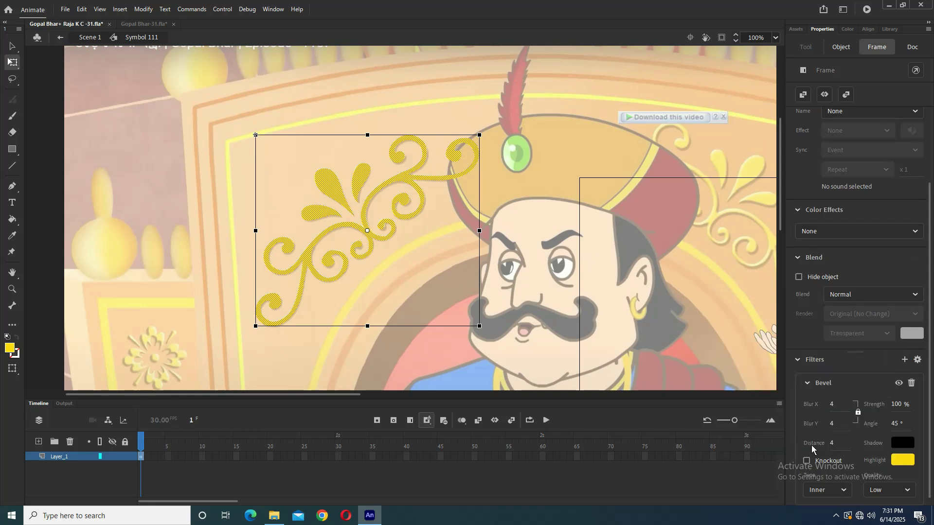
left_click(447, 277)
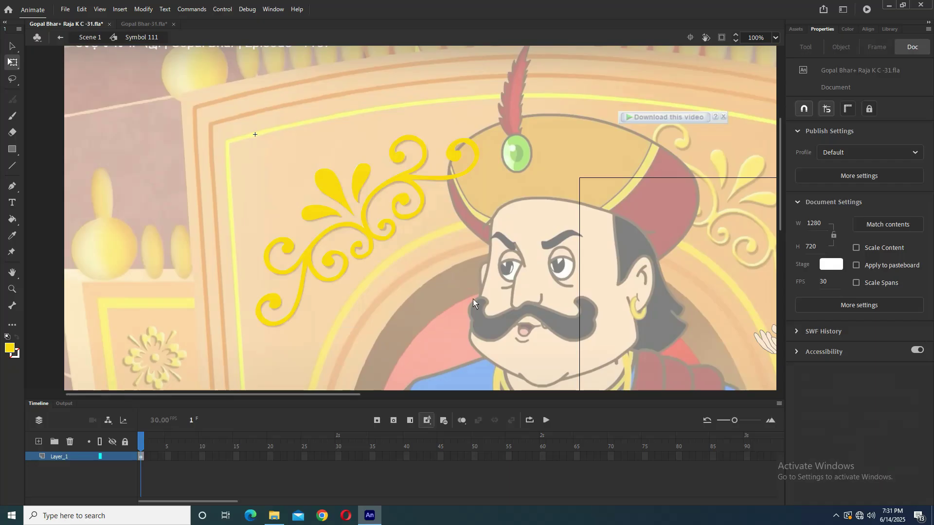
Undo the symbol's bevel filter and the symbol conversion, returning the ornament to plain shapes.
key("ctrl+z")
key("ctrl+z")
key("ctrl+z")
key("ctrl+z")
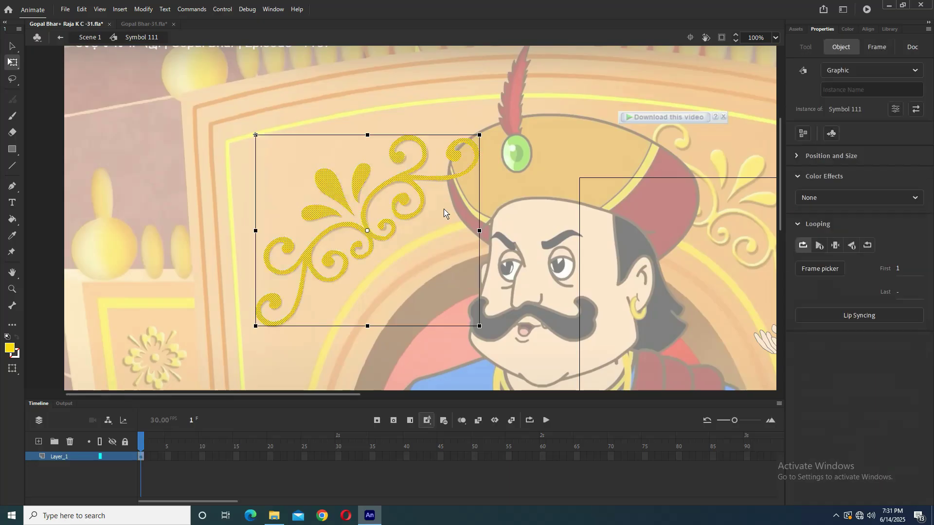
key("ctrl+z")
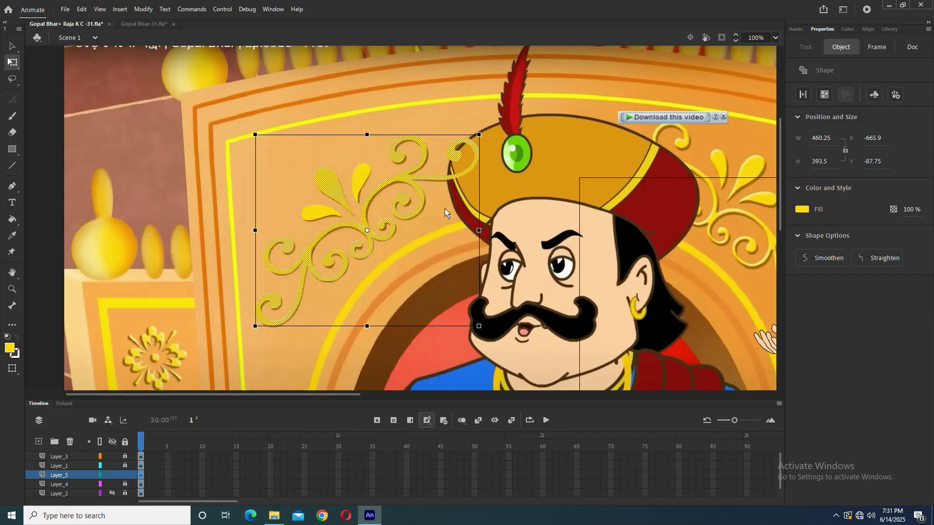
left_click(445, 212)
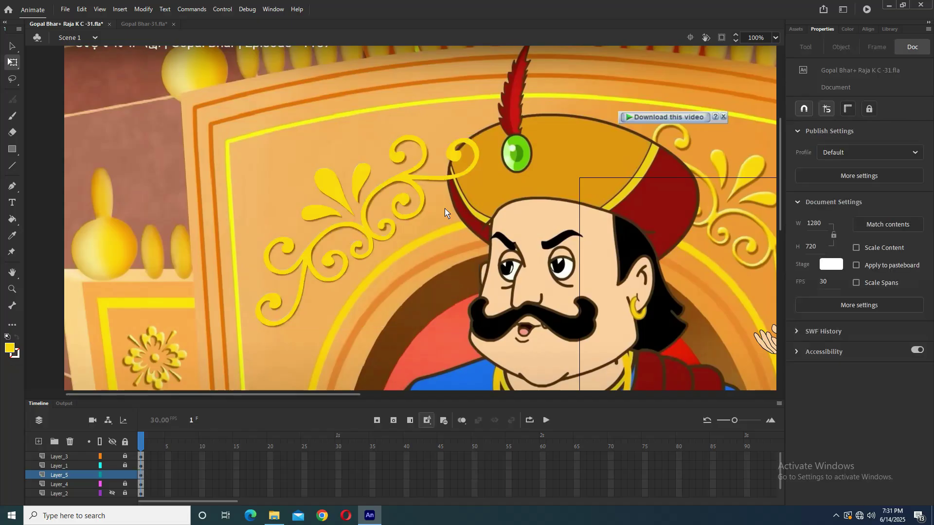
Add a Bevel filter to the Layer_5 frame and set its highlight color to the ornament's yellow.
left_click(141, 474)
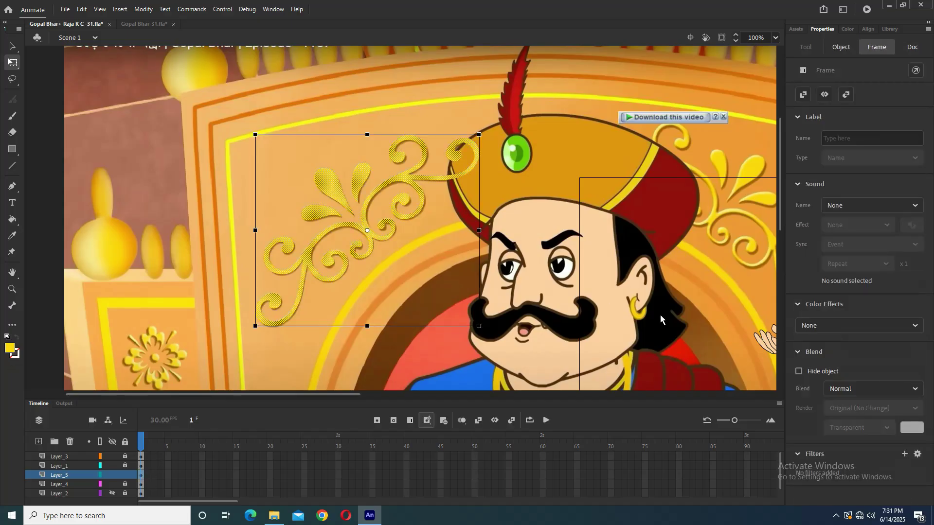
left_click(903, 454)
left_click(872, 391)
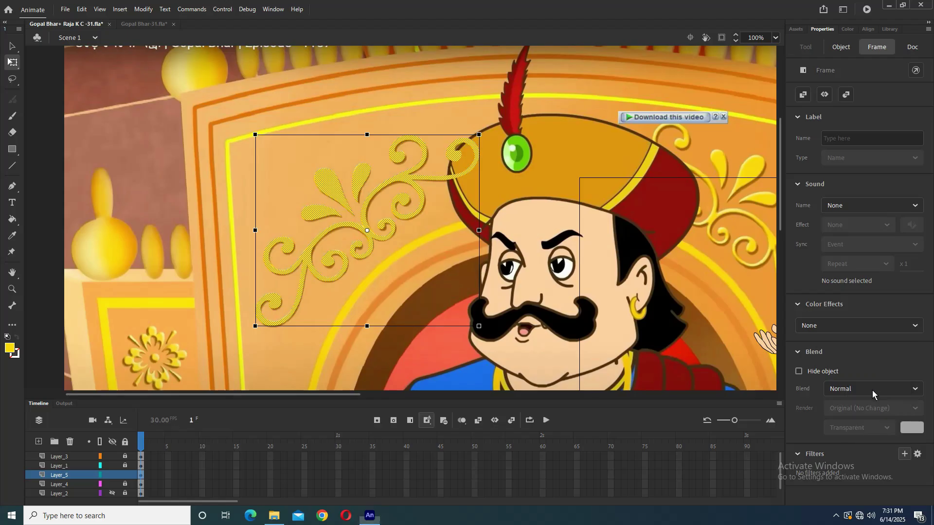
left_click(905, 461)
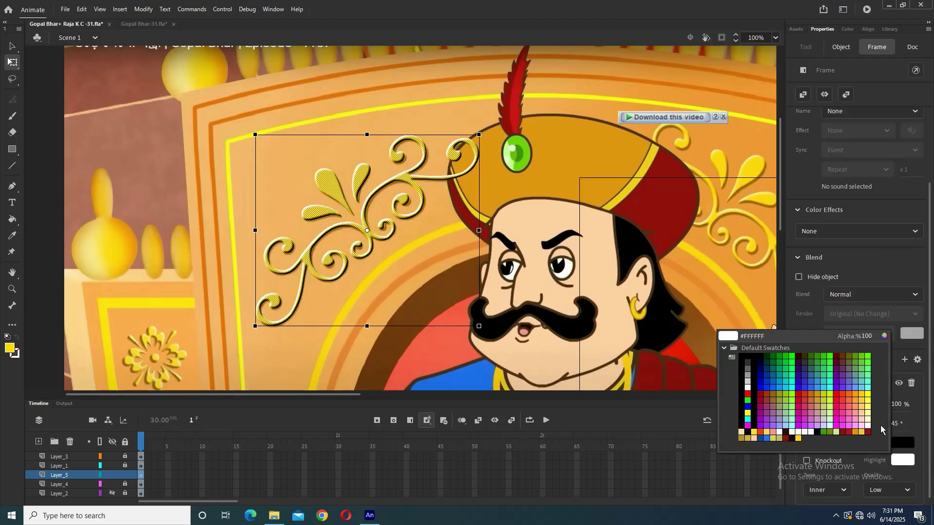
left_click(753, 162)
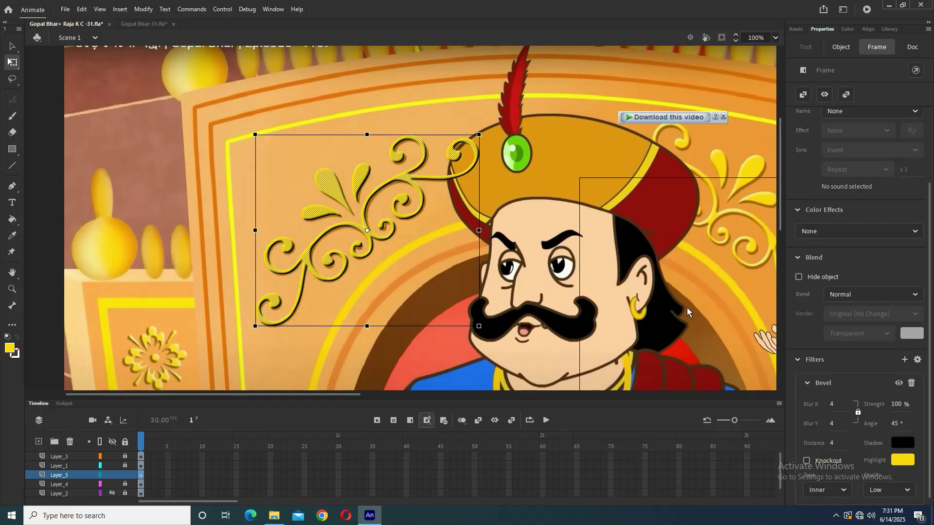
Set the bevel's shadow color to dark grey and save the document.
left_click(905, 442)
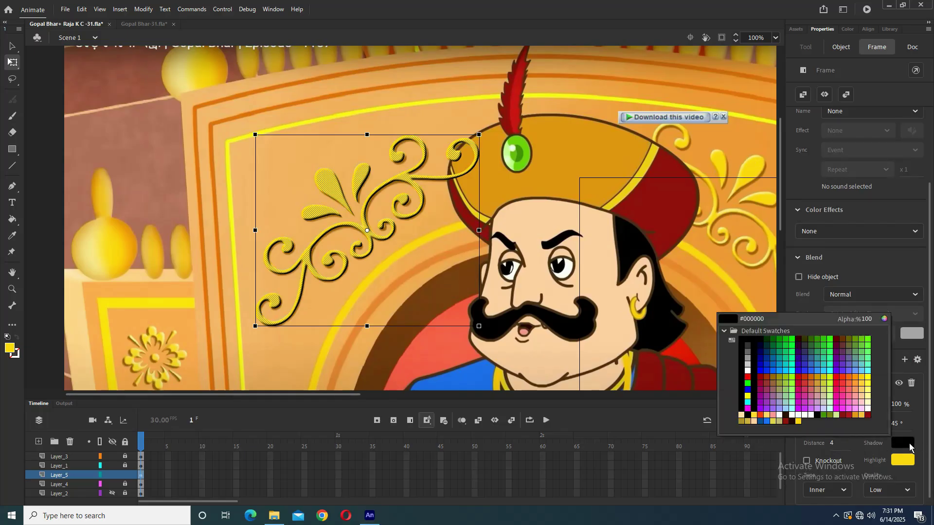
left_click(748, 350)
key("ctrl+s")
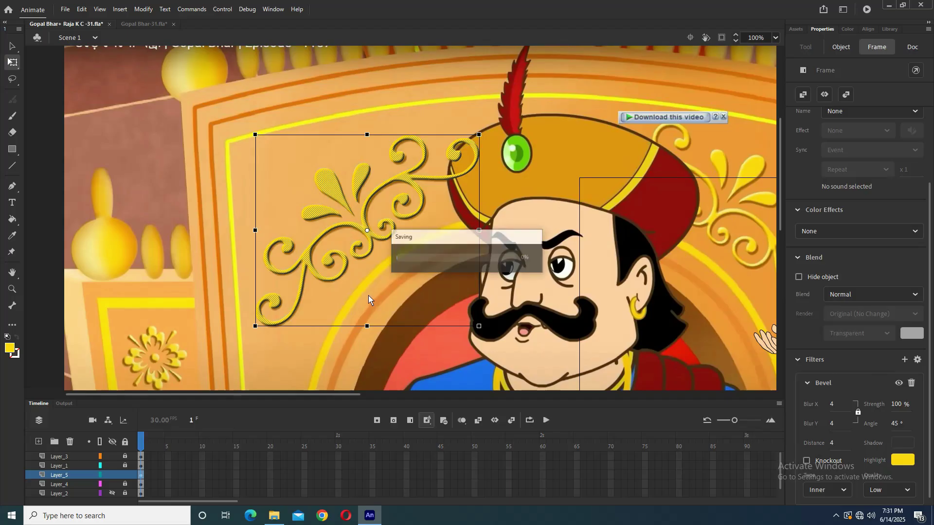
Hide Layer_4 with the reference image and move the whole scroll ornament onto the white stage beside the king.
left_click(12, 46)
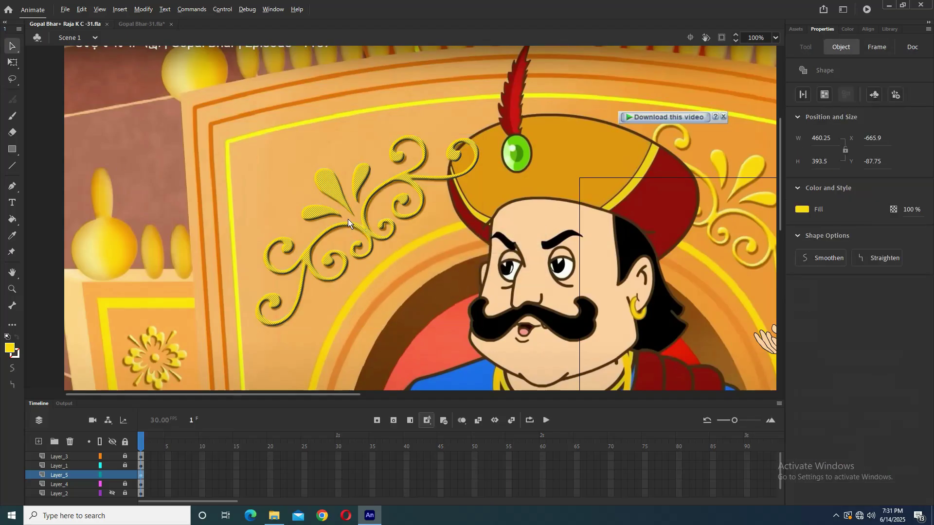
key("ctrl+minus")
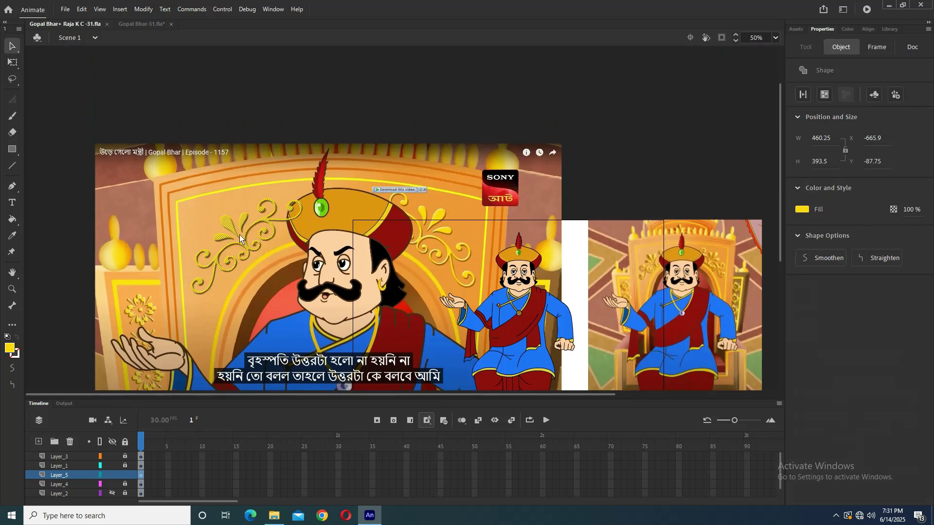
left_click_drag(239, 223, 209, 192)
key("ctrl+z")
left_click(519, 199)
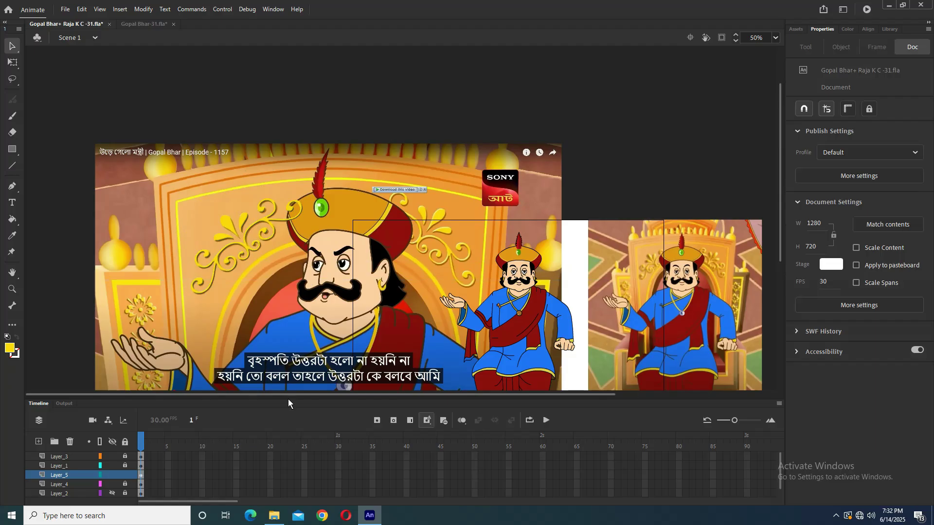
left_click(112, 484)
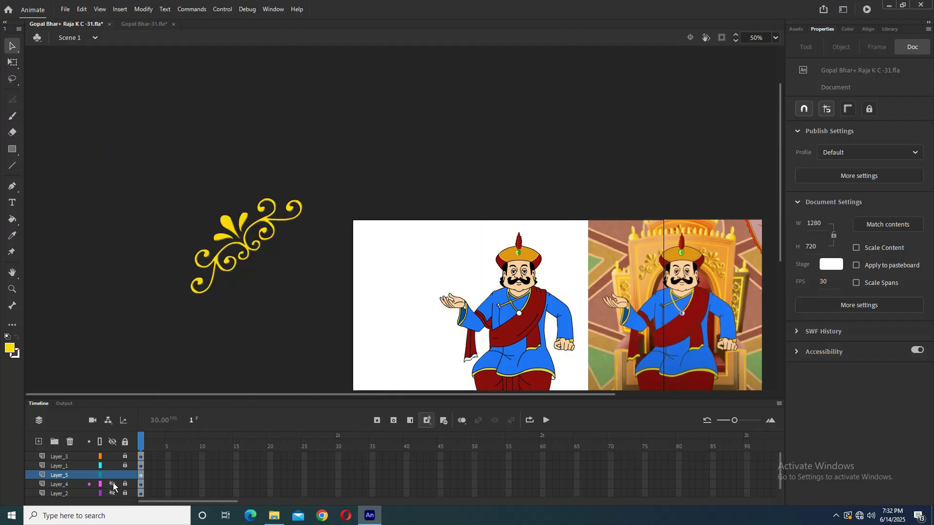
left_click_drag(105, 146, 351, 329)
mouse_move(231, 230)
left_mouse_down()
mouse_move(324, 258)
mouse_move(413, 258)
left_mouse_up()
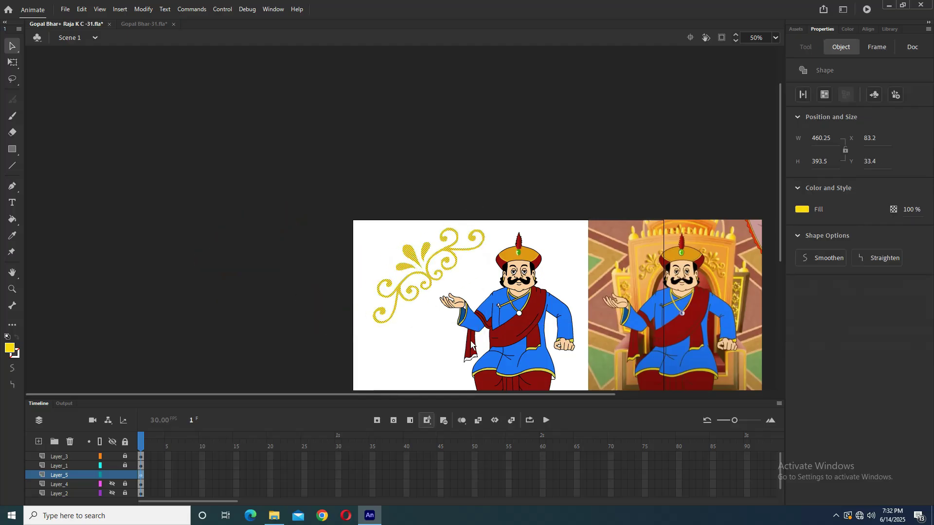
Keep the Layer_5 bevel type at Inner and try a paler yellow for its highlight color.
left_click(881, 47)
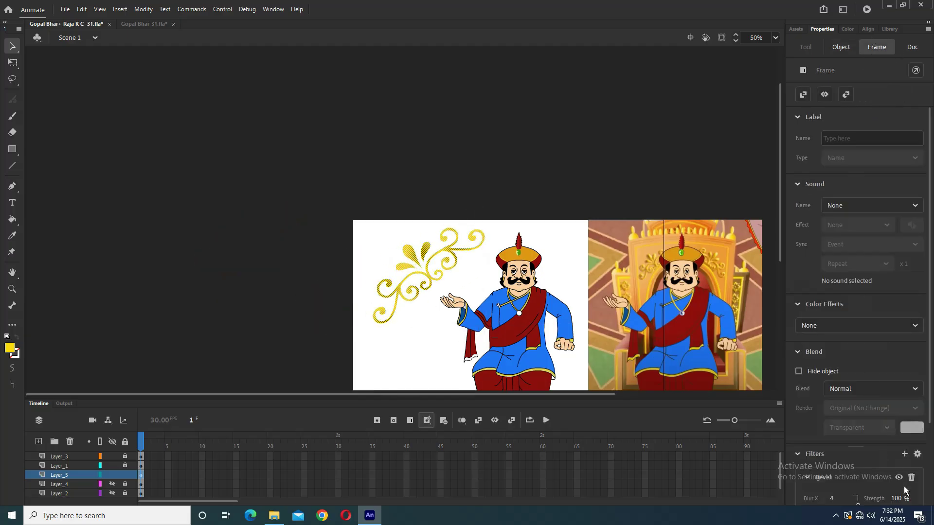
scroll(864, 476, "down", 3)
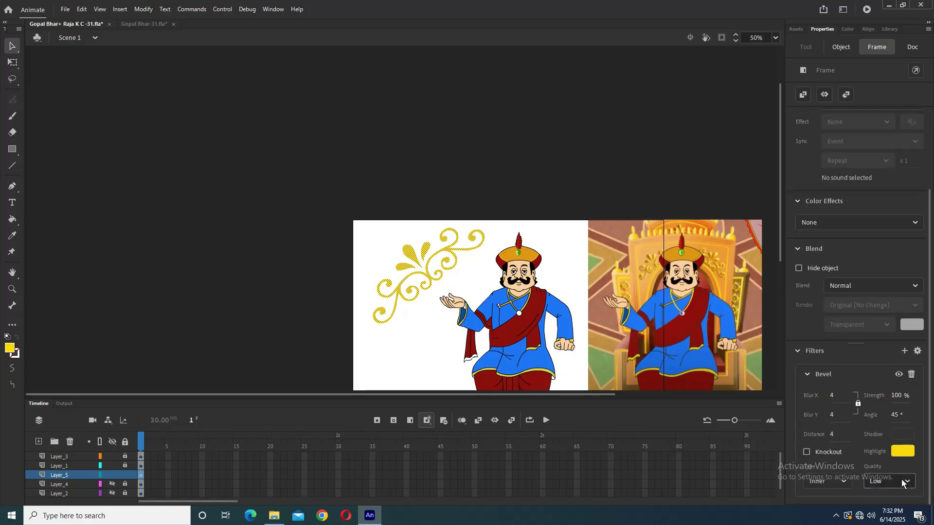
left_click(828, 482)
left_click(823, 440)
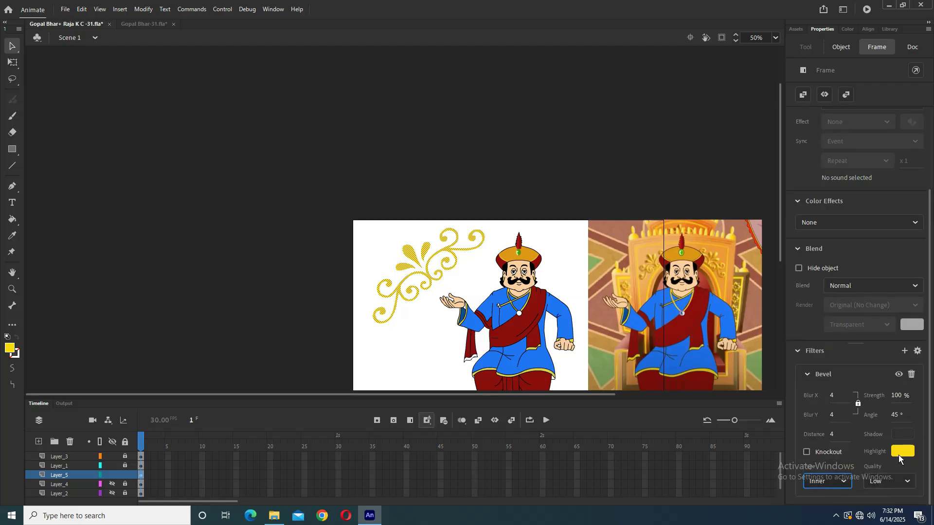
left_click(900, 452)
left_click(803, 372)
left_click(903, 452)
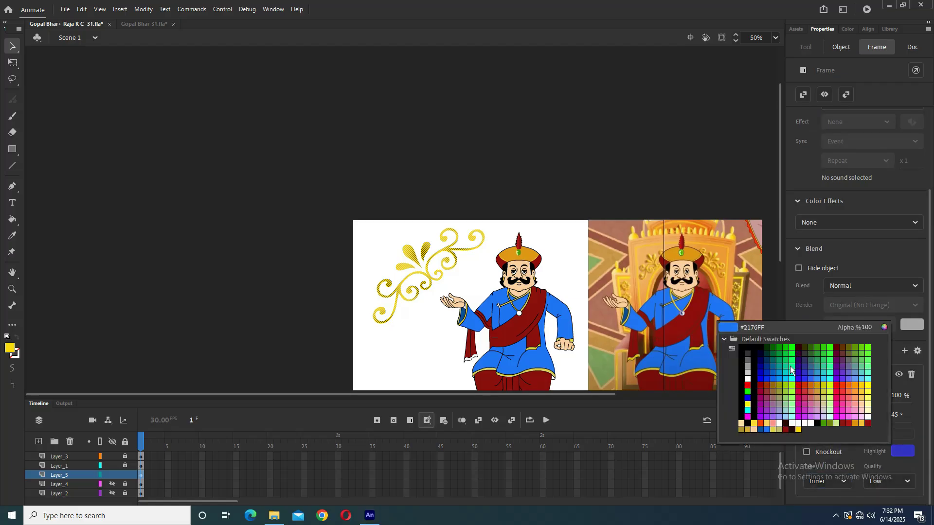
left_click(716, 254)
left_click(552, 271, "ctrl")
left_click_drag(330, 283, 509, 250)
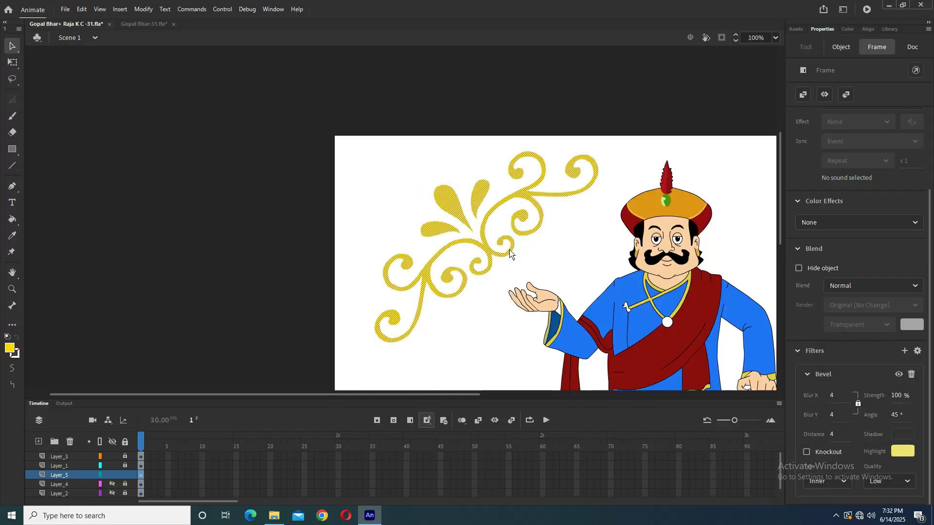
Try black as the bevel's shadow color and show Layer_4 with the reference image again.
left_click(893, 431)
left_click(756, 342)
scroll(479, 208, "up", 2)
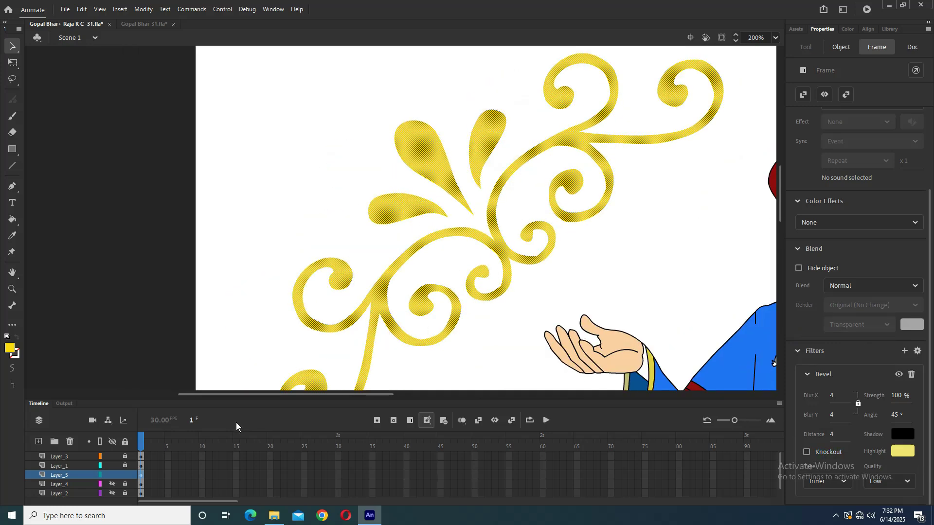
left_click(111, 485)
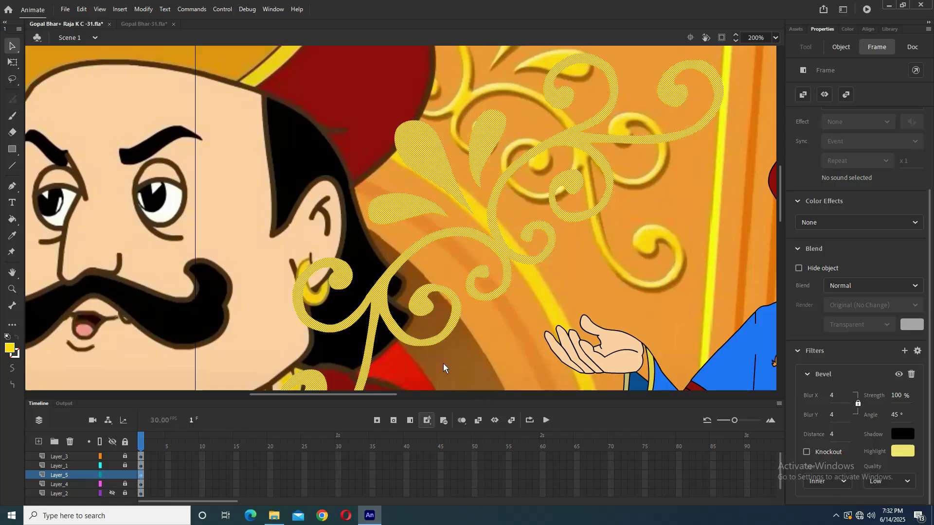
Undo the bevel color changes and the ornament's move to the stage, returning it to the reference scroll.
key("ctrl+z")
key("ctrl+z")
key("ctrl+z")
key("ctrl+z")
key("ctrl+minus")
key("ctrl+minus")
key("ctrl+z")
key("ctrl+z")
key("ctrl+z")
key("ctrl+z")
key("ctrl+z")
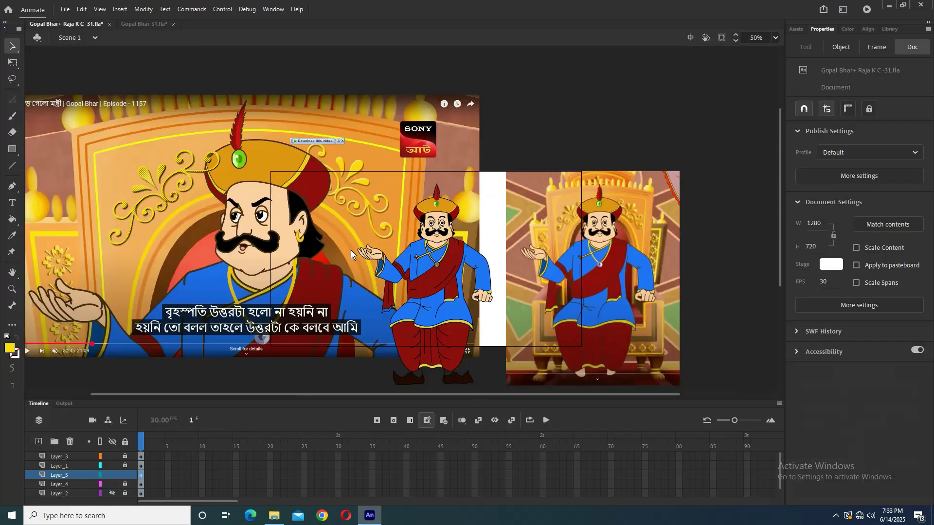
key("ctrl+z")
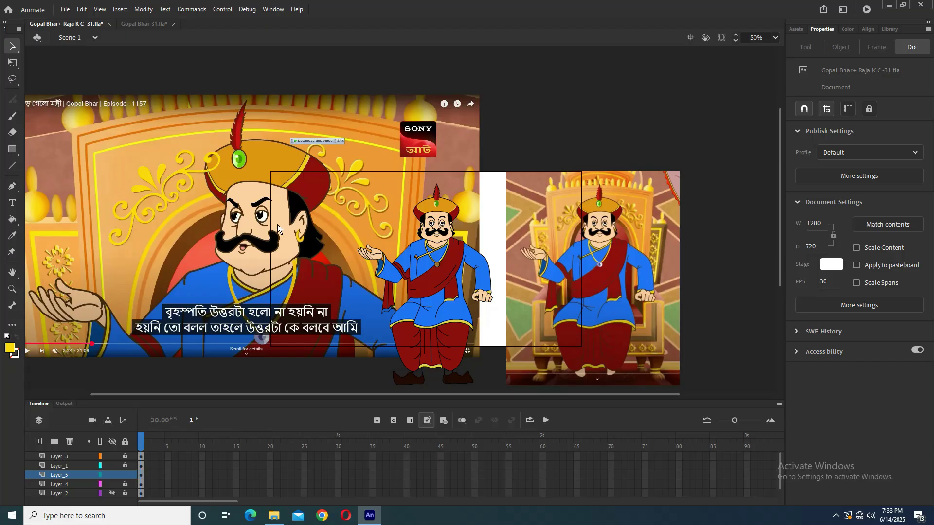
Try moving the ornament off the reference scroll, and undo back to the Layer_5 frame without its Bevel filter.
left_click(142, 475)
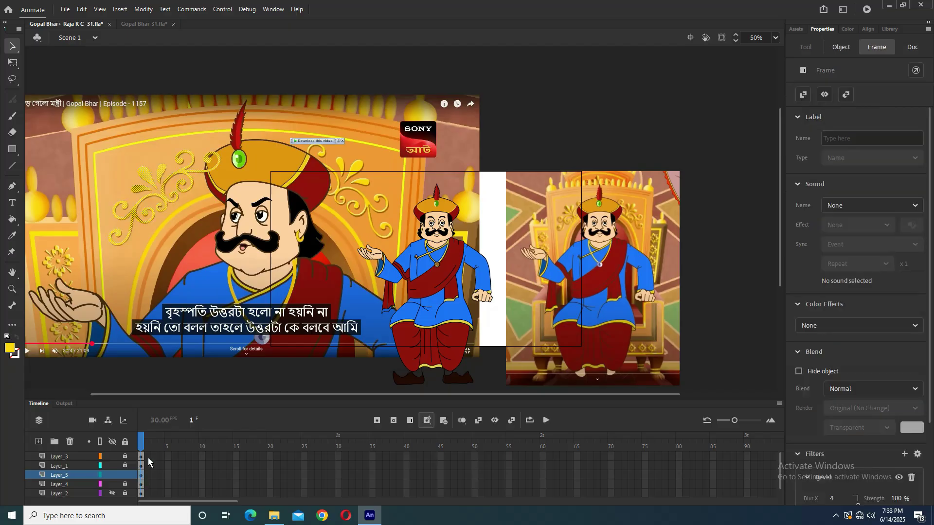
left_click(155, 175)
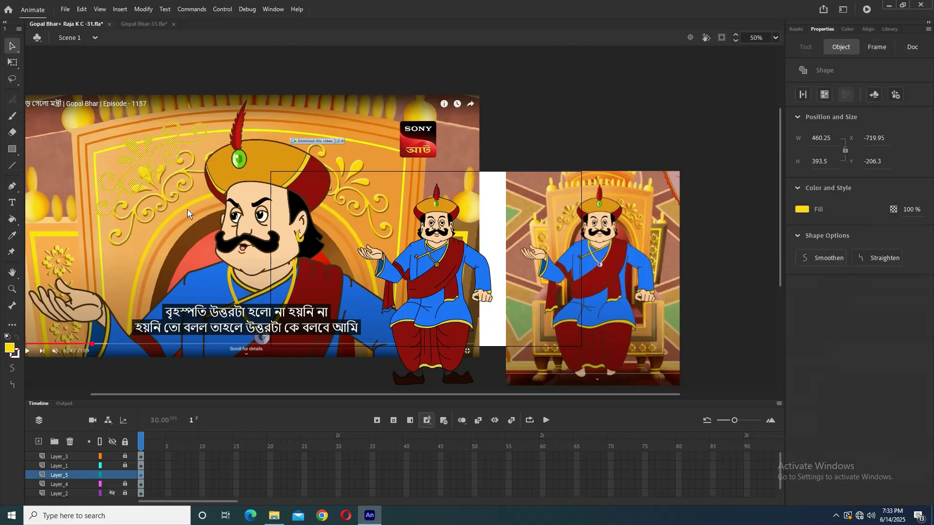
key("ctrl+1")
left_click_drag(416, 251, 367, 258)
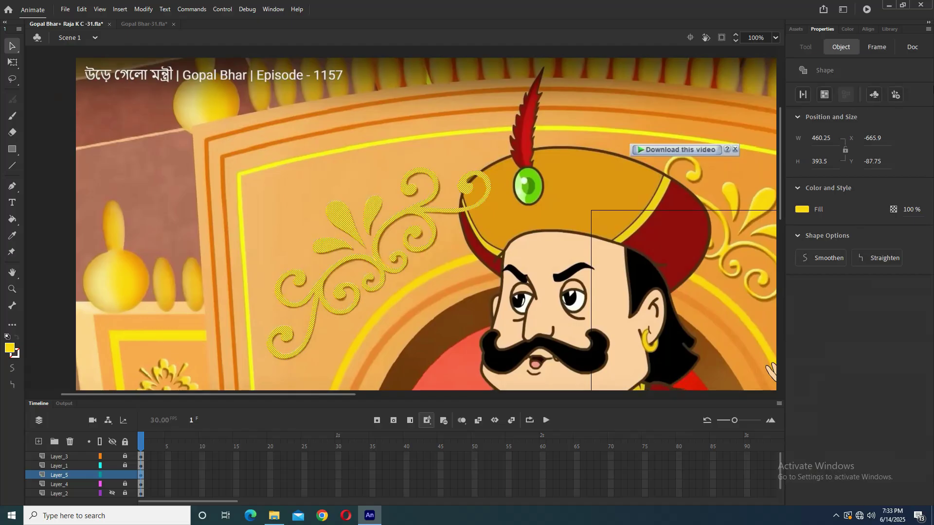
Add a Bevel filter to the Layer_5 frame with the ornament's yellow as highlight and dark grey as shadow.
left_click(880, 48)
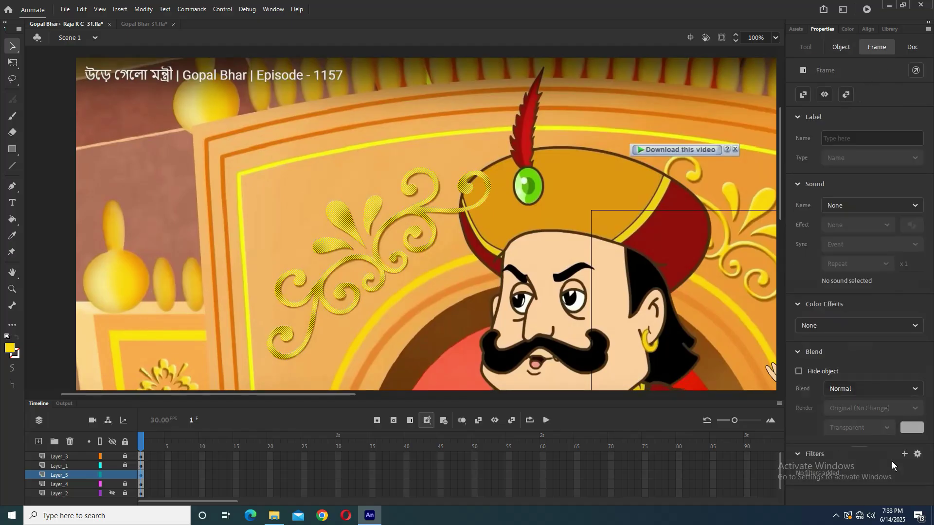
left_click(904, 454)
left_click(873, 393)
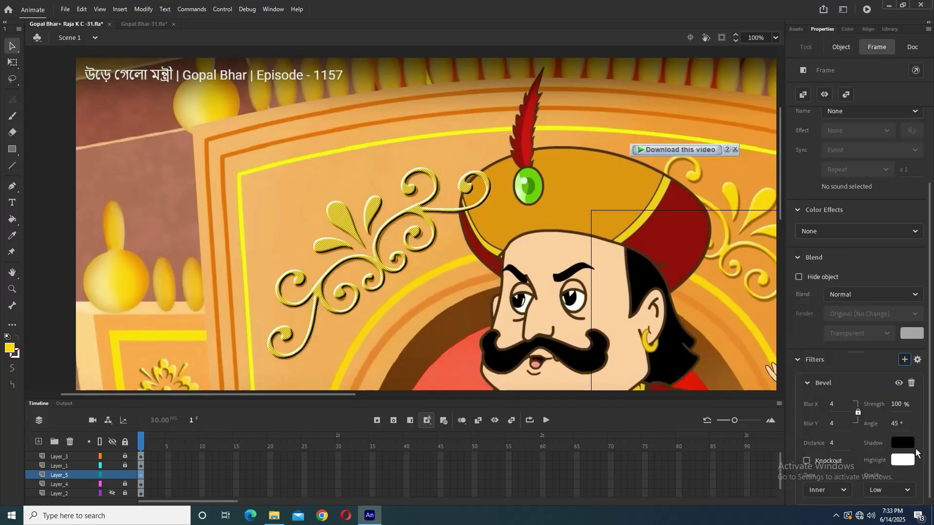
left_click(901, 462)
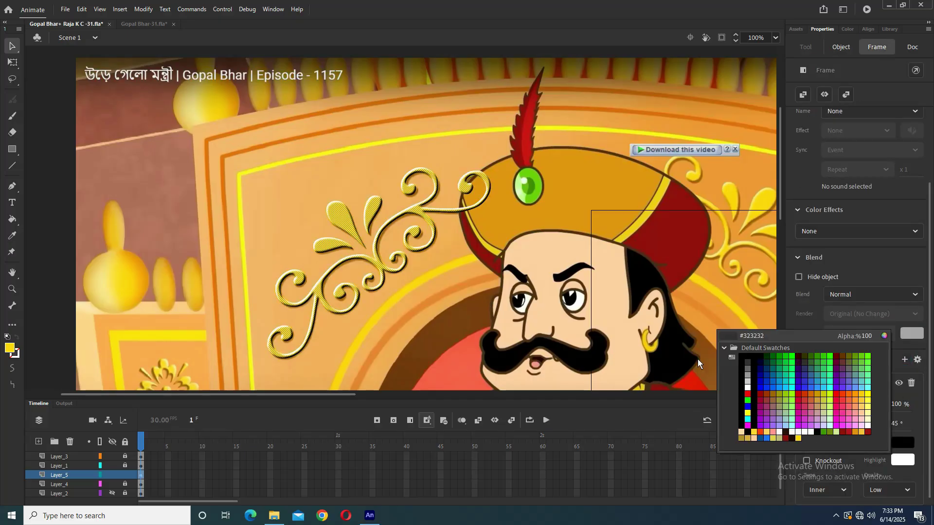
left_click(733, 217)
left_click(904, 444)
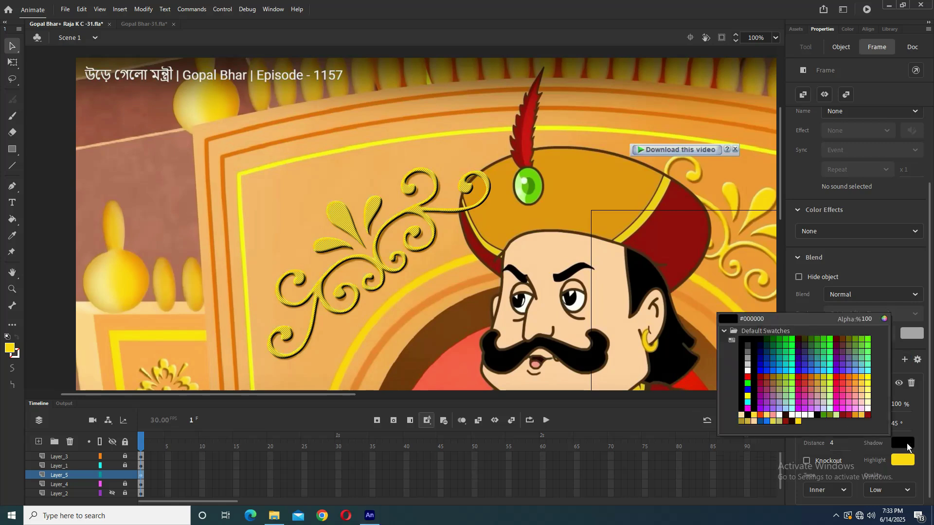
left_click(748, 349)
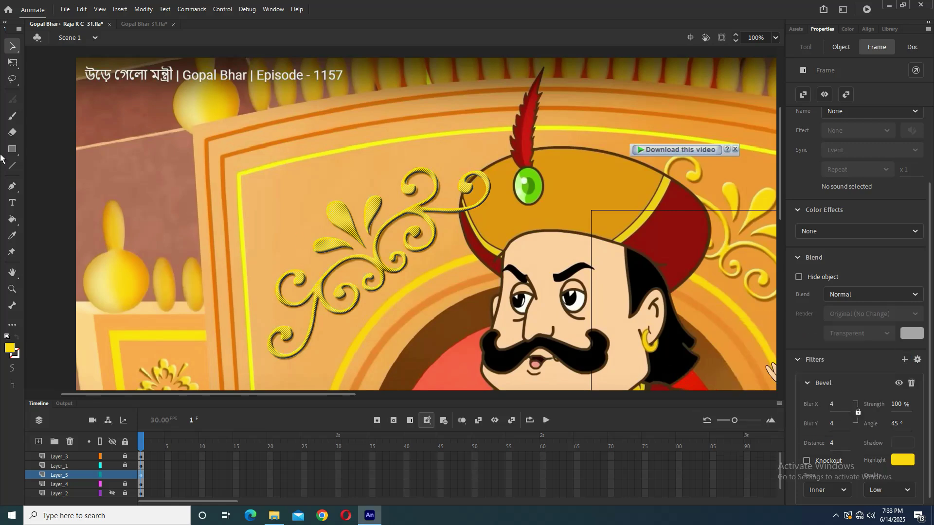
Move the beveled ornament off the reference scroll to compare the two, and undo the move.
left_click(335, 214)
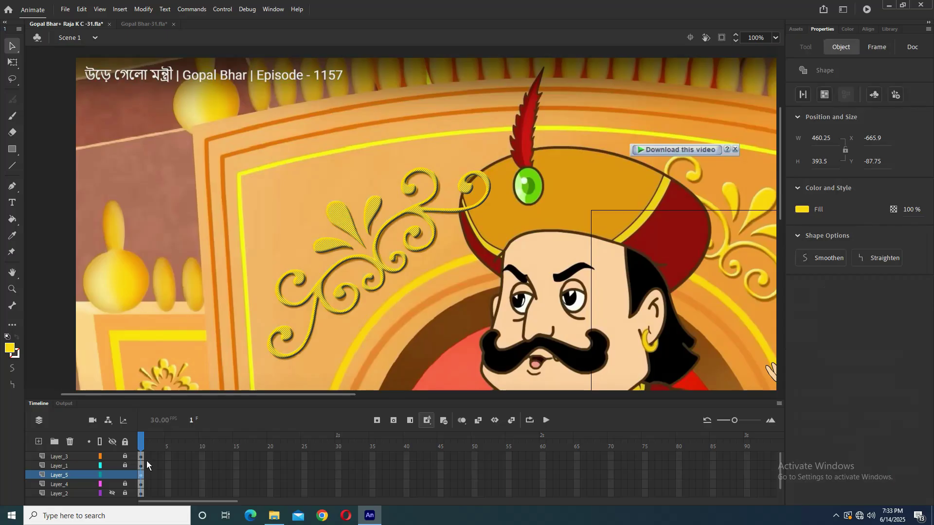
left_click_drag(365, 217, 314, 164)
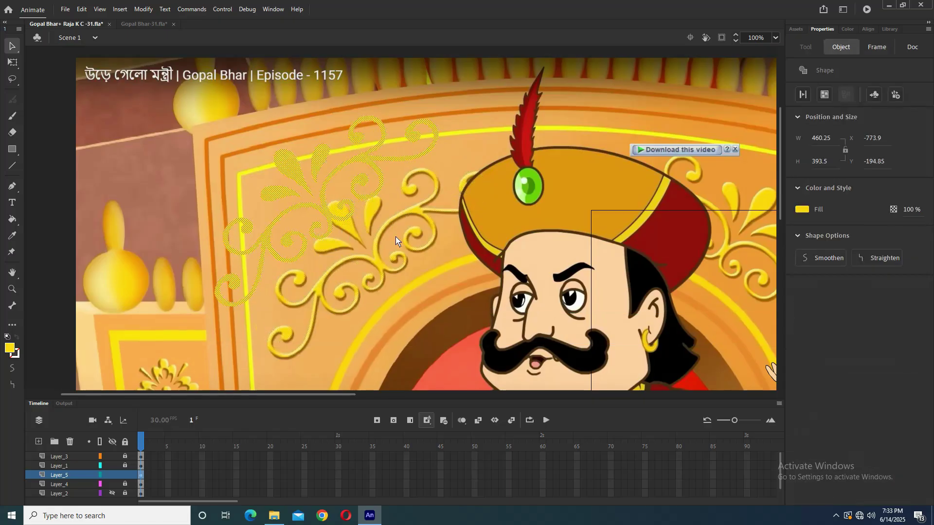
key("ctrl+z")
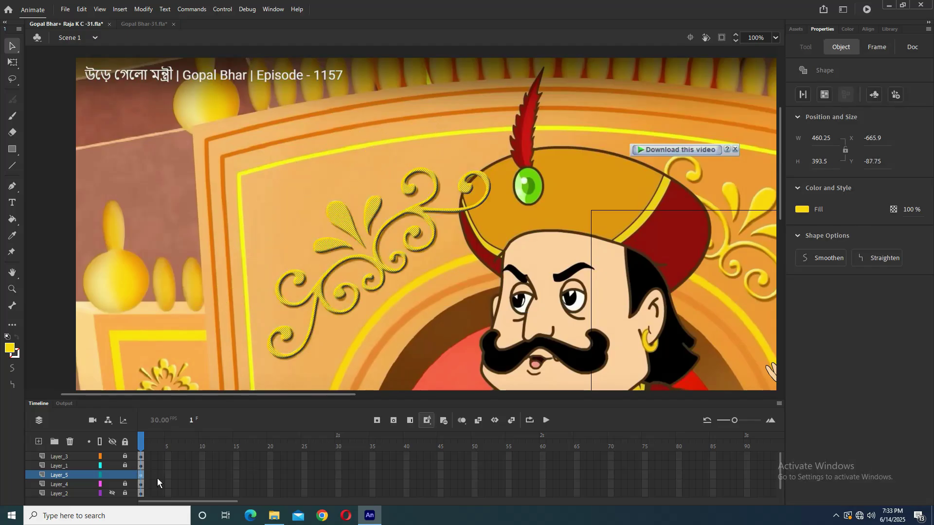
Hide Layer_4 and move the ornament to the white stage's left edge, at about X -153, Y 29.
left_click(111, 484)
left_click_drag(392, 211, 642, 268)
key("ctrl+equal")
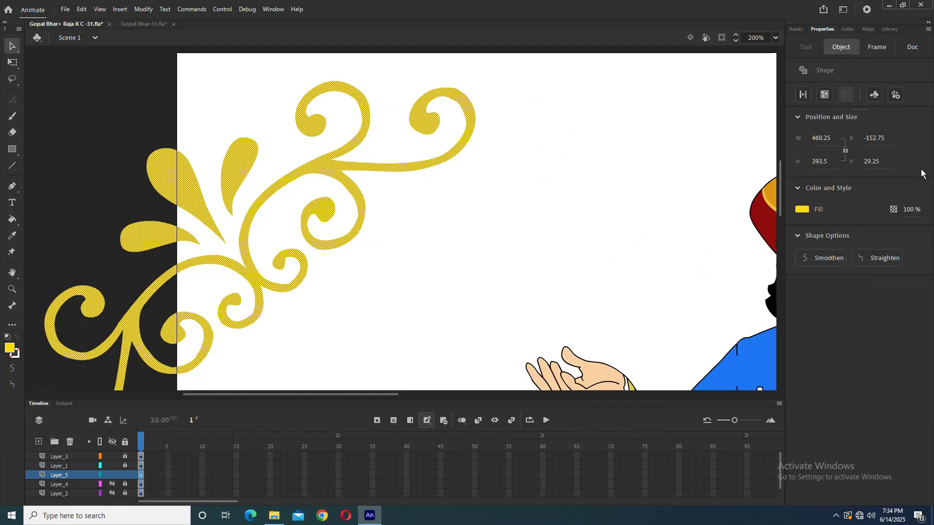
Try black as the bevel's shadow color on the Layer_5 frame and check the deselected ornament.
left_click(878, 47)
scroll(852, 469, "down", 2)
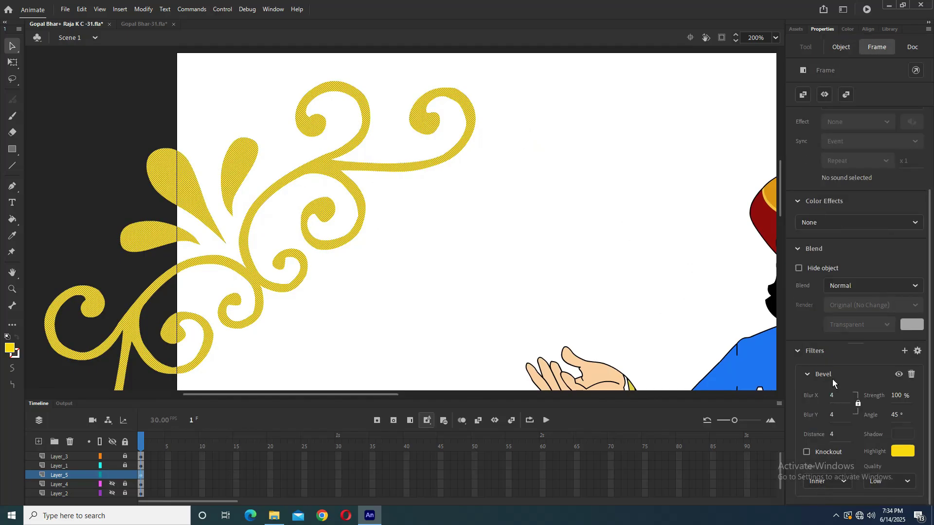
left_click(902, 434)
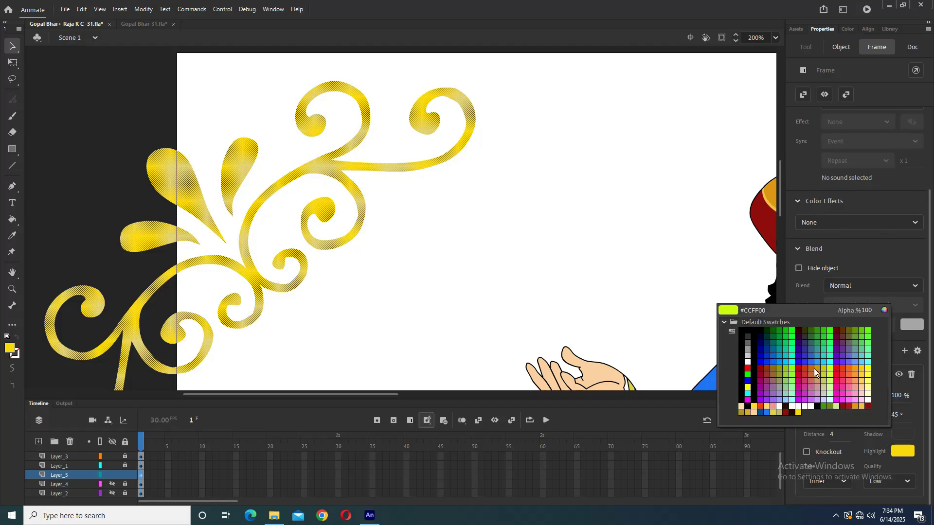
left_click(756, 369)
left_click(489, 259)
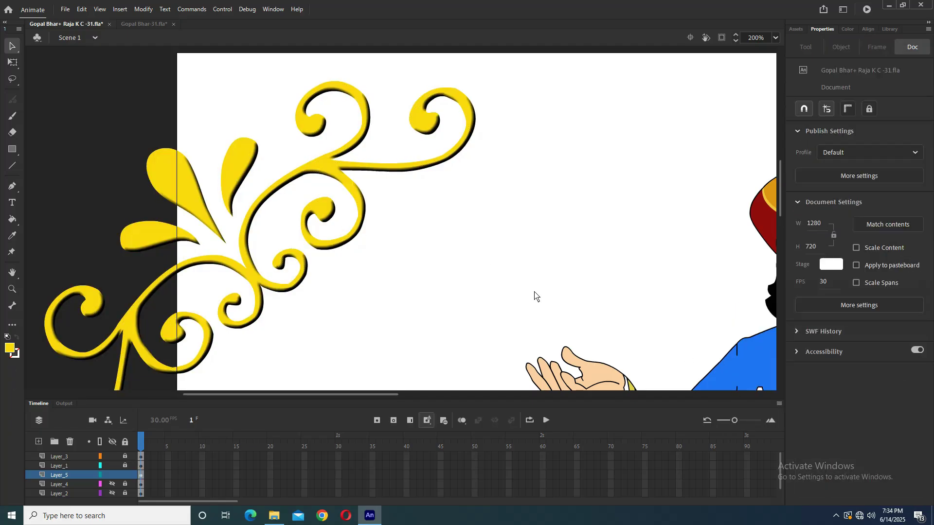
left_click(346, 166)
left_click(447, 240)
Set the Layer_5 bevel's shadow color to dark grey.
left_click(141, 477)
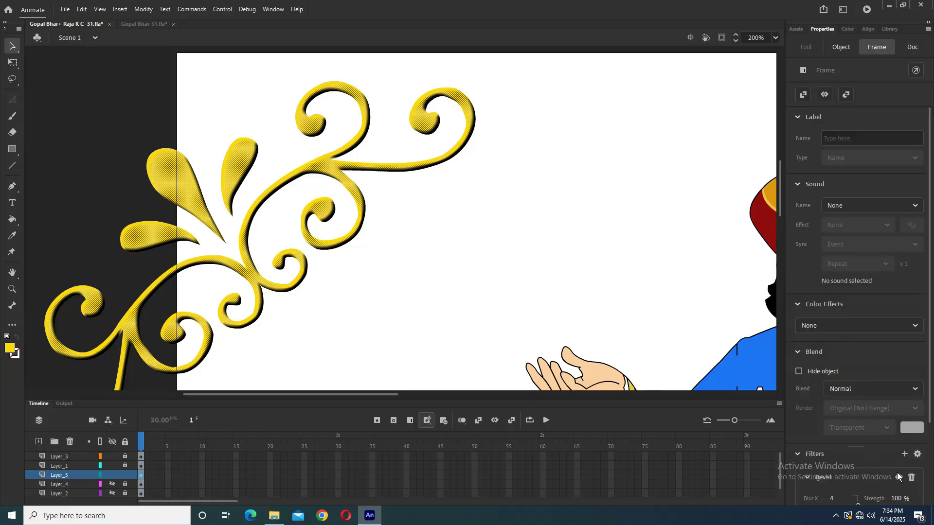
scroll(900, 452, "down", 3)
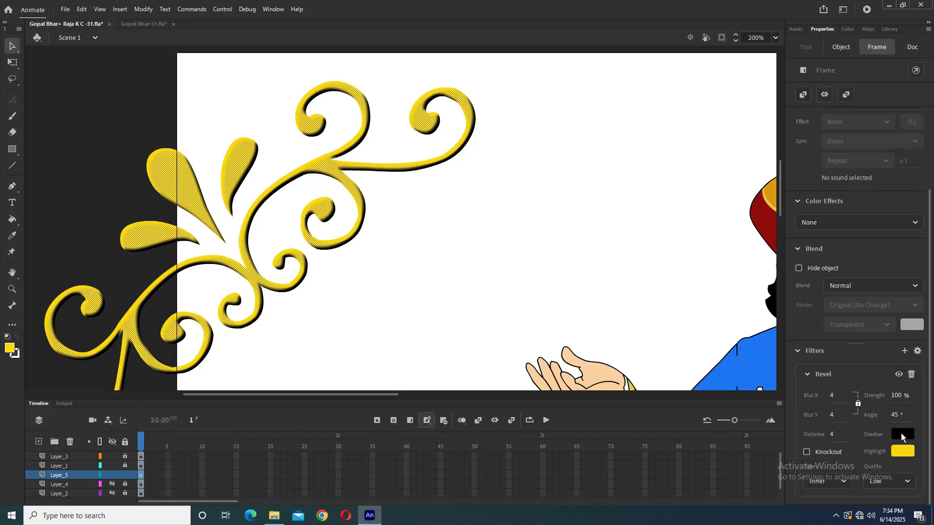
left_click(901, 433)
left_click(747, 340)
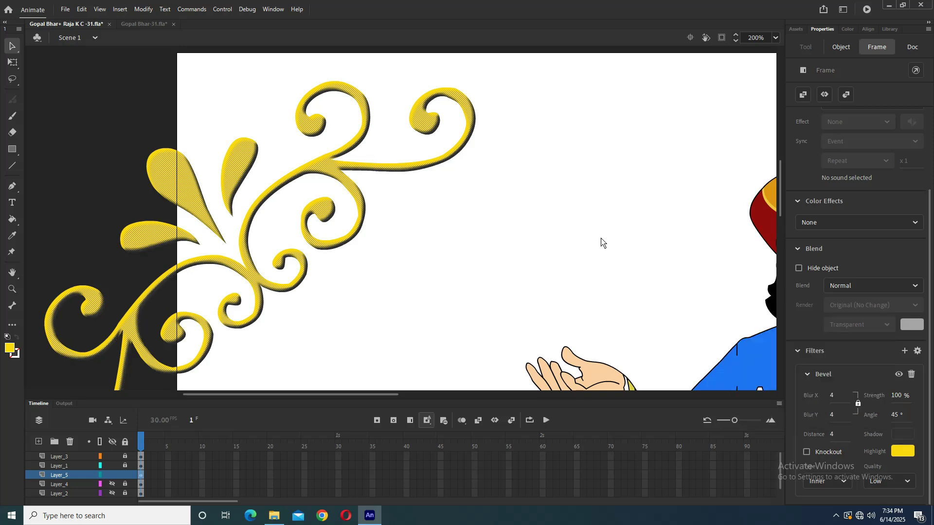
left_click(519, 230)
Move the whole scroll ornament fully onto the white stage beside the king and check its bevel.
key("ctrl+minus")
left_click_drag(485, 118, 169, 329)
left_click_drag(92, 105, 445, 369)
left_click_drag(291, 209, 398, 253)
left_click(497, 237)
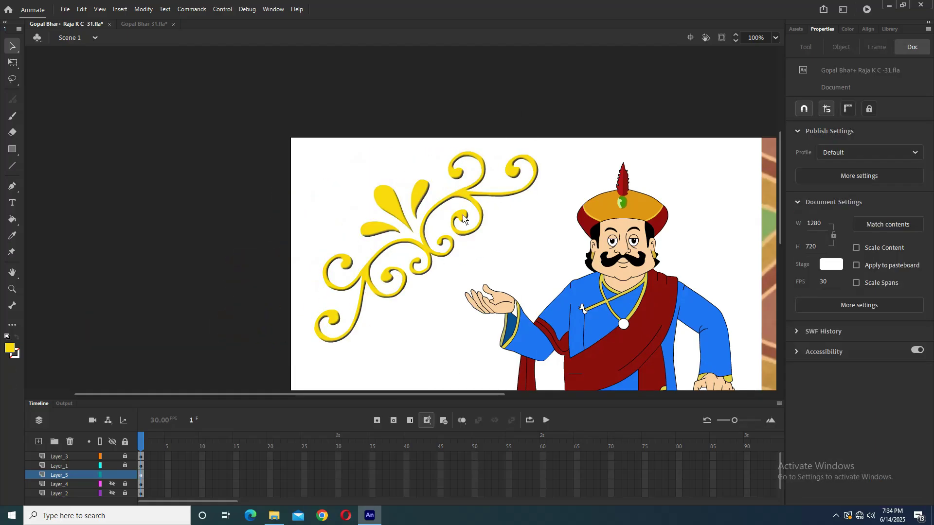
key("ctrl+equal")
key("ctrl+minus")
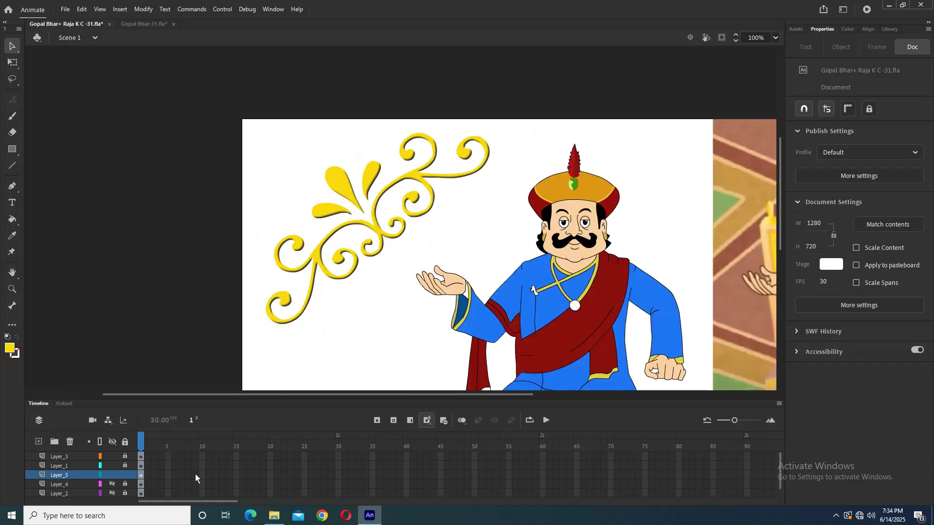
Show Layer_4 again and examine the yellow flower ornament on the reference throne's side panel.
left_click(112, 484)
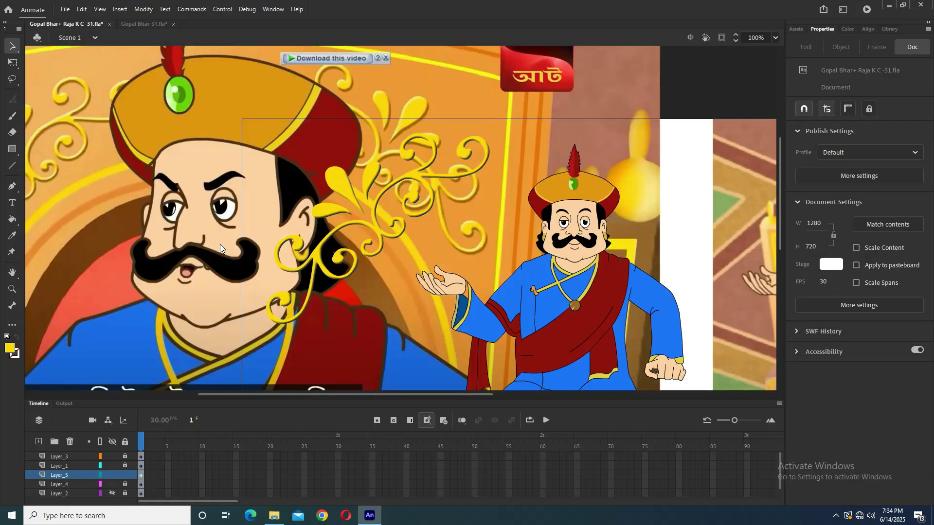
left_click_drag(220, 244, 524, 234)
left_click_drag(196, 284, 329, 261)
left_click(254, 270, "ctrl")
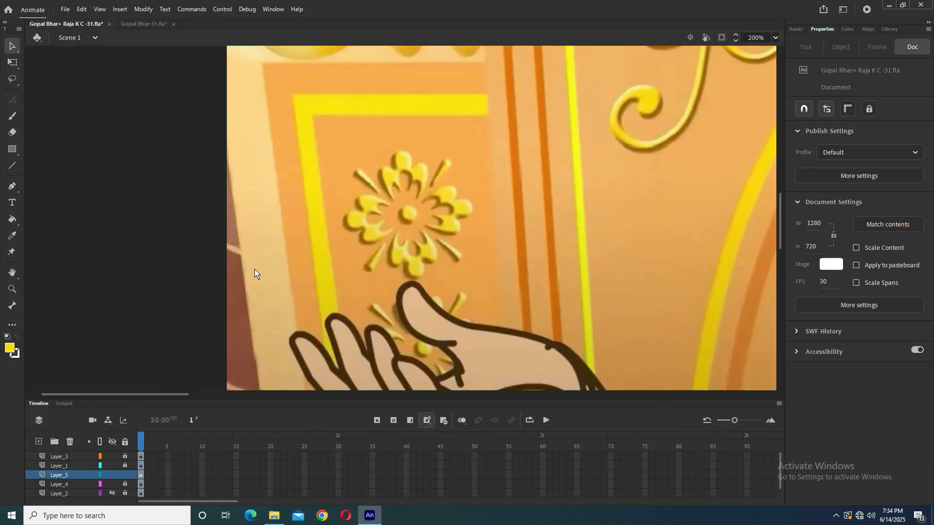
key("ctrl+equal")
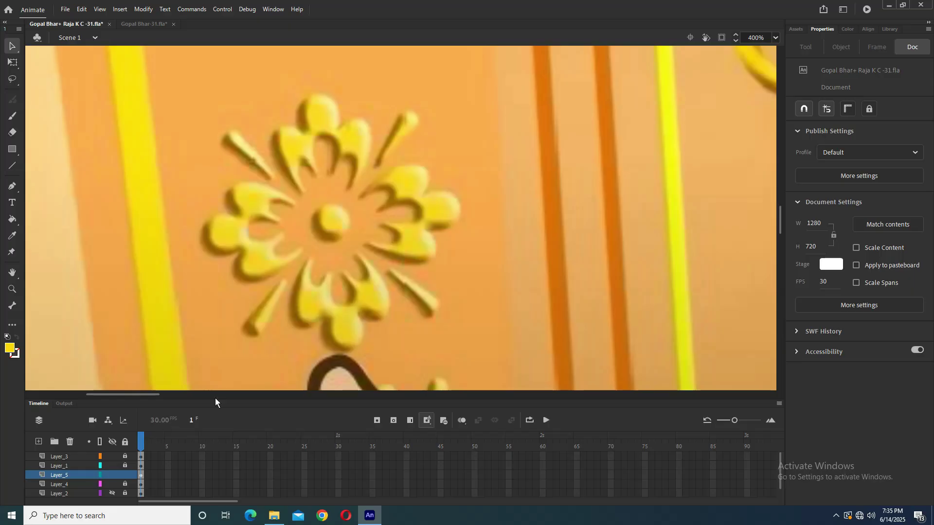
Examine the lower part of the full throne reference and save the document.
key("ctrl+minus")
key("ctrl+minus")
key("ctrl+minus")
key("ctrl+minus")
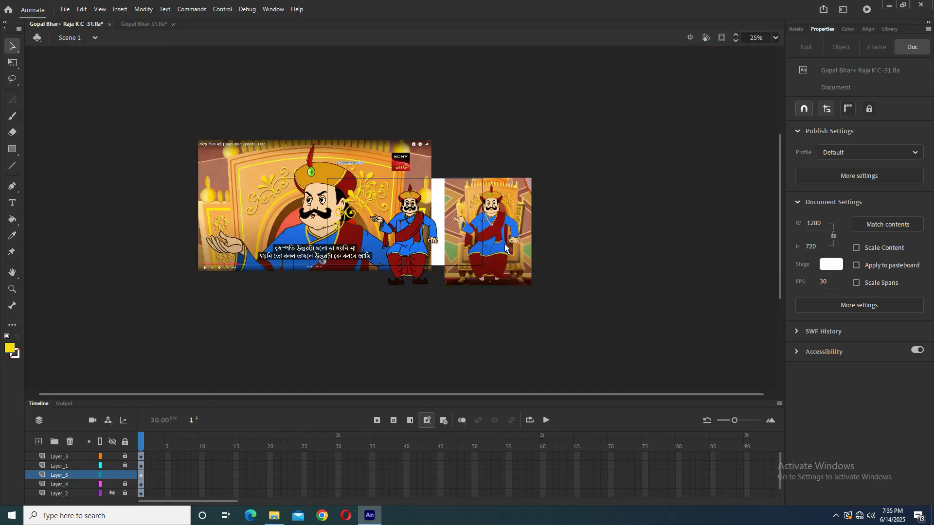
scroll(504, 243, "up", 2)
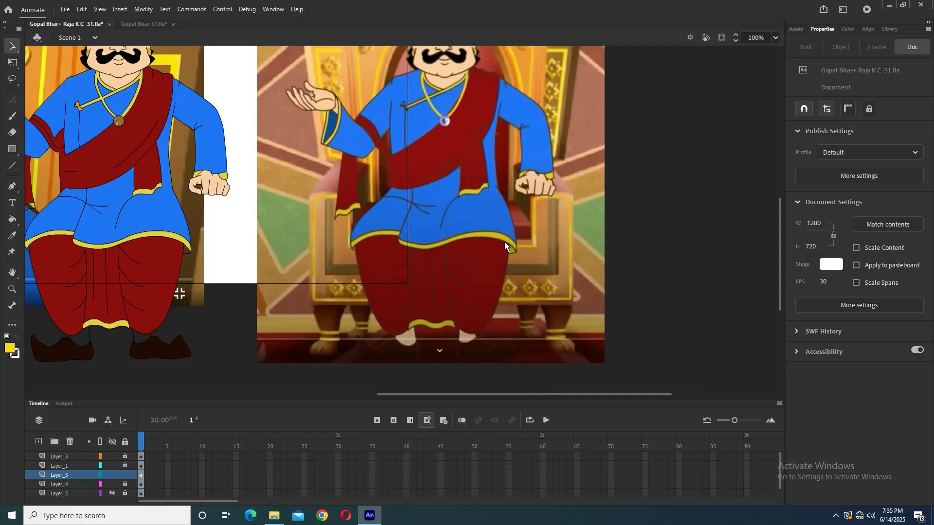
key("ctrl+s")
key("ctrl+minus")
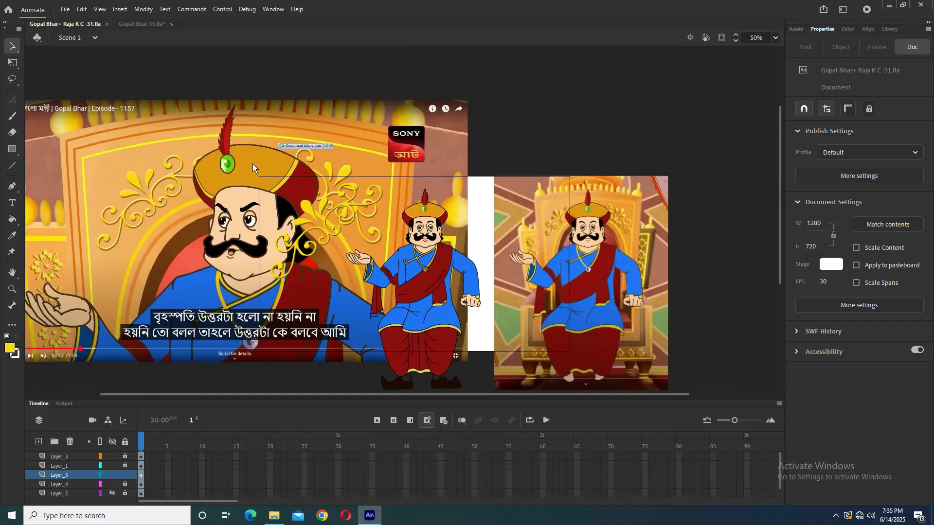
Import the cut-out picture of the king on his throne from the Raja Krishnachandra folder onto the stage.
left_click(68, 9)
mouse_move(153, 153)
left_click(228, 152)
left_click(49, 25)
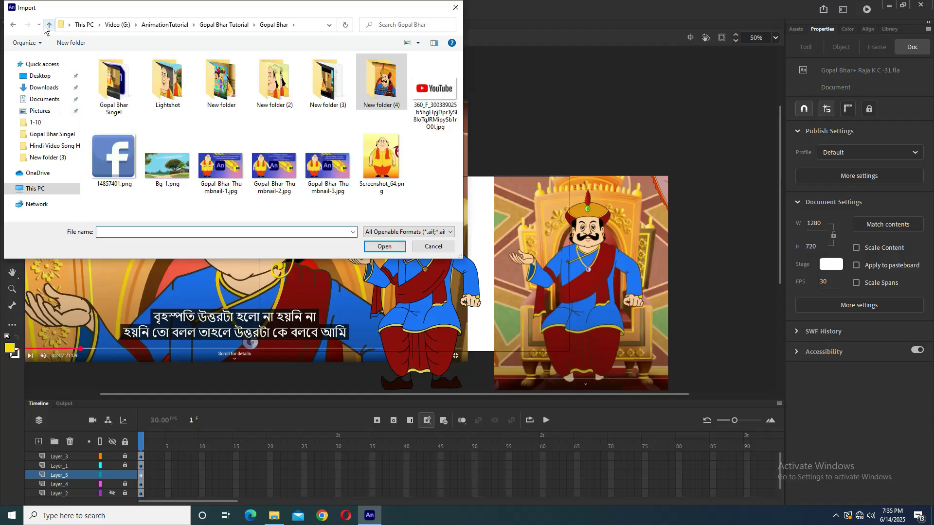
left_click(48, 24)
double_click(220, 92)
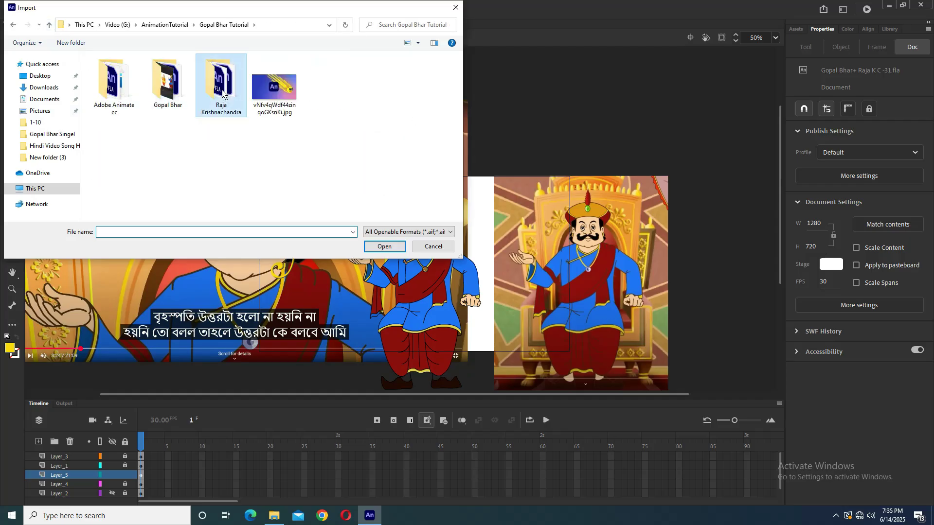
double_click(167, 78)
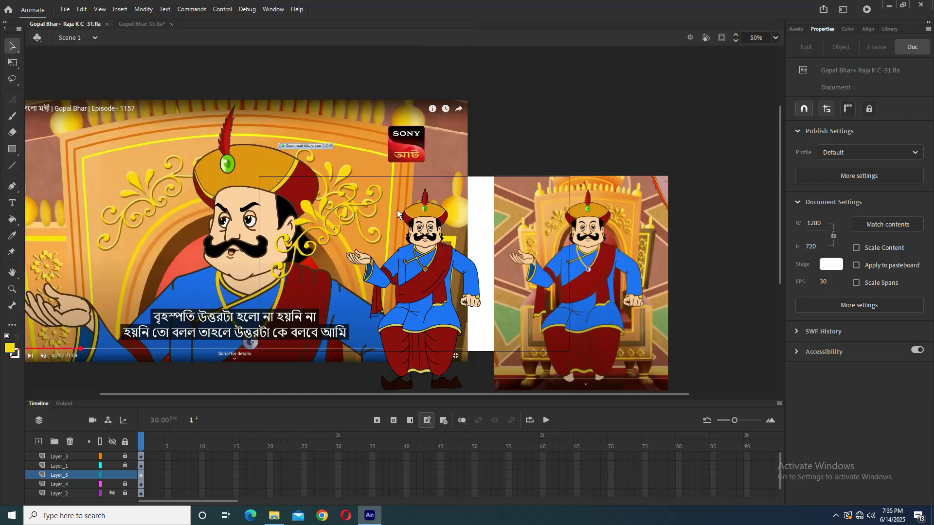
left_click(445, 261)
left_click(495, 282)
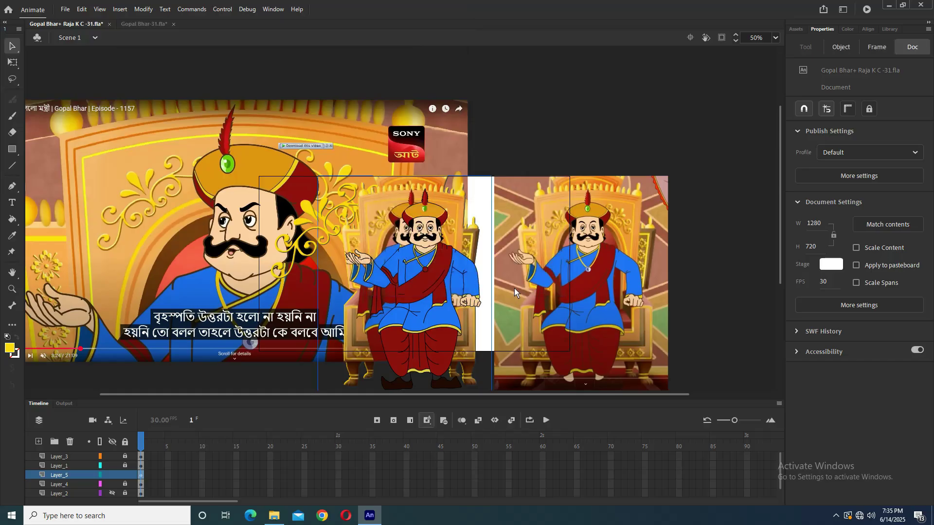
Move Layer_5 to the top of the layer stack and place the imported throne picture over the large reference.
left_click_drag(445, 224, 453, 191)
left_click_drag(65, 475, 67, 452)
left_click_drag(421, 223, 594, 214)
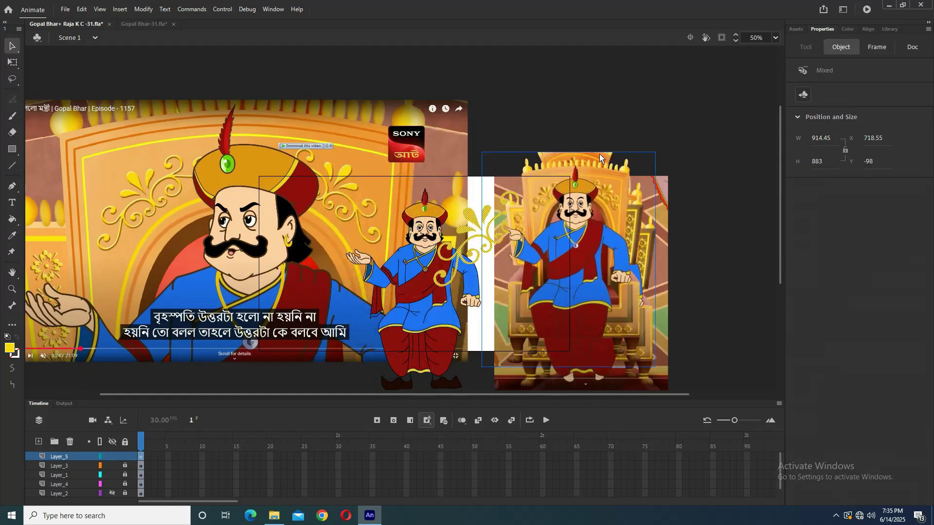
left_click_drag(564, 246, 249, 231)
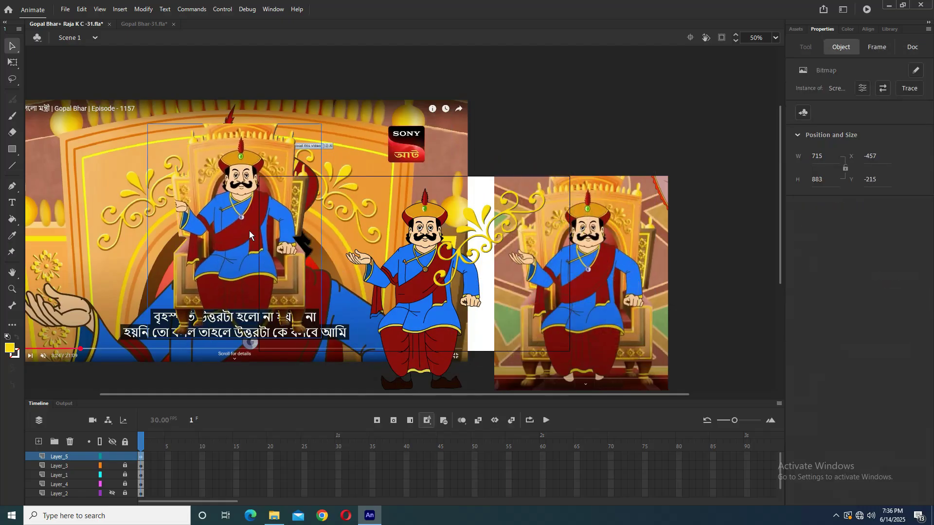
Examine the imported throne picture from its carved feet up to the crested backrest.
key("ctrl+=")
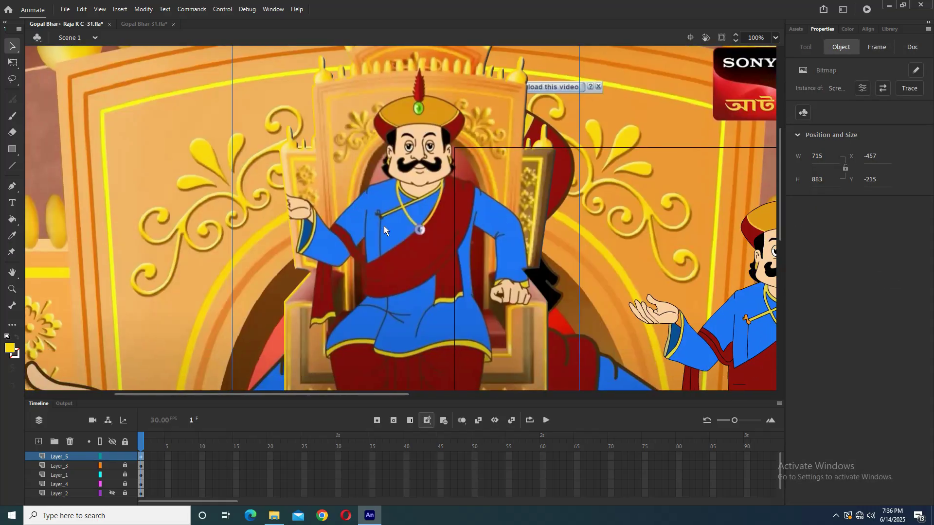
scroll(384, 226, "down", 5)
left_click_drag(489, 268, 601, 249)
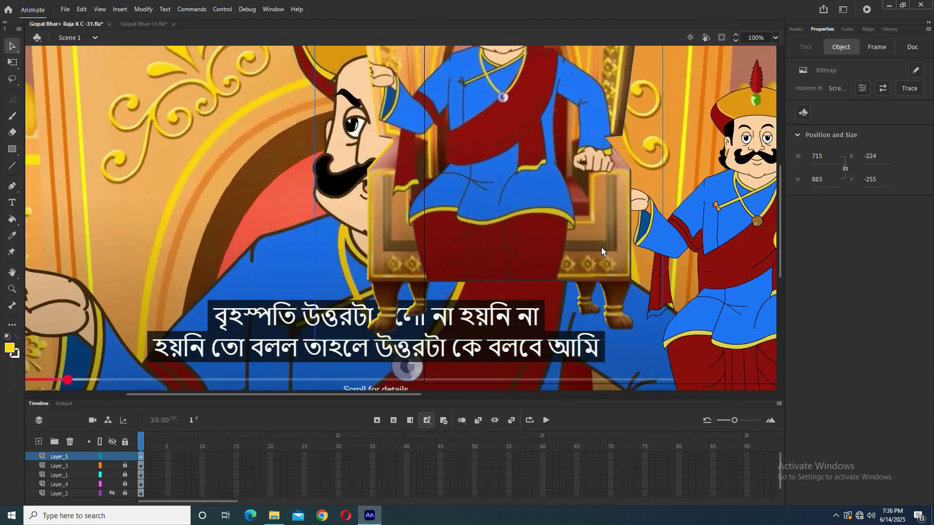
scroll(548, 265, "up", 5)
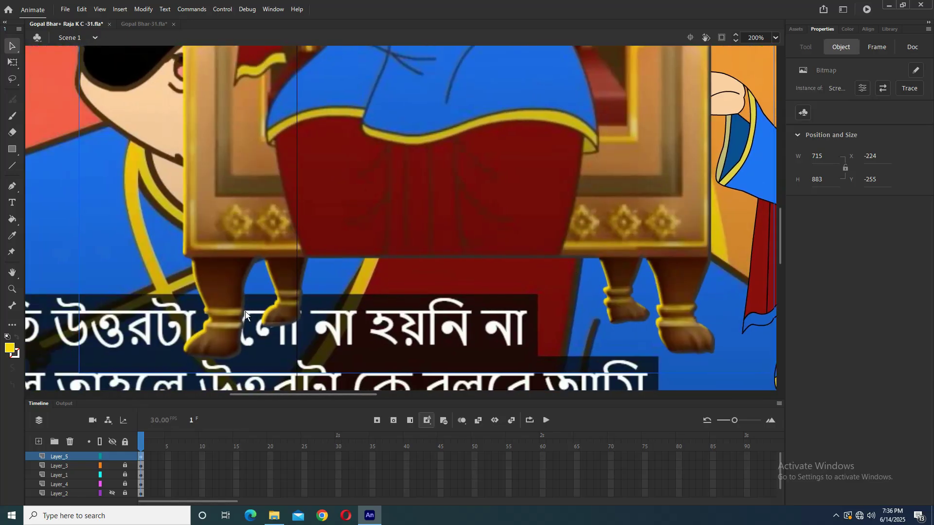
scroll(399, 264, "up", 10)
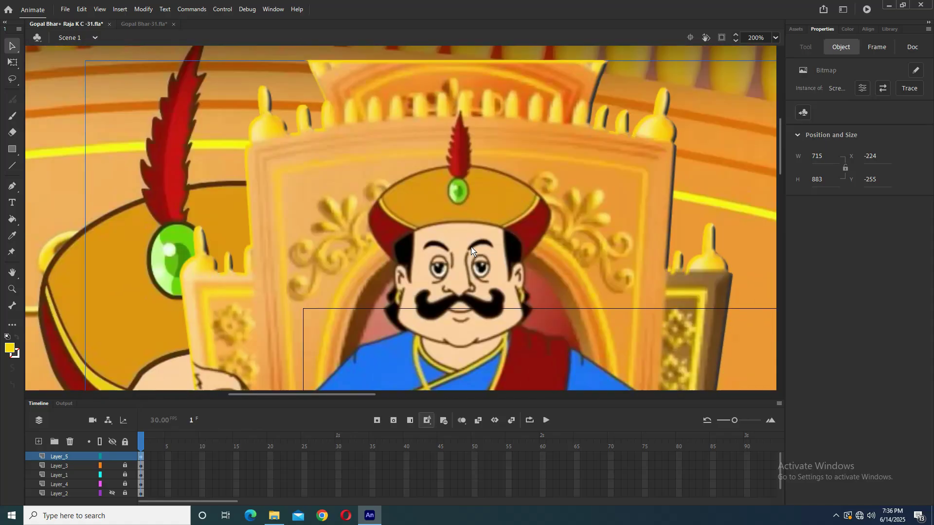
scroll(471, 249, "up", 4)
scroll(461, 257, "down", 3)
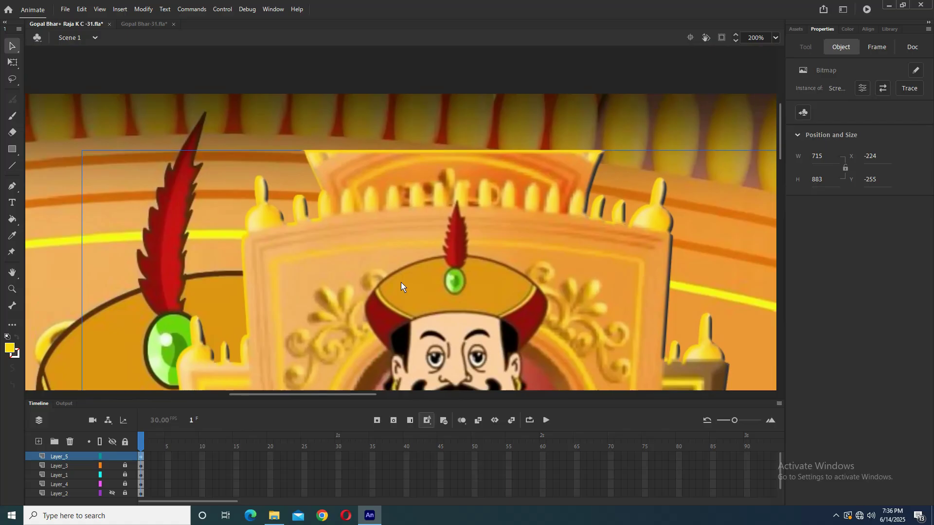
Examine the carved front foot of the imported throne up close with the Line tool ready.
scroll(417, 305, "down", 6)
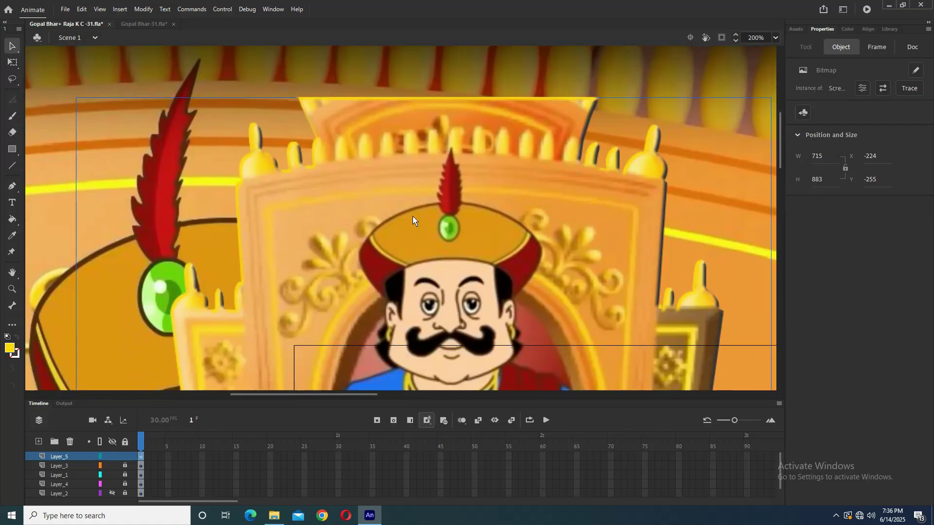
scroll(349, 252, "down", 8)
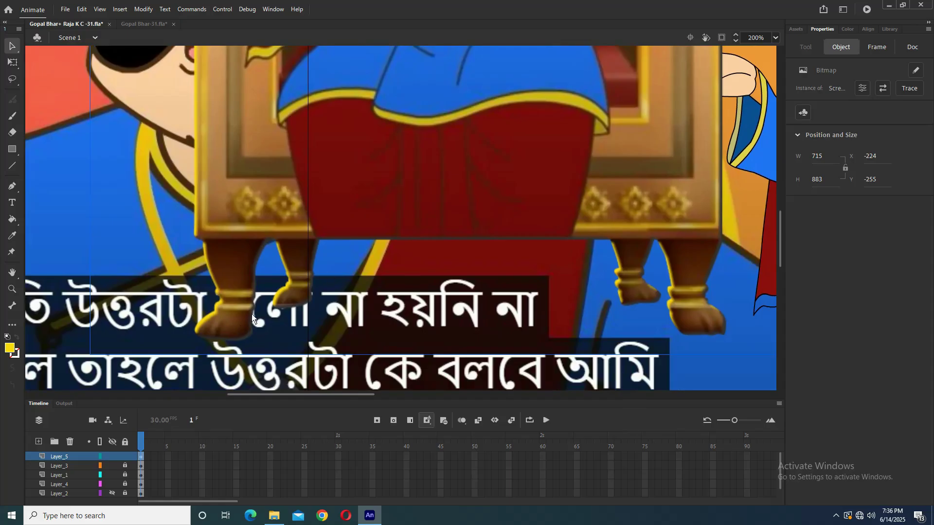
scroll(241, 322, "up", 4)
left_click_drag(401, 254, 295, 276)
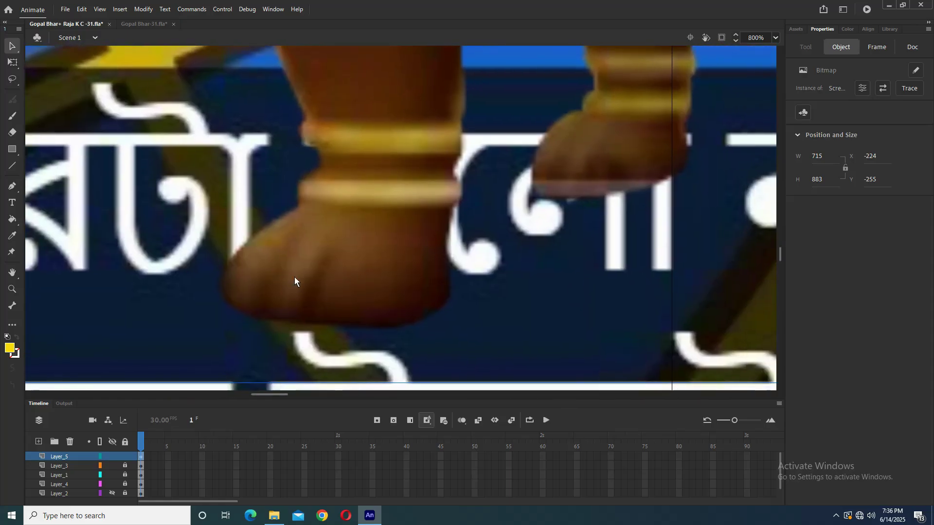
left_click(12, 165)
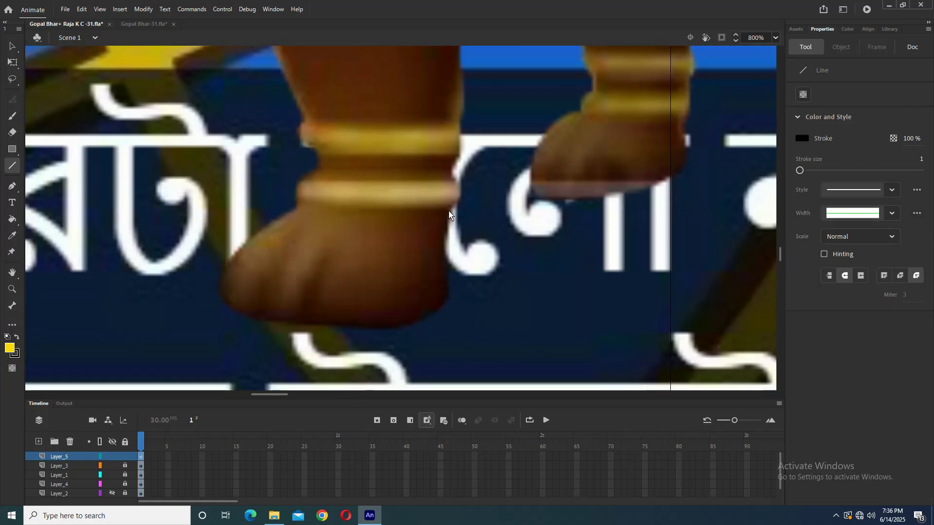
key("ctrl+minus")
key("ctrl+minus")
key("ctrl+minus")
key("ctrl+minus")
key("ctrl+minus")
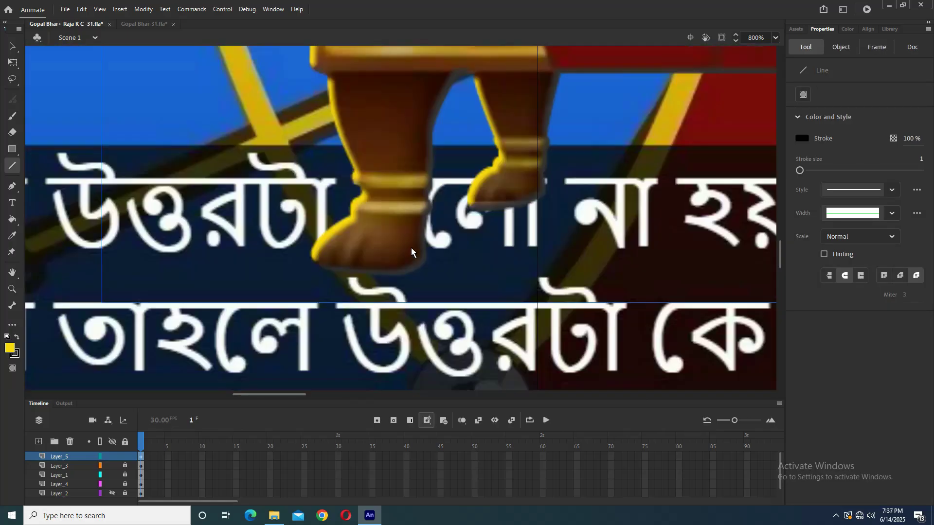
key("ctrl+equal")
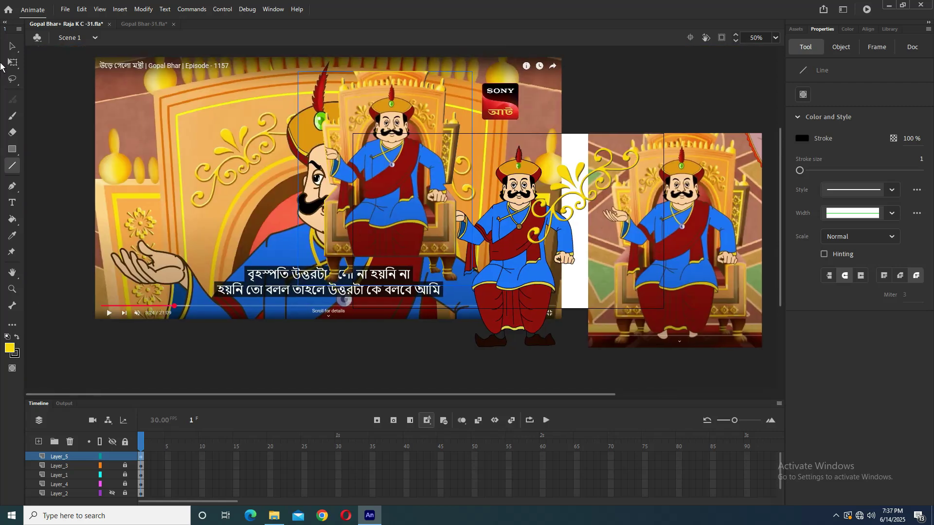
Delete the imported throne picture from Layer_5.
left_click(12, 46)
left_click_drag(417, 129, 244, 131)
key("Delete")
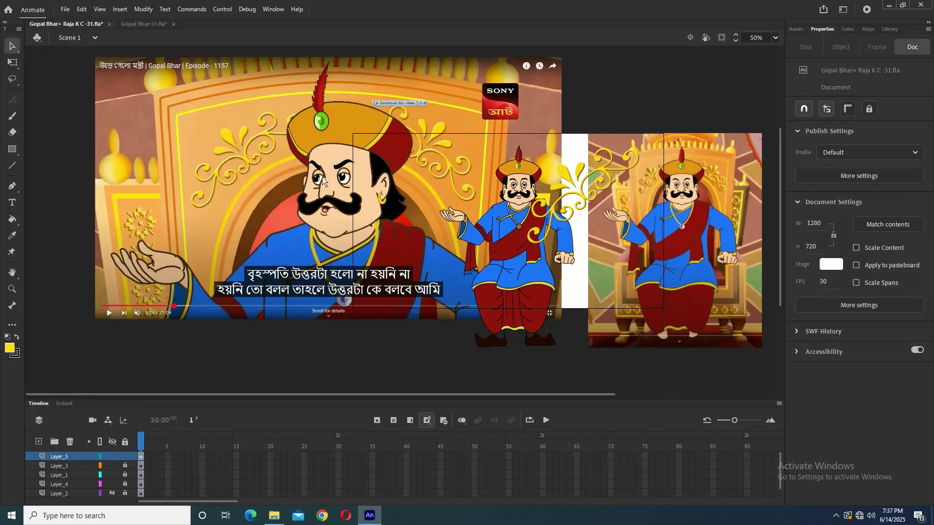
Make Layer_2 and Layer_4 visible and go to the first frame of Layer_5.
left_click(112, 492)
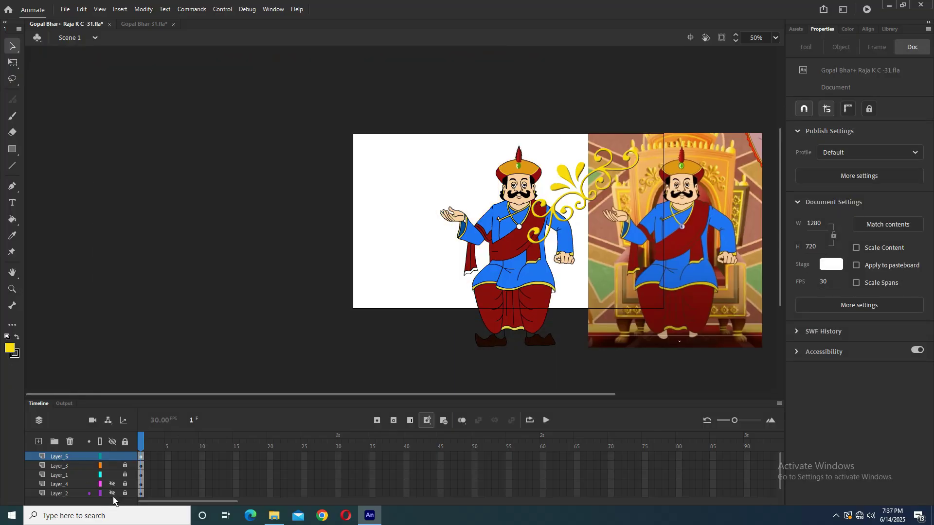
left_click(111, 485)
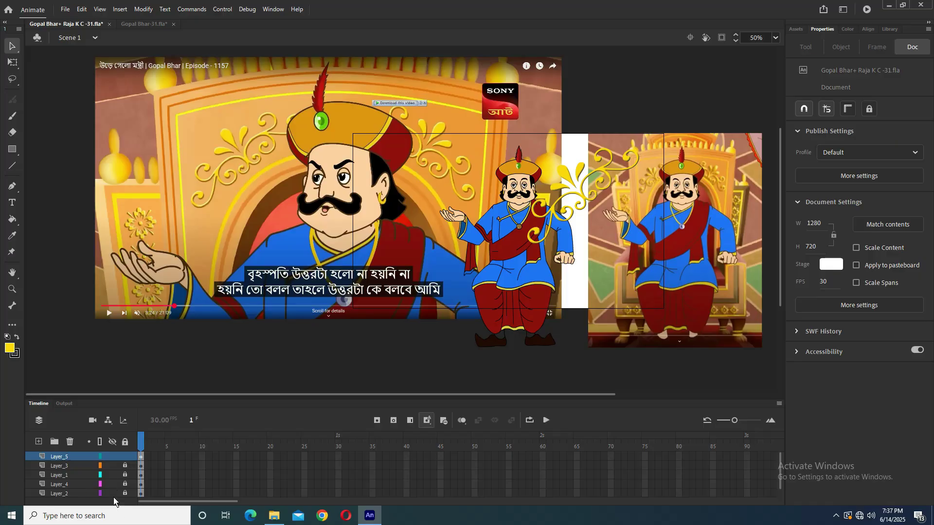
left_click(140, 456)
left_click(240, 211)
Trace the outer left lobe of the lowest petal on the side panel's yellow flower with the Pen tool.
scroll(148, 253, "up", 6)
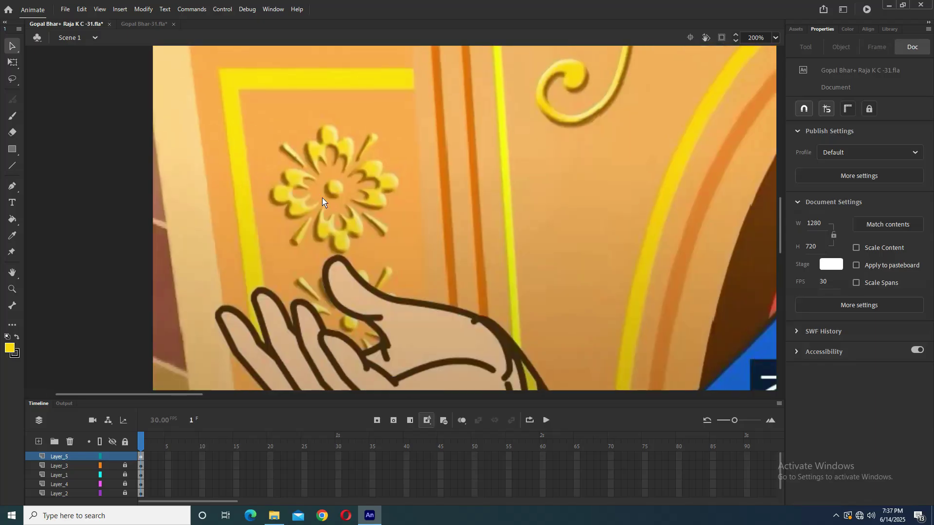
scroll(242, 236, "right", 2)
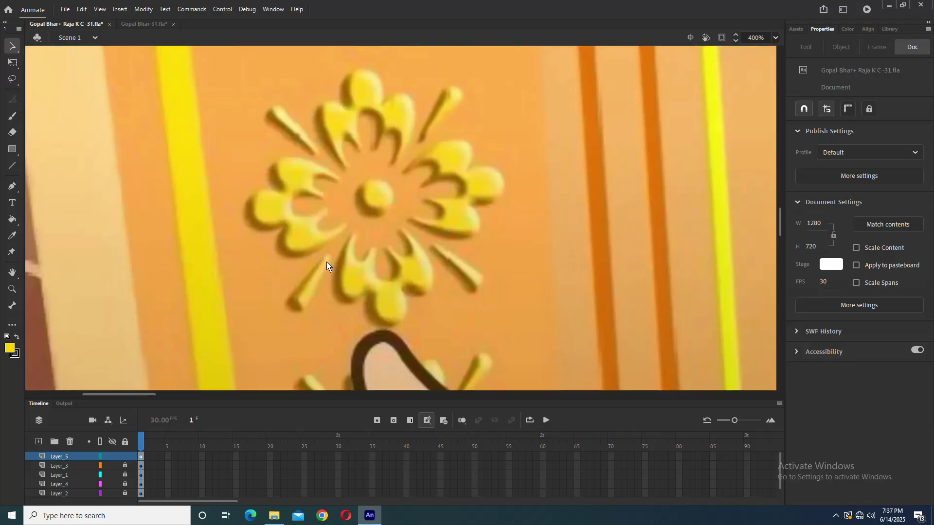
key("p")
scroll(367, 270, "up", 2)
left_click(372, 166)
left_click_drag(349, 258, 352, 322)
mouse_move(405, 277)
left_mouse_down()
mouse_move(423, 258)
mouse_move(413, 265)
left_mouse_up()
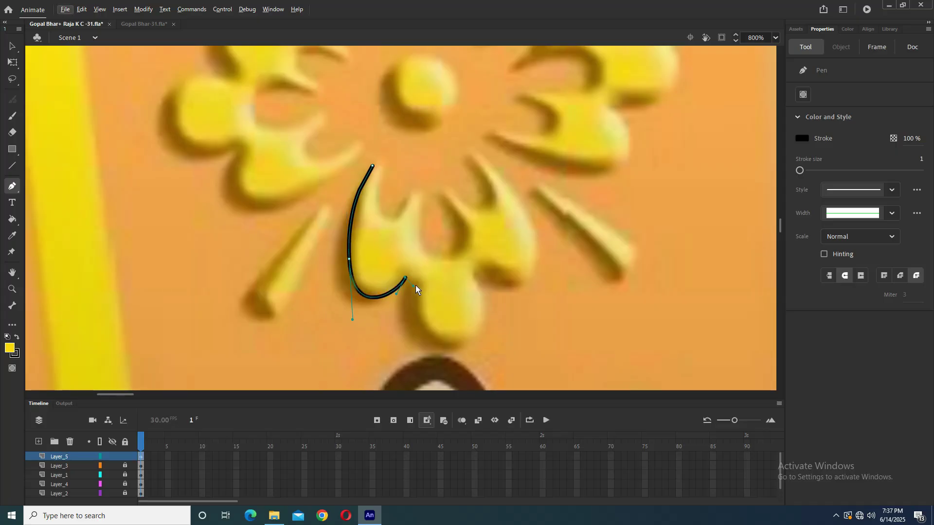
Continue the petal outline around its round bottom lobe and the outer edge of its right lobe.
left_click_drag(413, 300, 414, 301)
left_click_drag(434, 338, 445, 346)
left_click_drag(480, 320, 483, 293)
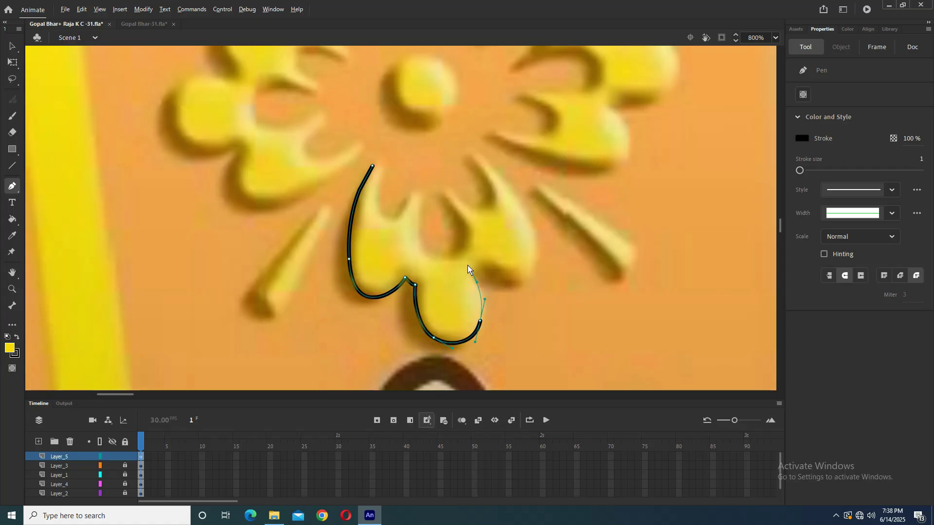
left_click_drag(479, 267, 479, 266)
left_click(479, 265)
left_click_drag(519, 288, 520, 291)
left_click_drag(537, 239, 530, 200)
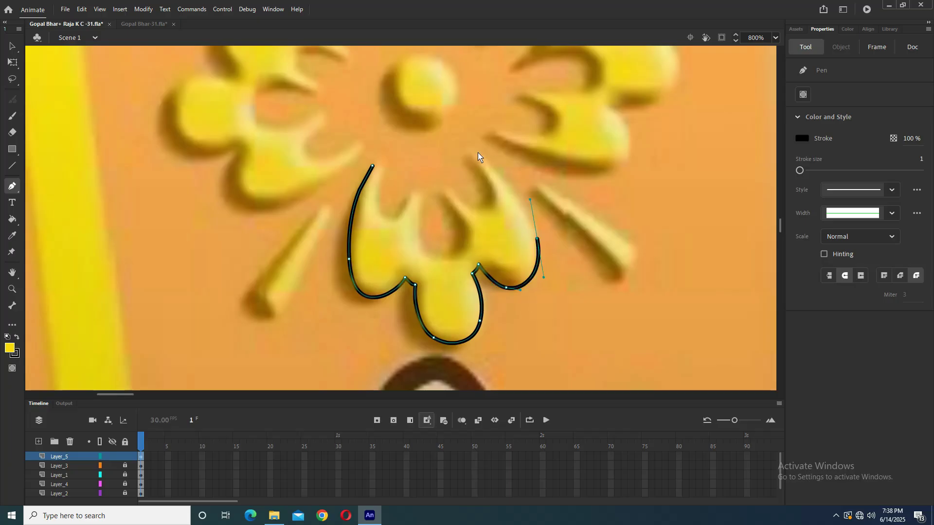
Trace the petal's upper tips and inner notches and close the outline at its starting point.
left_click_drag(480, 154, 470, 144)
left_click_drag(475, 166, 474, 165)
left_click_drag(486, 202, 462, 204)
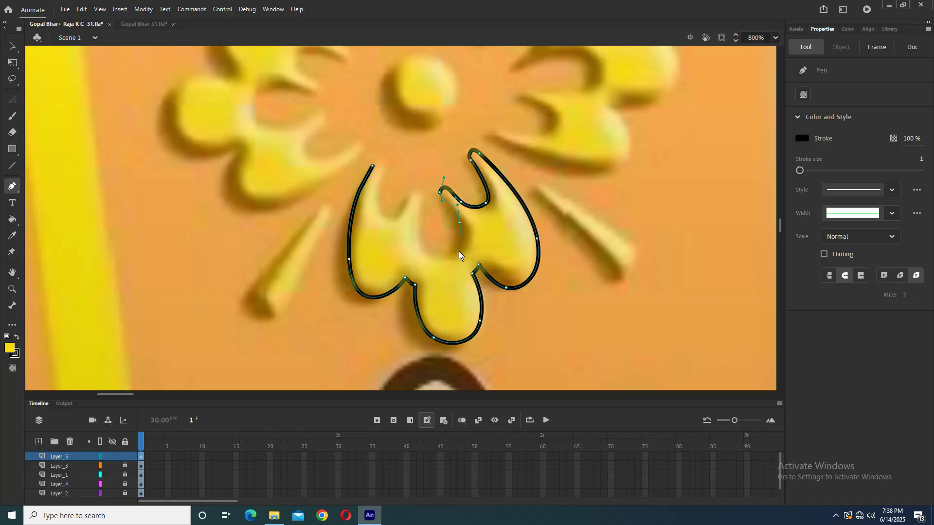
left_click(453, 252)
left_click_drag(425, 247, 383, 165)
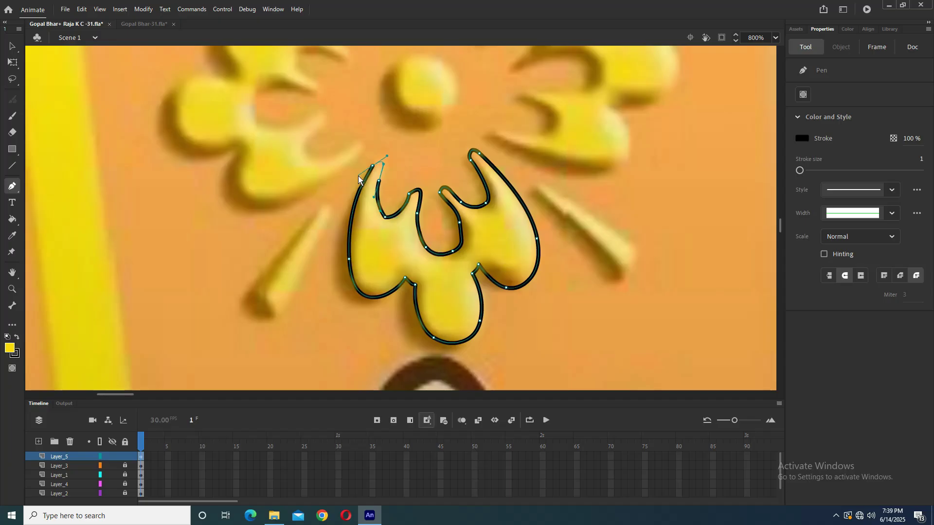
left_click(373, 166)
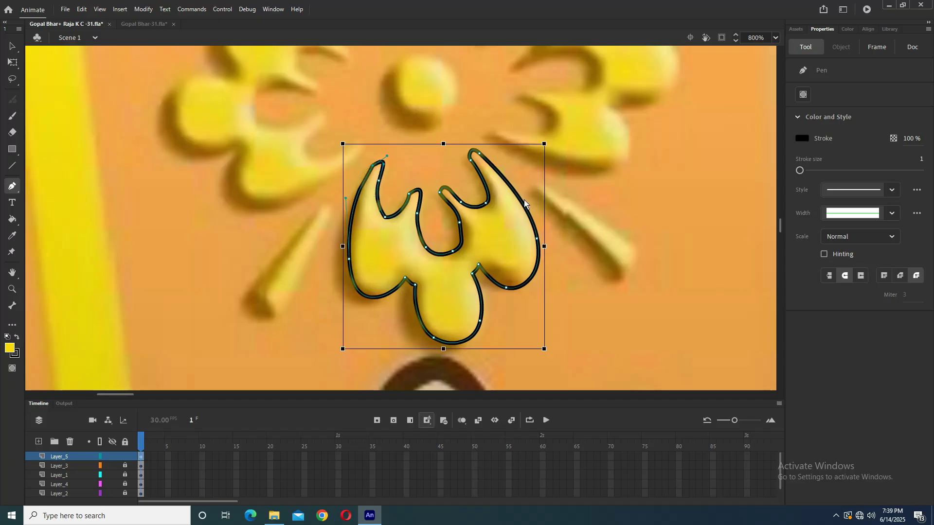
Fill the traced petal with yellow and check its bevel with Layer_4 hidden and shown again.
key("ctrl+minus")
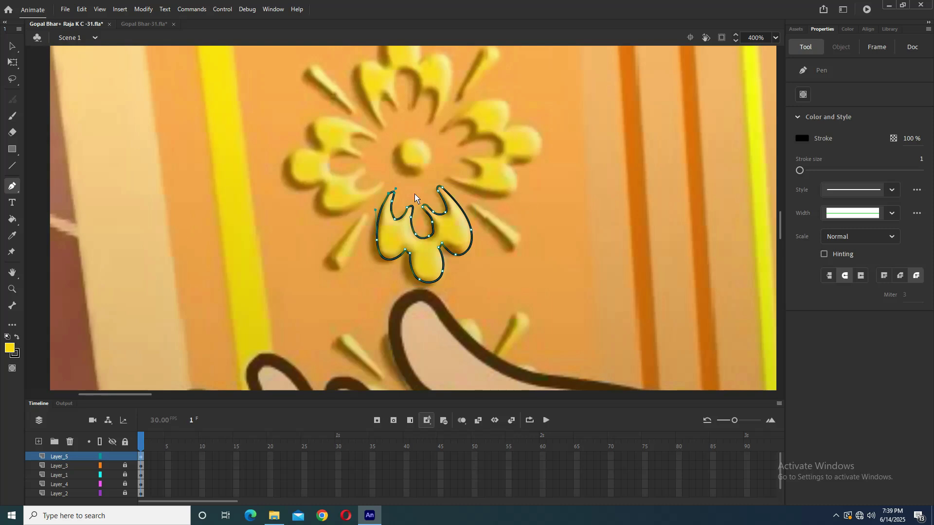
left_click(13, 219)
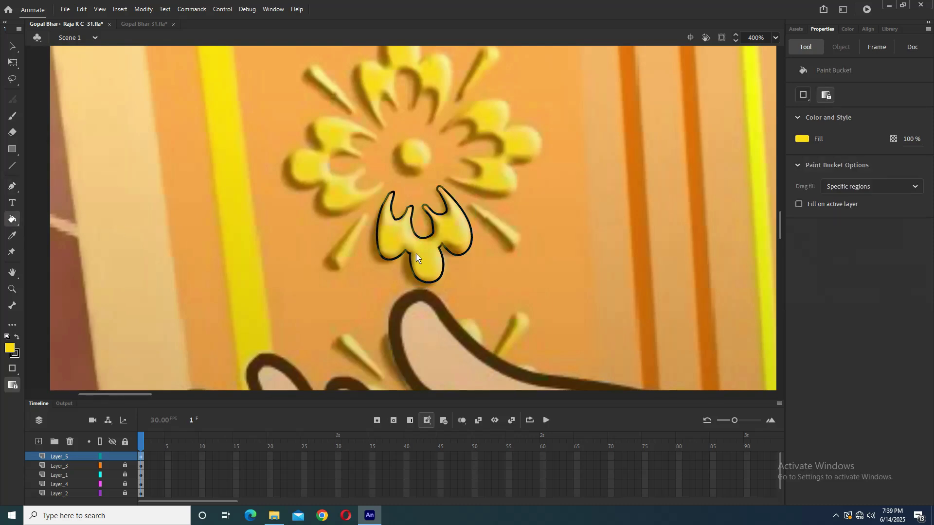
left_click(420, 276)
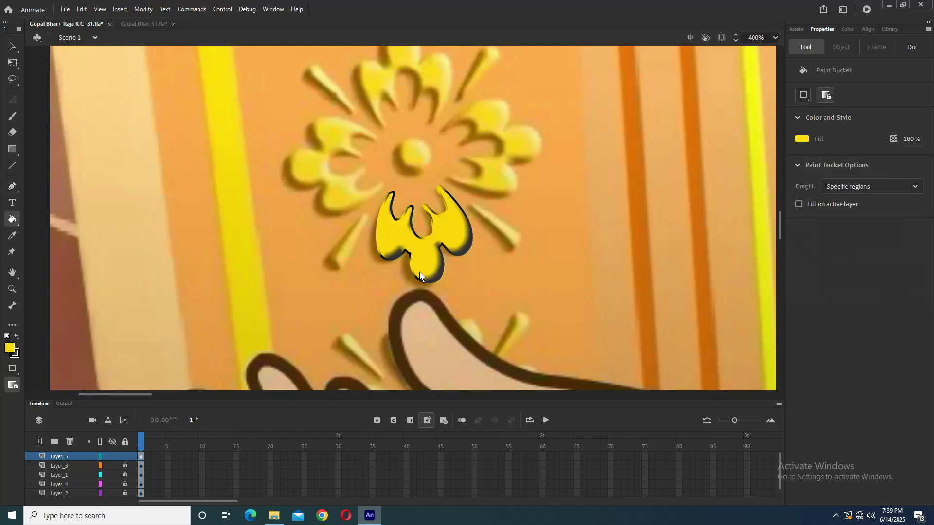
left_click(12, 46)
left_click(110, 484)
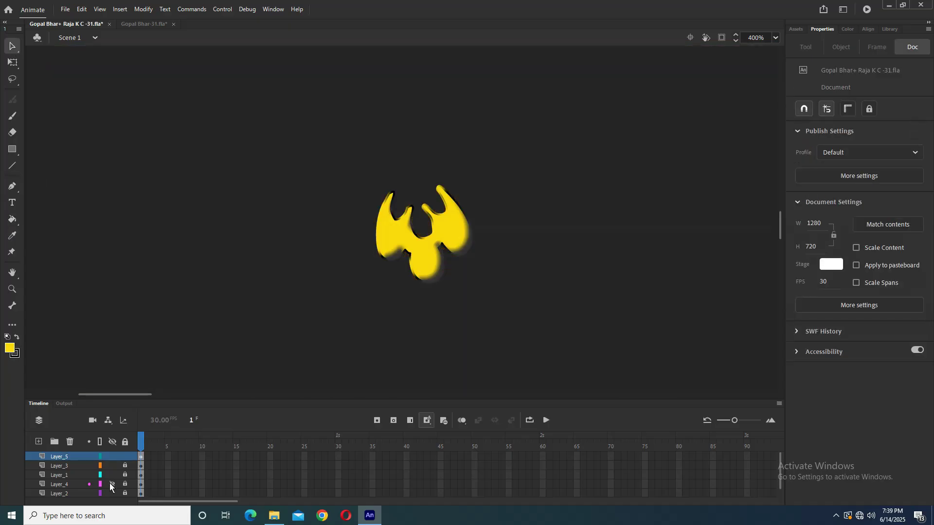
left_click(111, 483)
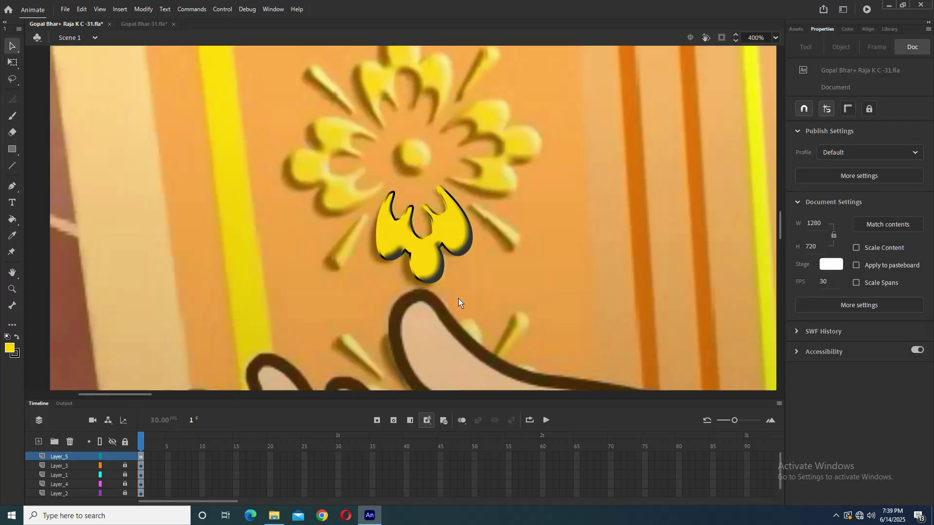
Remove the black outline from the traced lower petal by setting its stroke to no color.
left_click(141, 457)
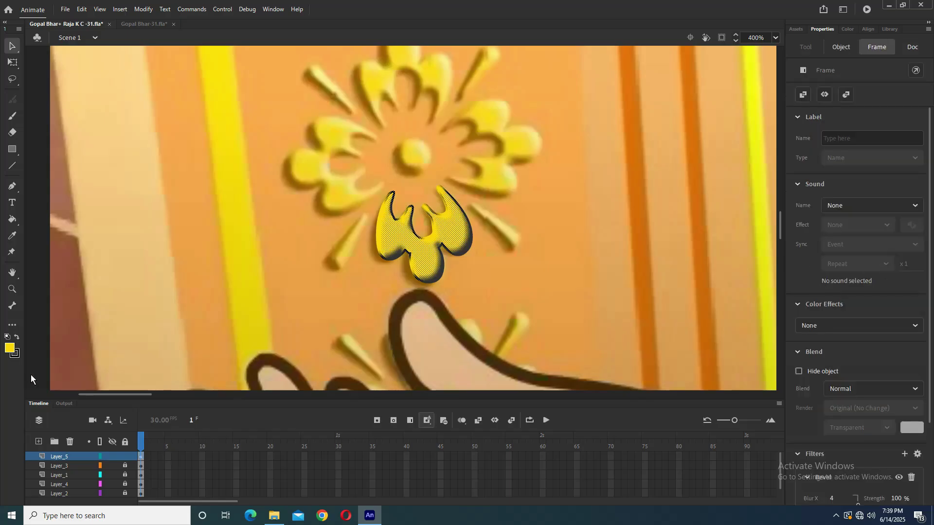
left_click(14, 353)
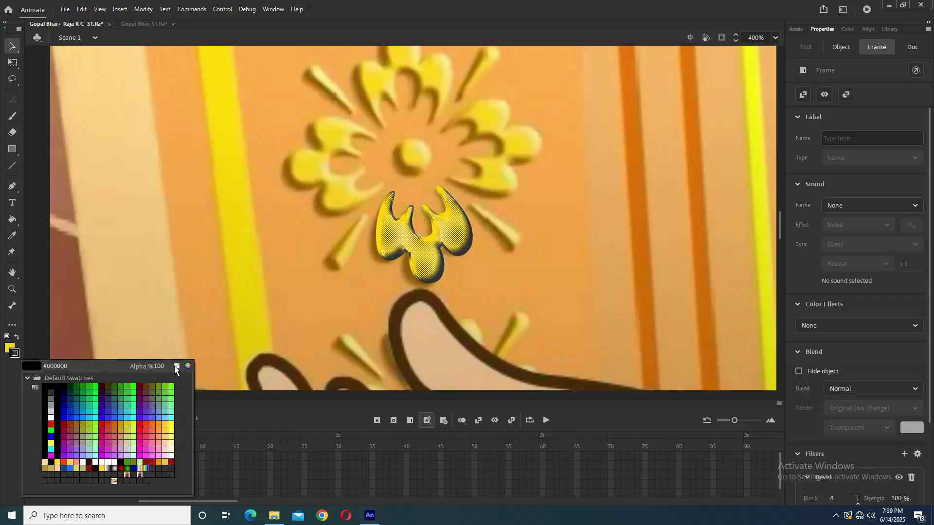
left_click(179, 370)
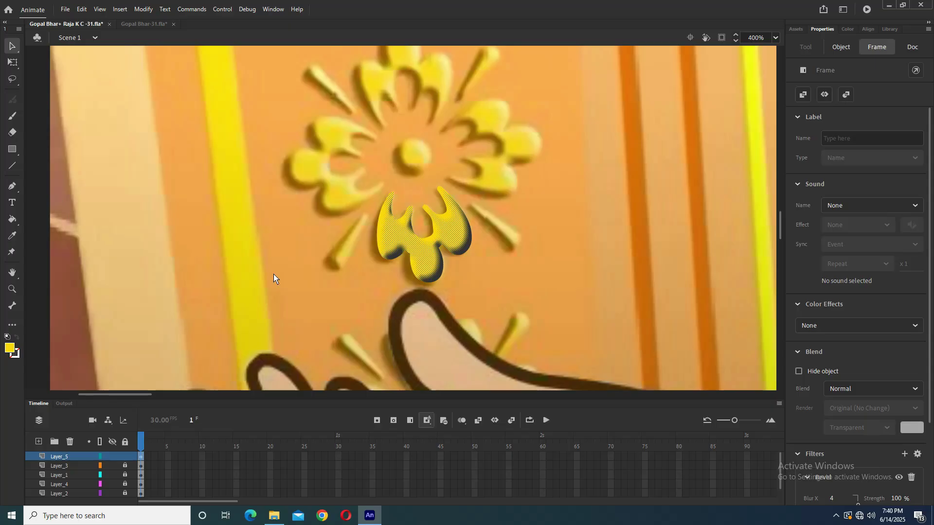
Duplicate the yellow petal upward so the copy sits near the flower's upper petal.
left_click_drag(354, 174, 506, 303)
left_click_drag(428, 258, 410, 131)
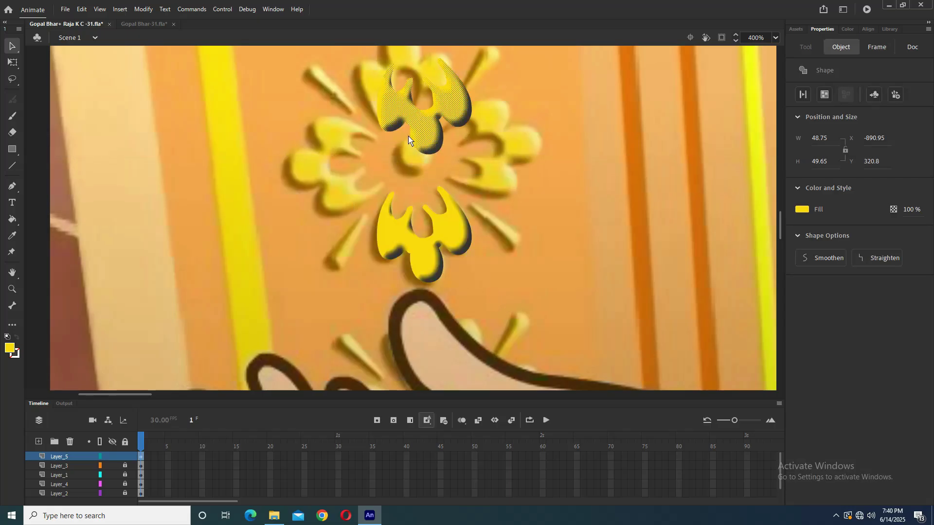
scroll(412, 155, "up", 3)
Try flipping the petal copy horizontally and undo the flip.
right_click(420, 219)
mouse_move(539, 391)
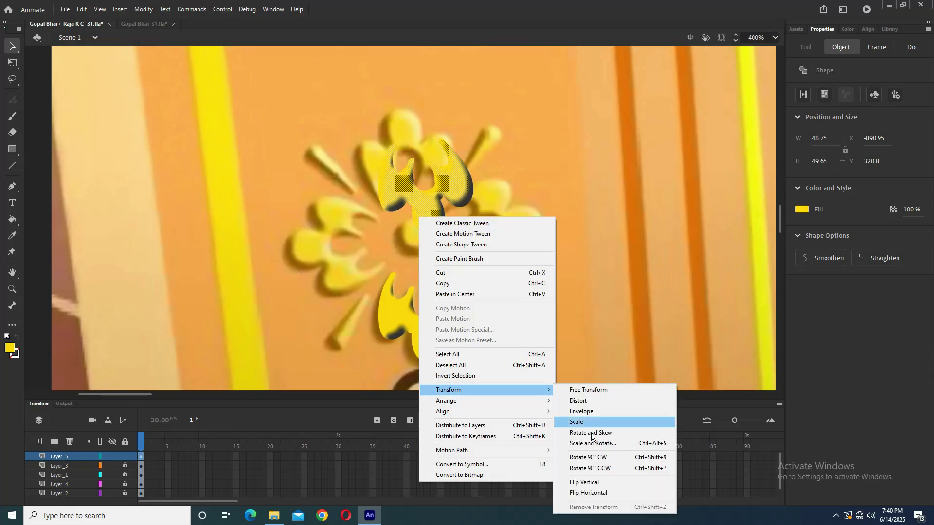
left_click(590, 495)
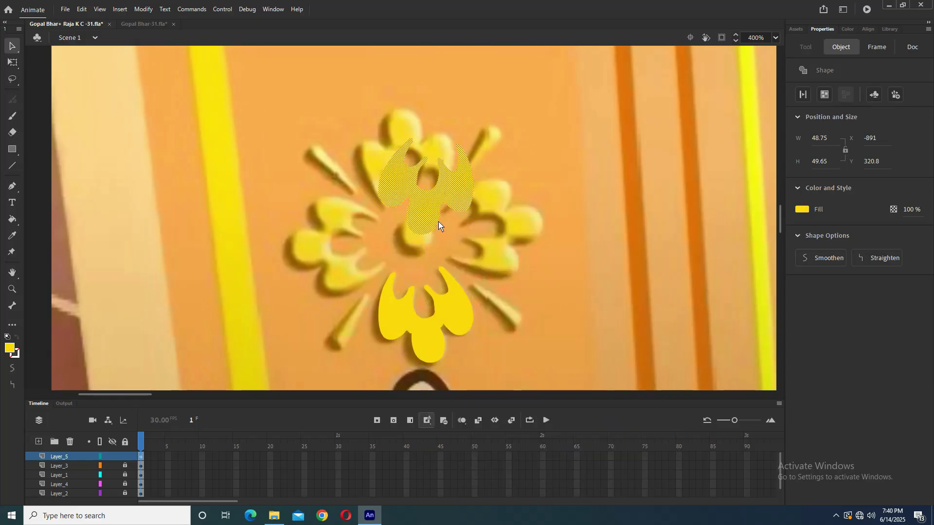
left_click(579, 188)
key("ctrl+z")
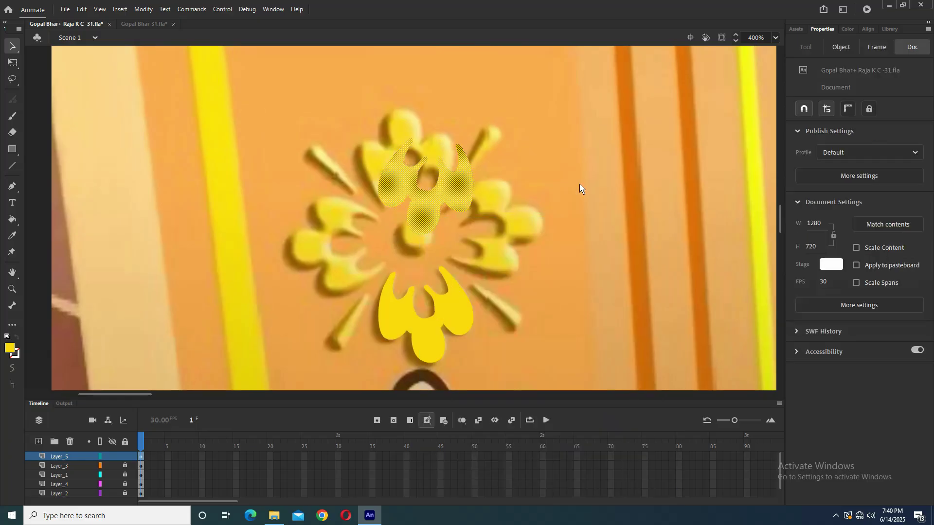
key("ctrl+z")
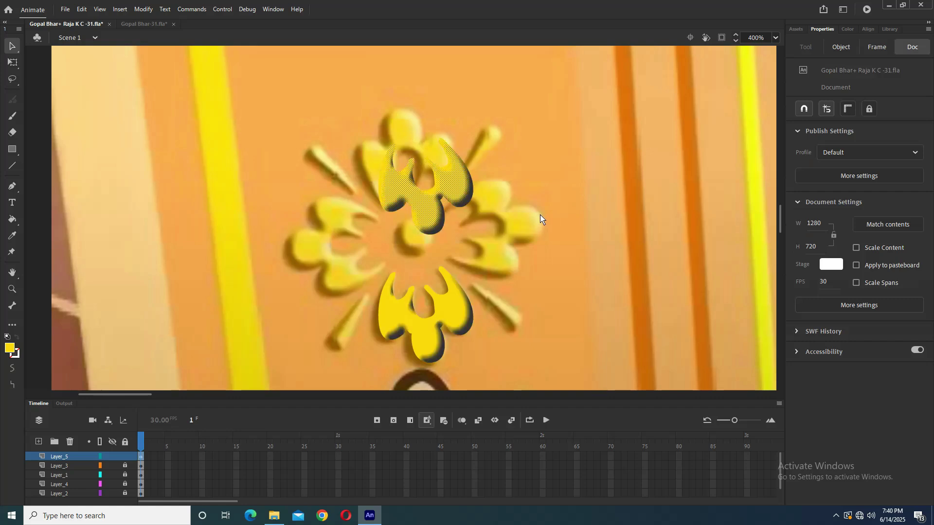
Flip the upper petal copy horizontally.
left_click_drag(323, 129, 506, 252)
right_click(454, 189)
mouse_move(563, 363)
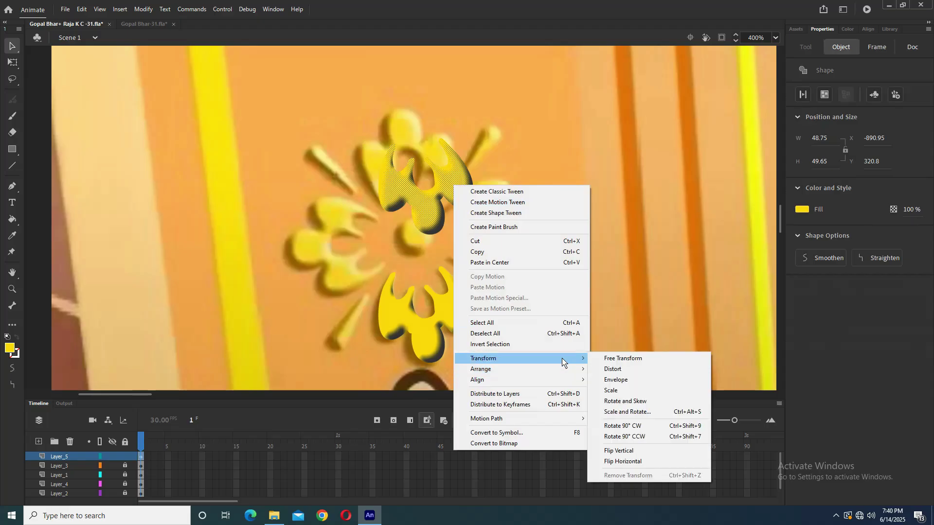
left_click(617, 461)
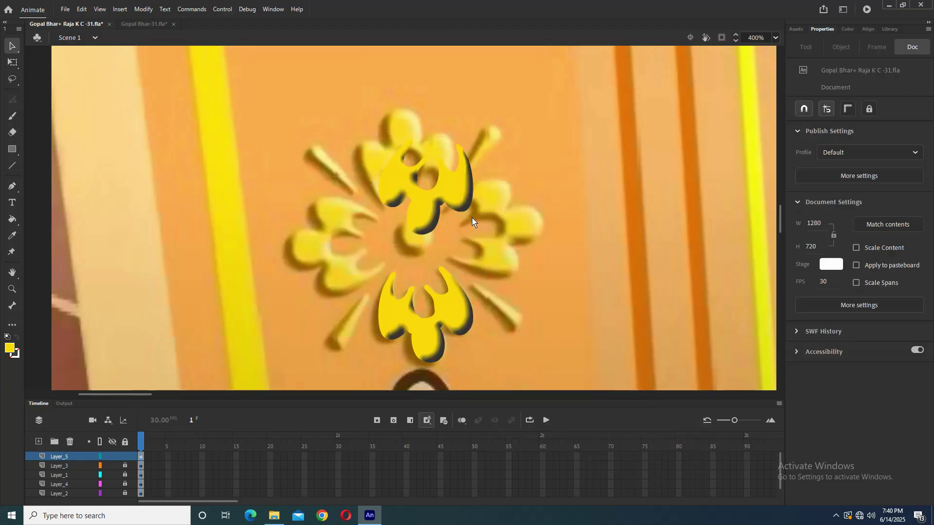
Rotate the flipped petal copy upside down and align it over the reference flower's upper petal.
left_click_drag(338, 121, 503, 246)
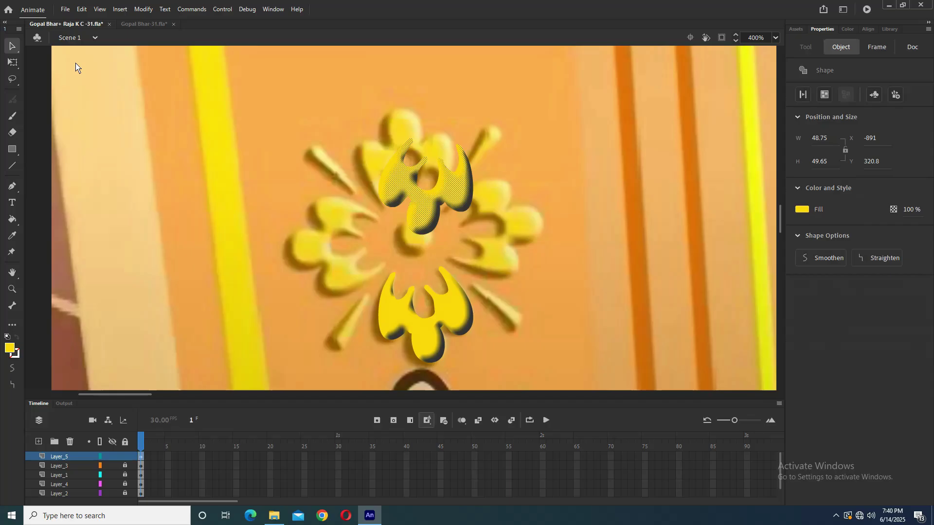
key("q")
left_click_drag(372, 241, 374, 262)
left_click_drag(452, 191, 434, 162)
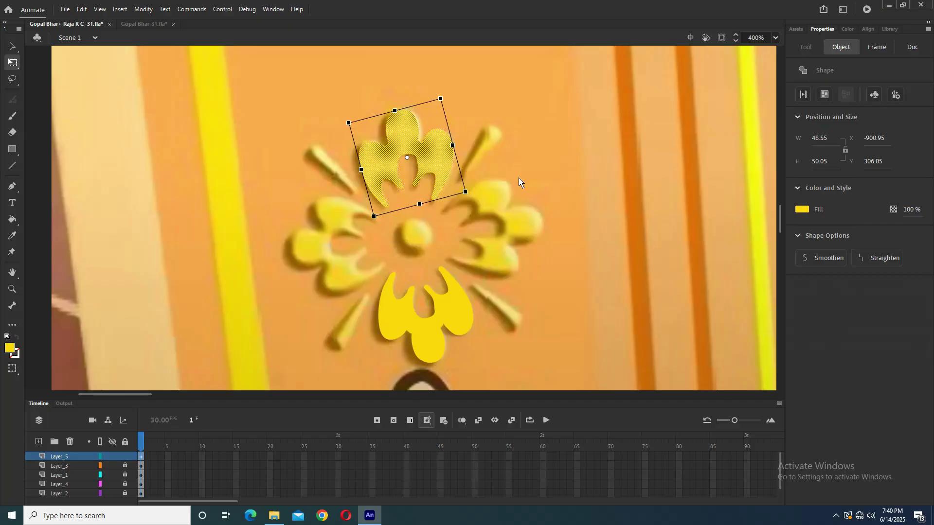
key("Right")
key("Right")
key("Right")
key("Up")
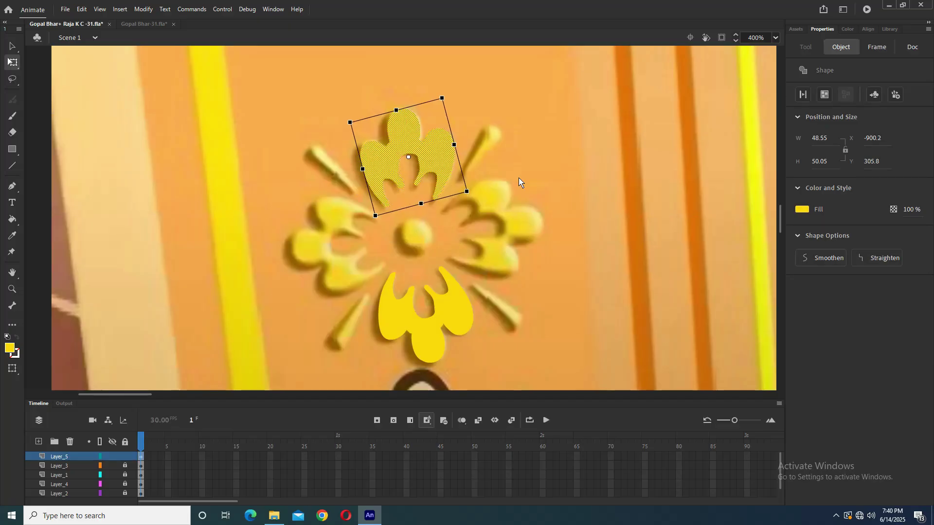
left_click(521, 160)
Duplicate the upper and lower petals together, rotate the pair 90 degrees and fit it over the left and right reference petals.
left_click_drag(267, 92, 563, 380)
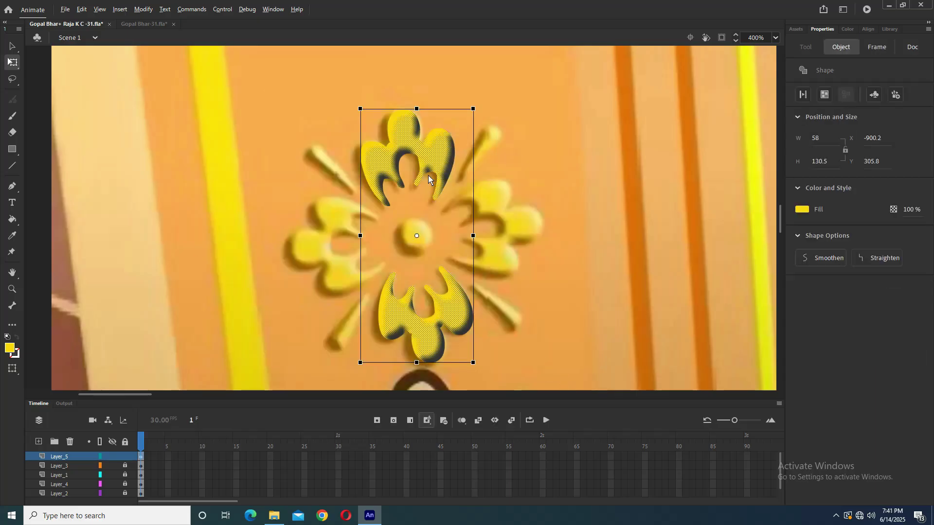
left_click_drag(435, 163, 534, 163)
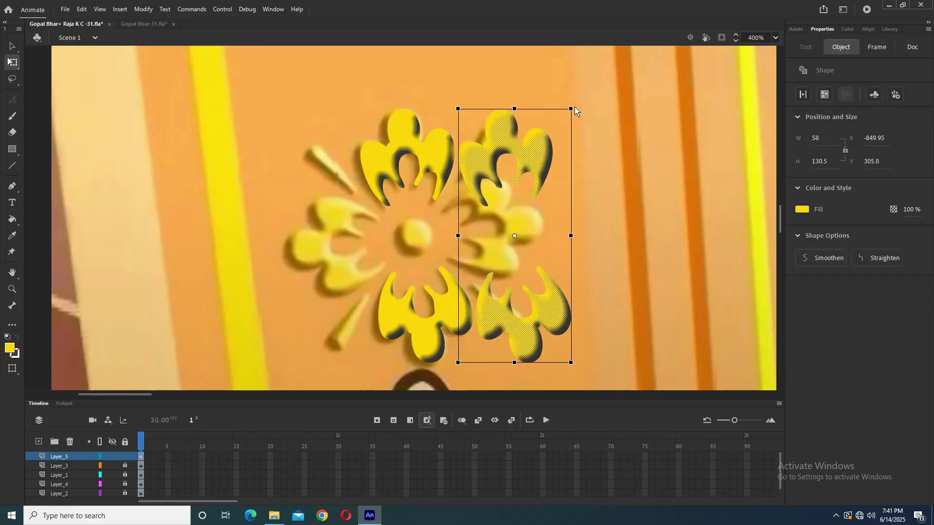
left_click_drag(469, 104, 518, 231)
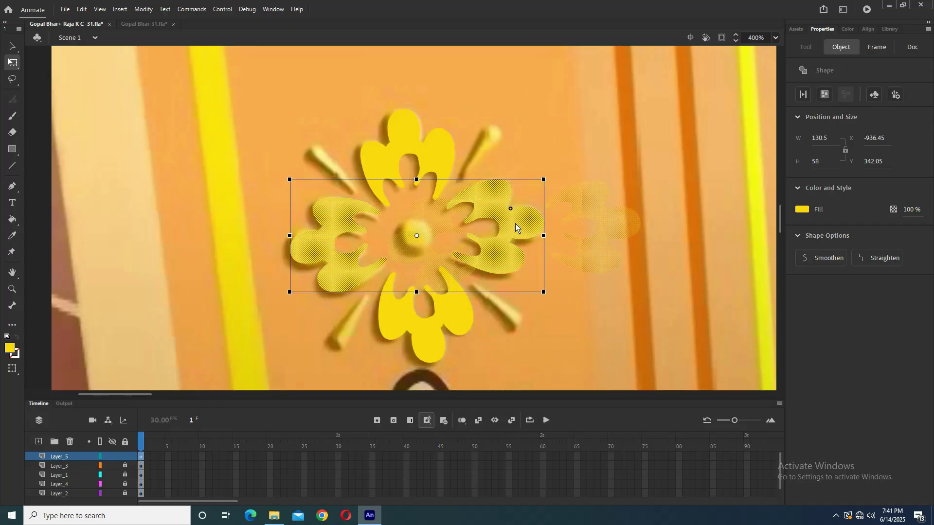
left_click(611, 253)
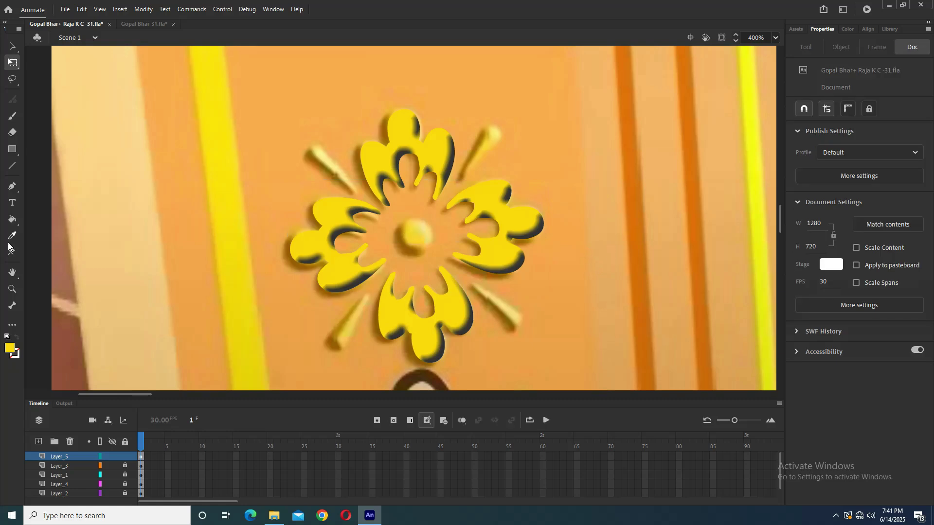
Trace the tapered spoke at the flower's lower left as a closed Pen outline with rounded ends and refine its wide end.
left_click(12, 186)
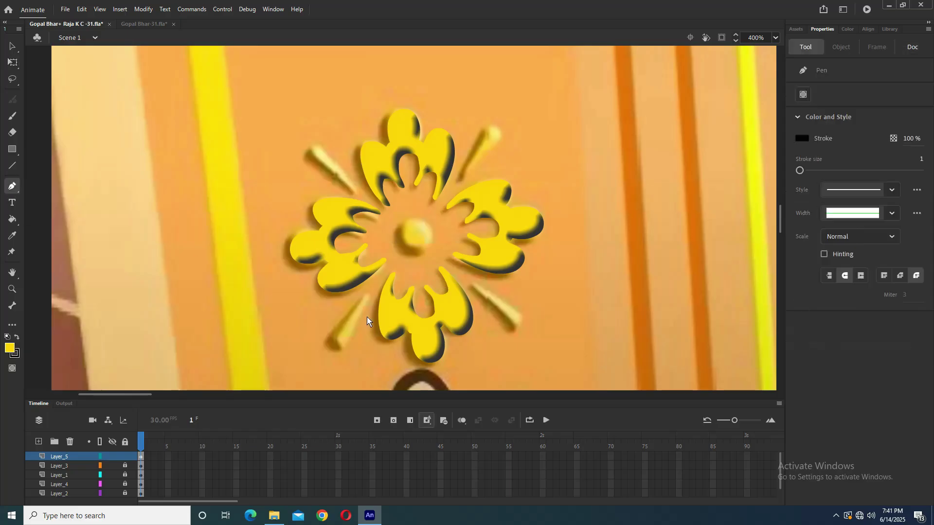
left_click(367, 317, "ctrl")
scroll(384, 248, "up", 1)
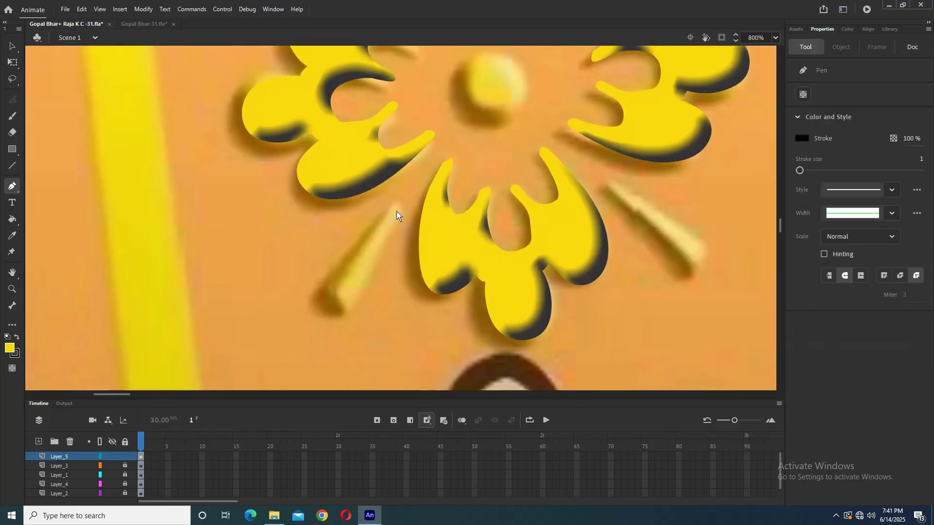
left_click(398, 209)
left_click_drag(353, 309, 349, 313)
key("Escape")
left_click_drag(331, 277, 337, 270)
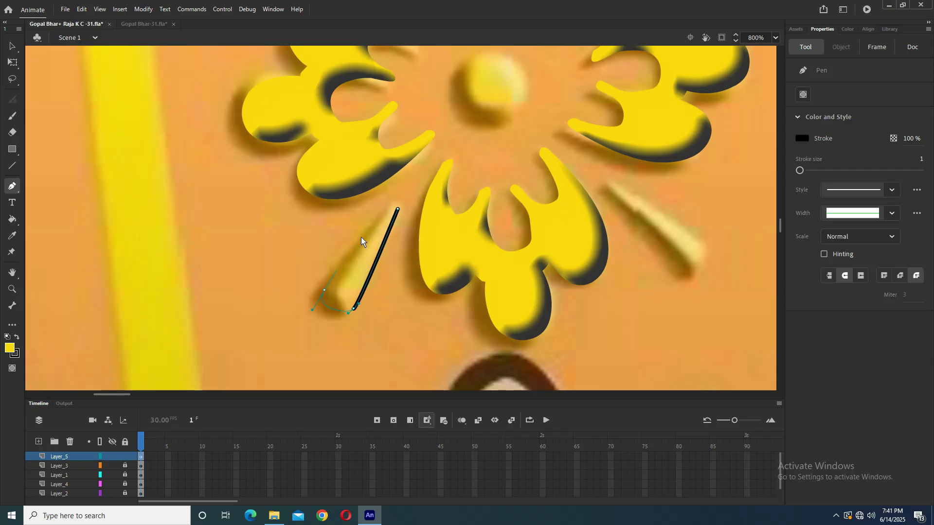
left_click(388, 205)
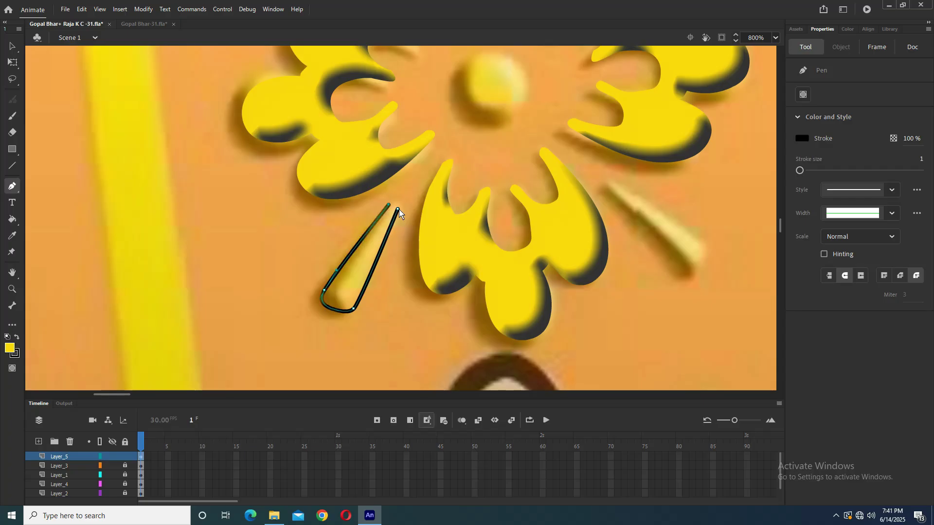
left_click_drag(395, 213, 395, 223)
key("v")
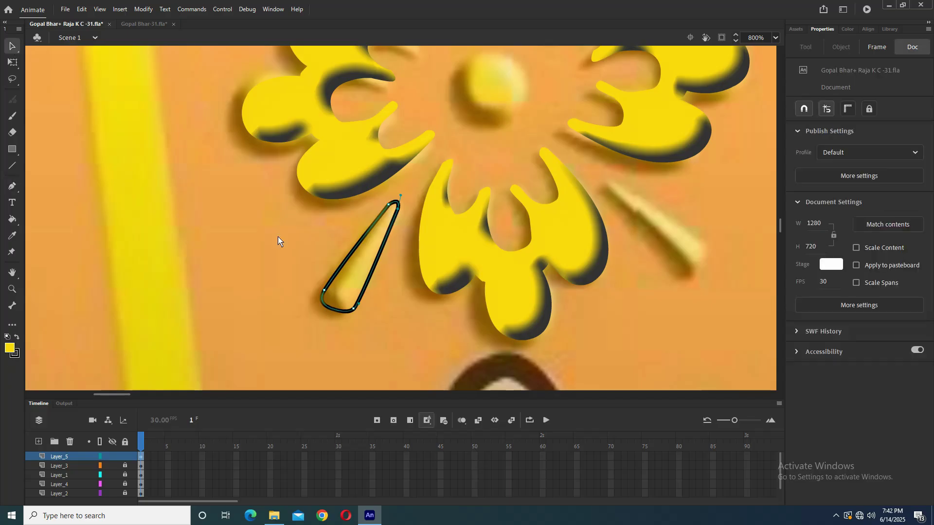
left_click(356, 324)
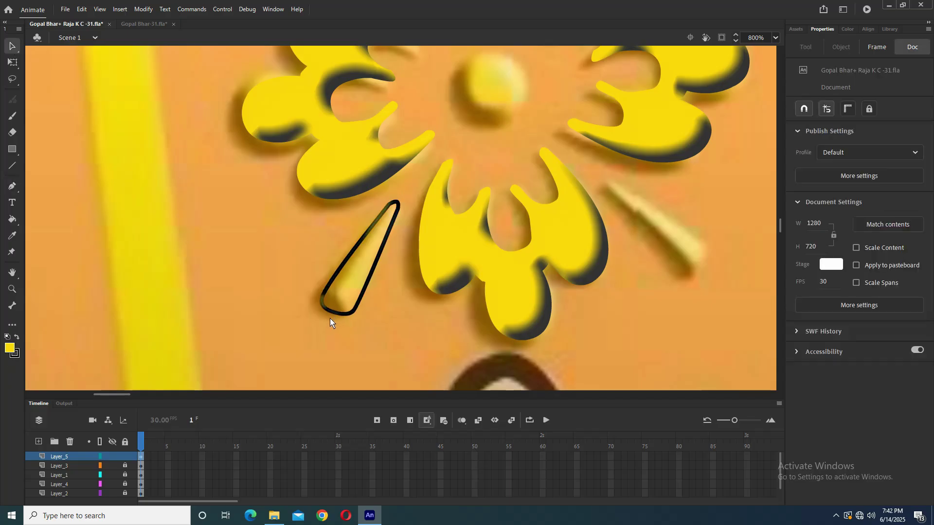
left_click_drag(329, 313, 333, 313)
Fill the traced lower-left spoke with yellow and delete its black outline.
left_click(100, 310)
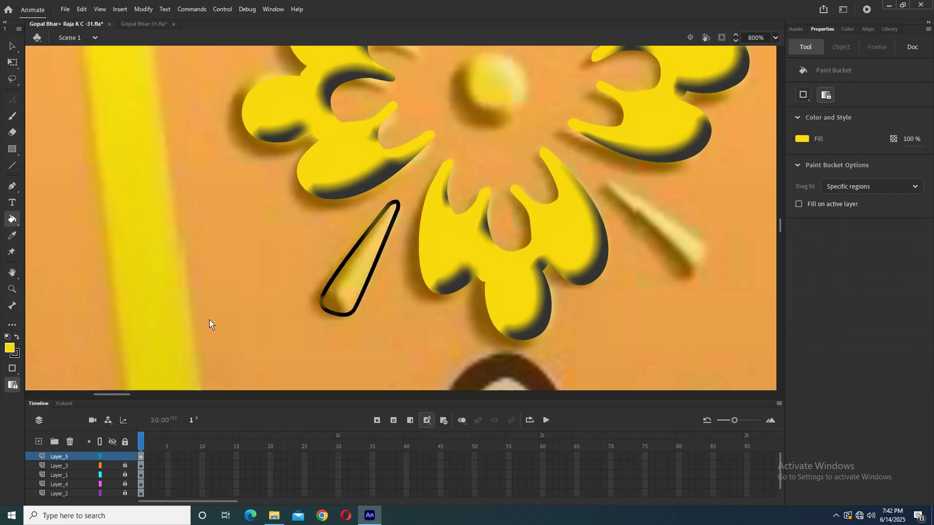
key("ctrl+z")
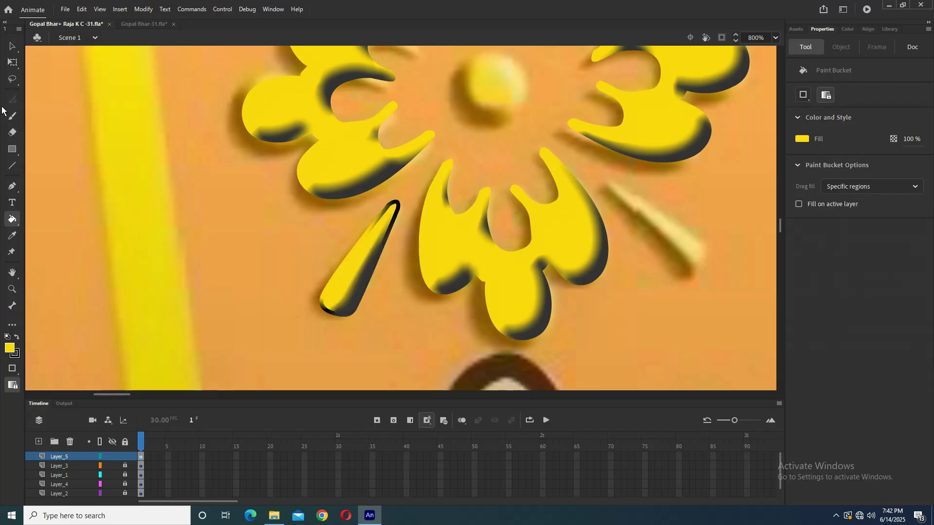
left_click(12, 46)
left_click(398, 207)
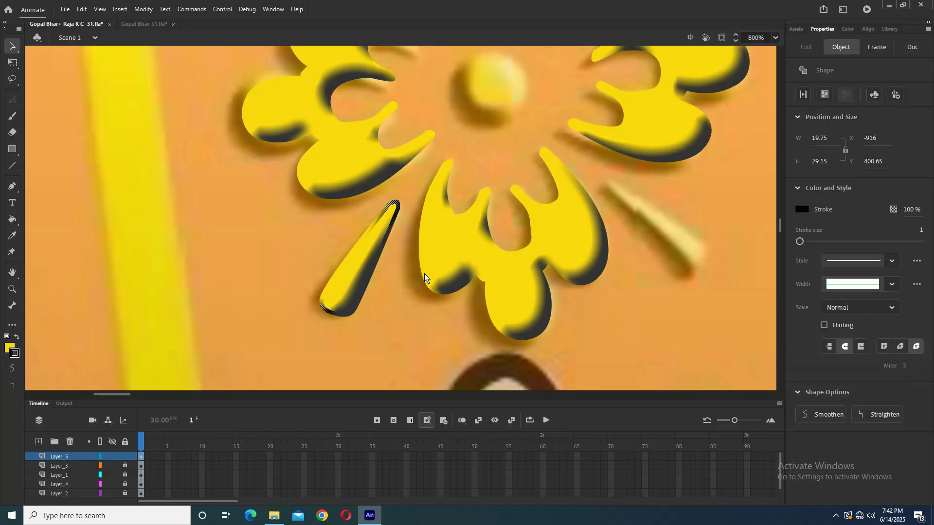
key("Delete")
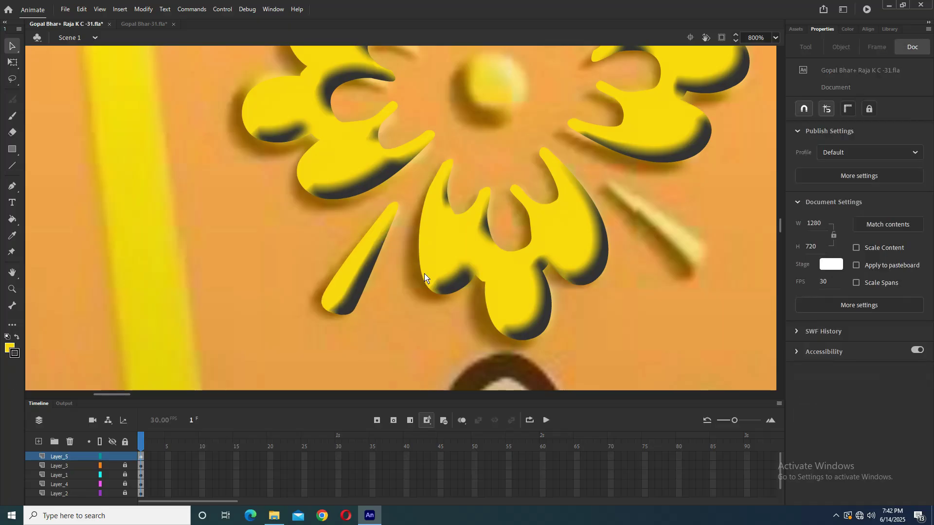
Duplicate the yellow spoke to the flower's upper right and rotate it to match the reference spoke there.
left_click(367, 266)
key("ctrl+minus")
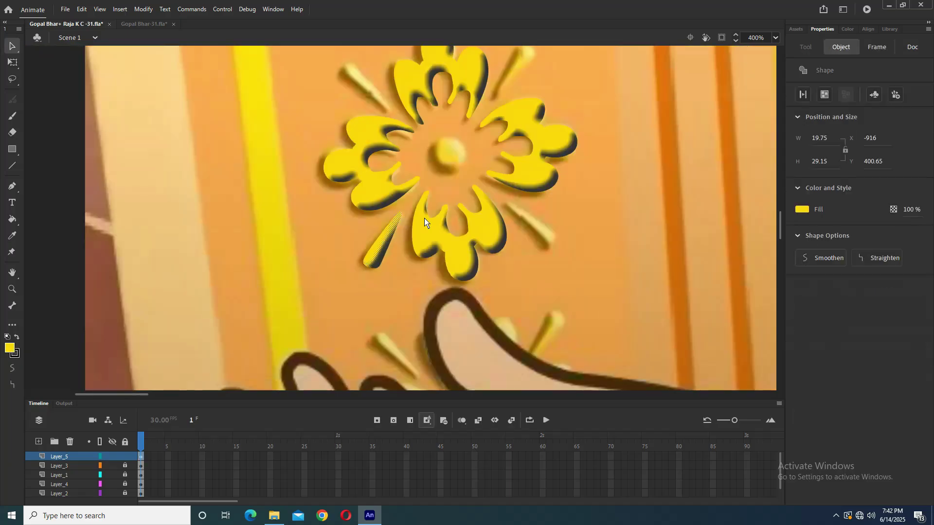
left_click_drag(425, 221, 379, 279)
left_click_drag(335, 310, 408, 25)
left_click(13, 62)
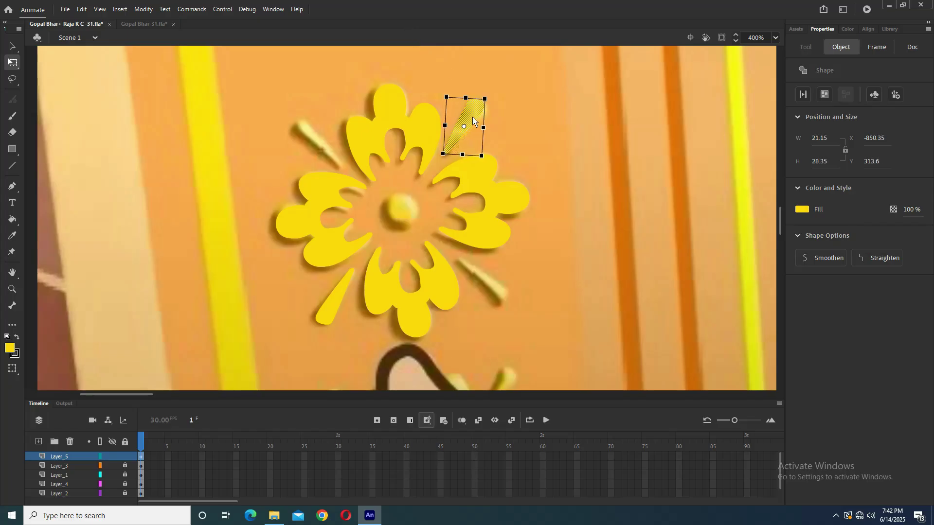
key("Down")
key("Down")
key("Down")
key("Right")
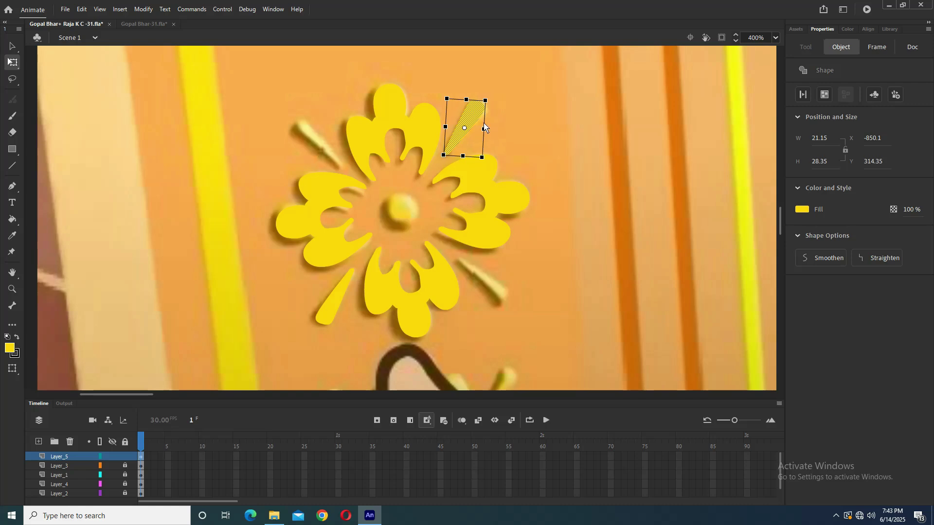
Duplicate both spokes together and rotate the pair onto the upper-left and lower-right reference spokes.
left_click(334, 308, "shift")
left_click_drag(465, 130, 501, 301)
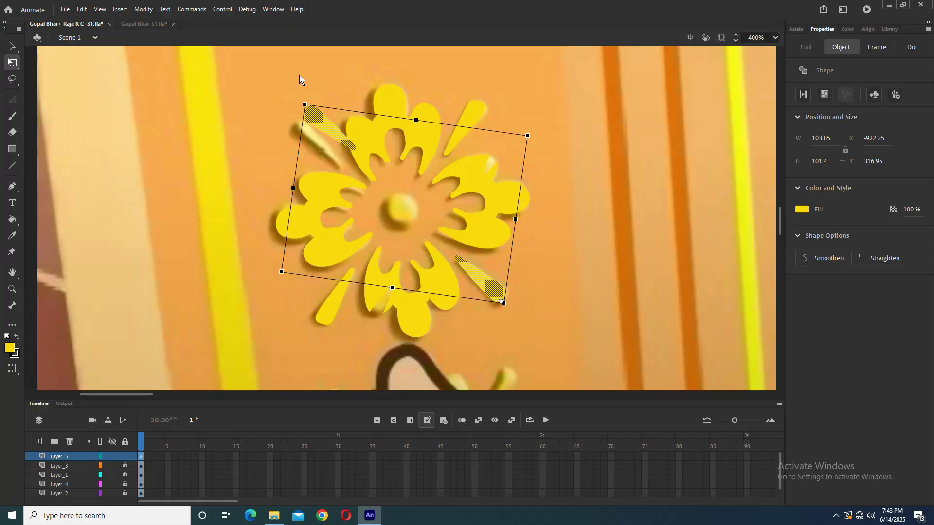
left_click_drag(302, 97, 287, 111)
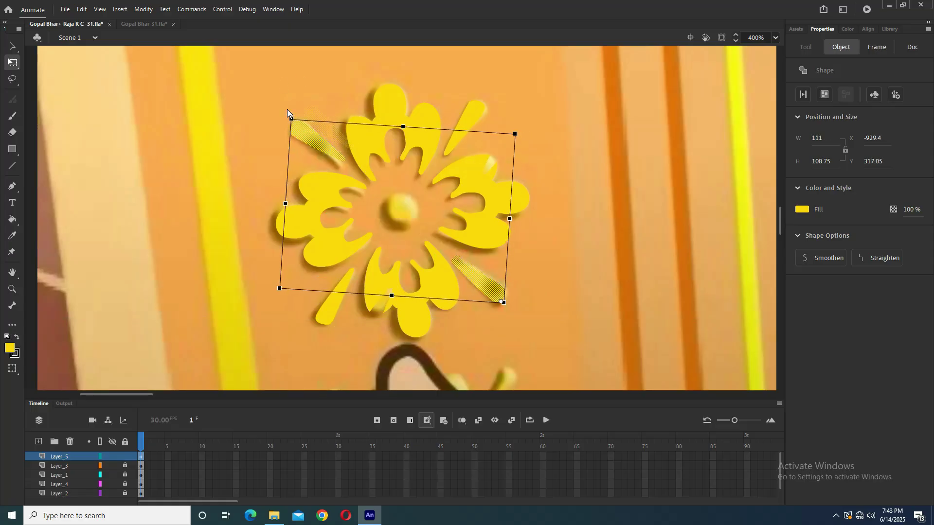
left_click(372, 111)
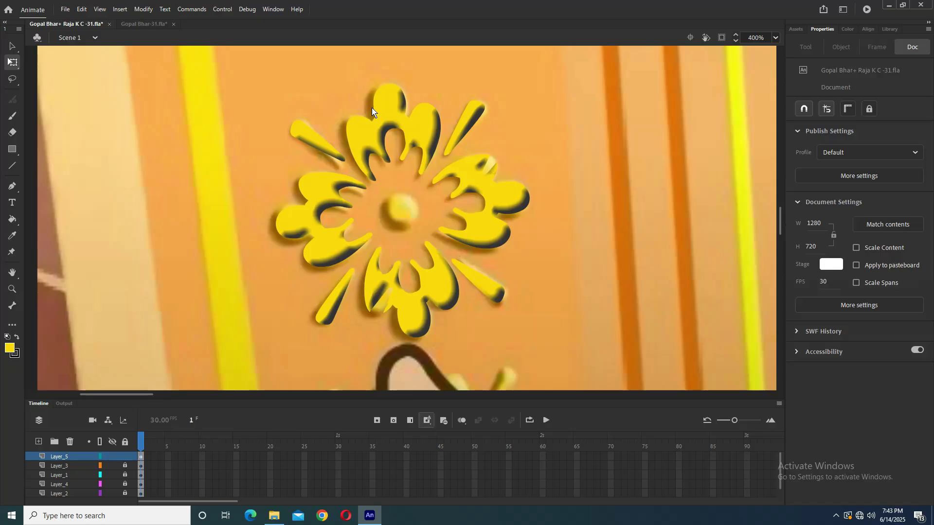
Draw a yellow circle with the Oval tool over the flower's round center.
left_click(12, 149)
left_click(51, 180)
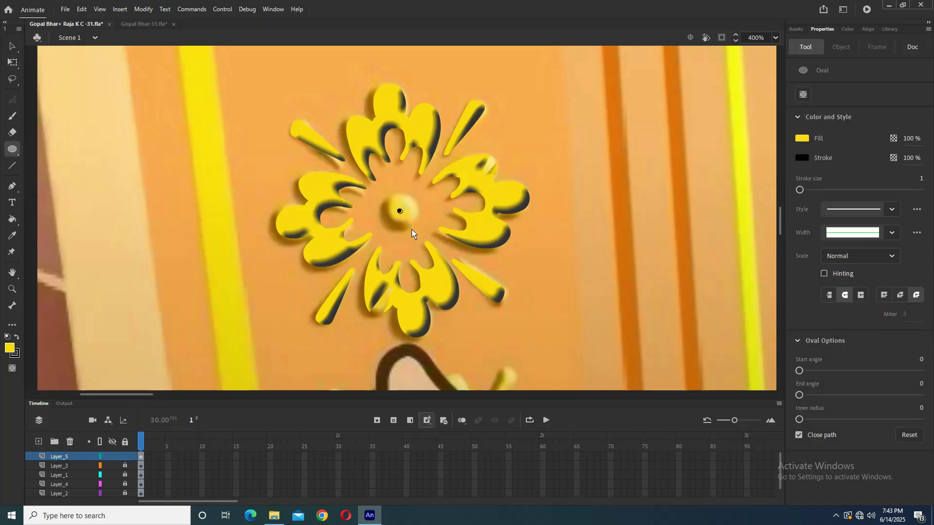
left_click_drag(376, 188, 421, 233)
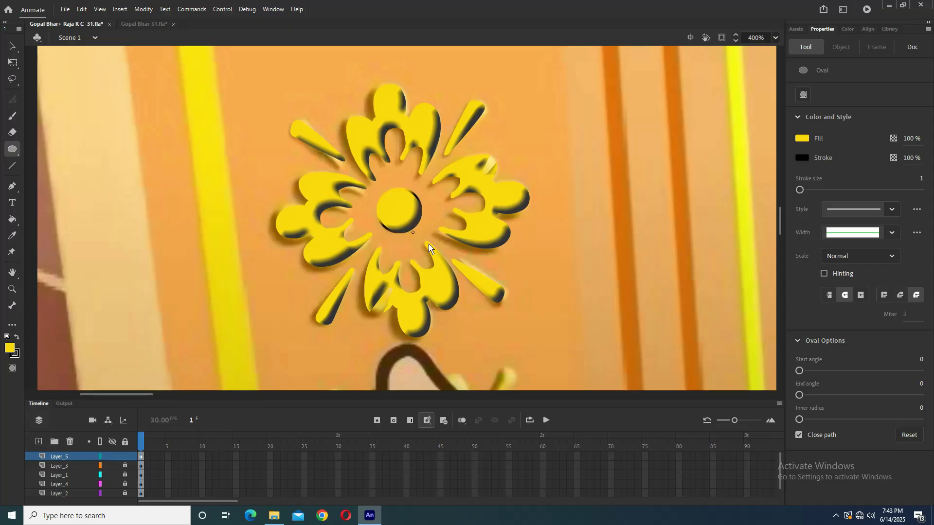
Deselect the flower's yellow center circle and save the document.
left_click(14, 45)
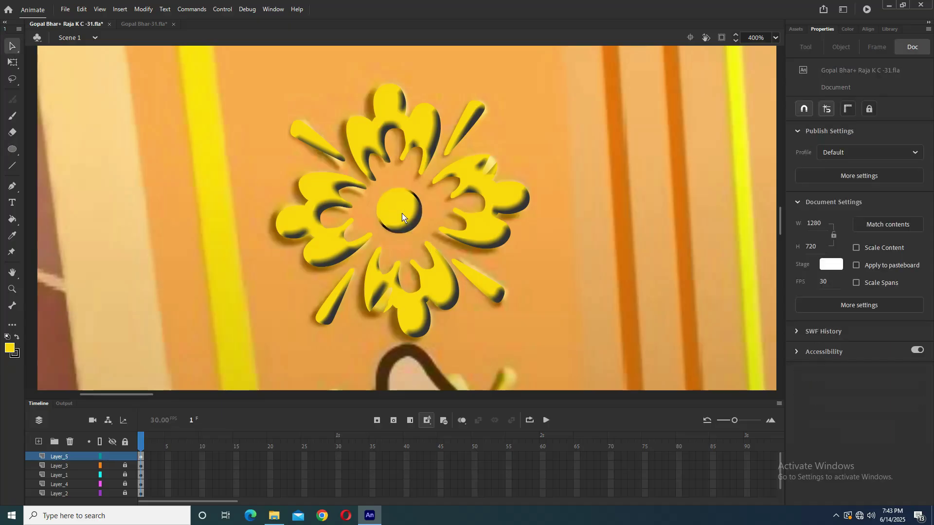
left_click(414, 198)
left_click(471, 272)
key("ctrl+s")
Hide the reference image layer Layer_4 and move the whole yellow flower onto the white stage's upper-left corner.
key("ctrl+minus")
key("ctrl+minus")
key("ctrl+minus")
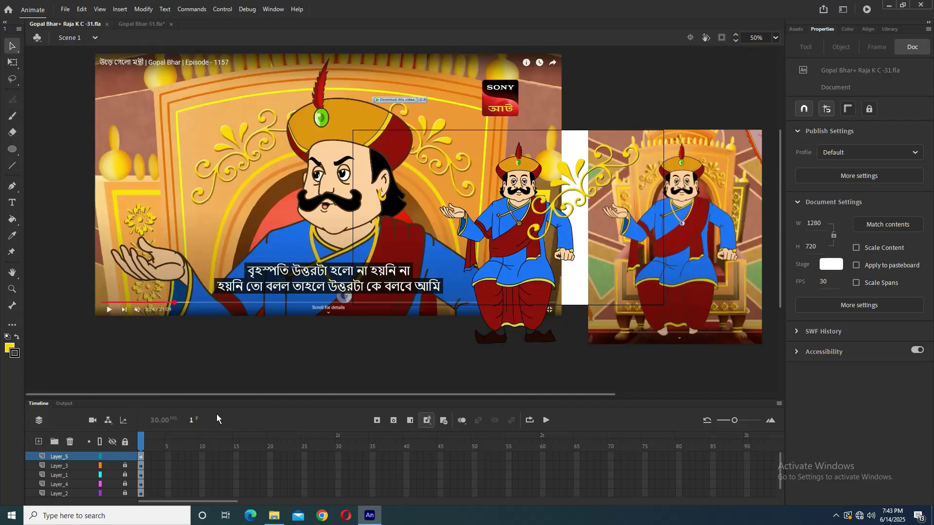
left_click(112, 484)
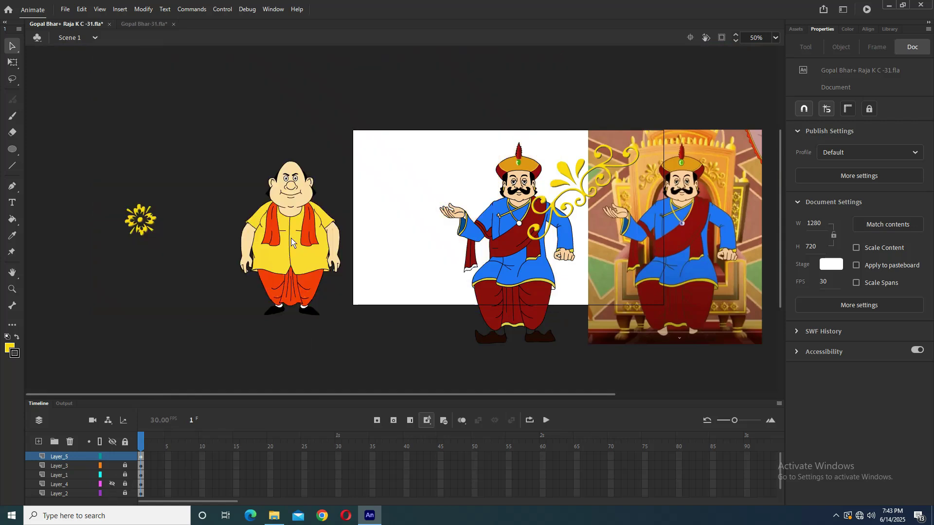
left_click_drag(74, 159, 188, 288)
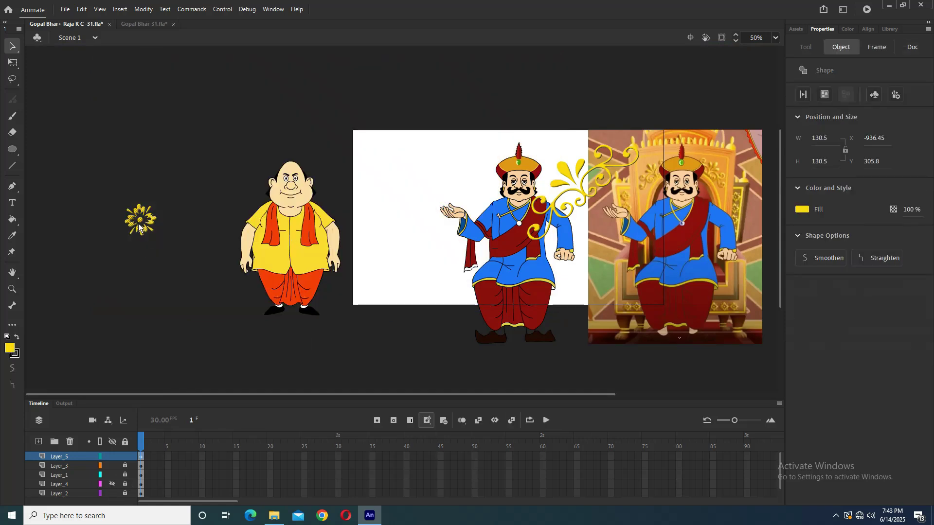
left_click_drag(143, 219, 379, 155)
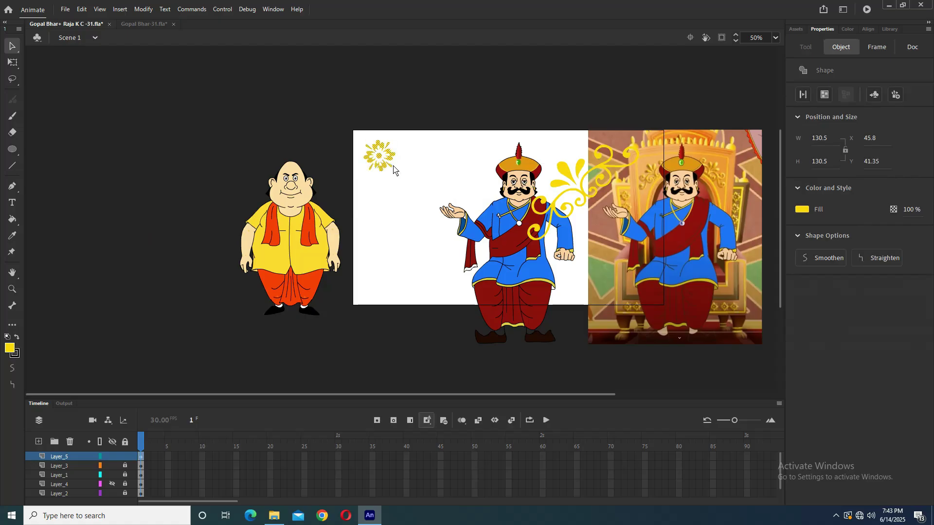
Move the flower down to the stage's lower-left area and the scroll ornament into its upper-left area beside the king.
left_click(519, 140)
left_click_drag(497, 108, 647, 274)
left_click_drag(603, 170, 567, 191)
left_click_drag(313, 107, 438, 199)
left_click_drag(389, 157, 404, 282)
left_click_drag(432, 121, 623, 275)
left_click_drag(562, 191, 444, 161)
left_click(419, 115)
Save the document with both ornaments arranged on the stage.
scroll(398, 294, "up", 3)
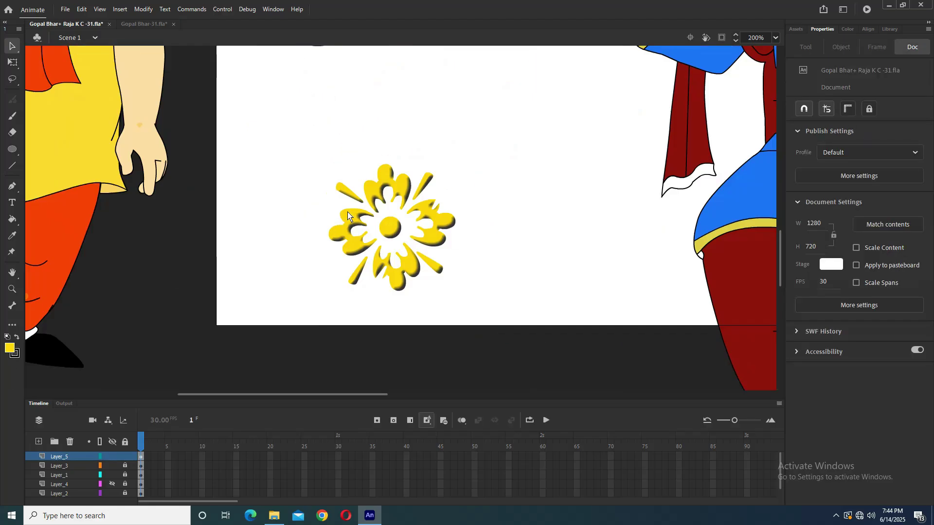
scroll(443, 172, "down", 2)
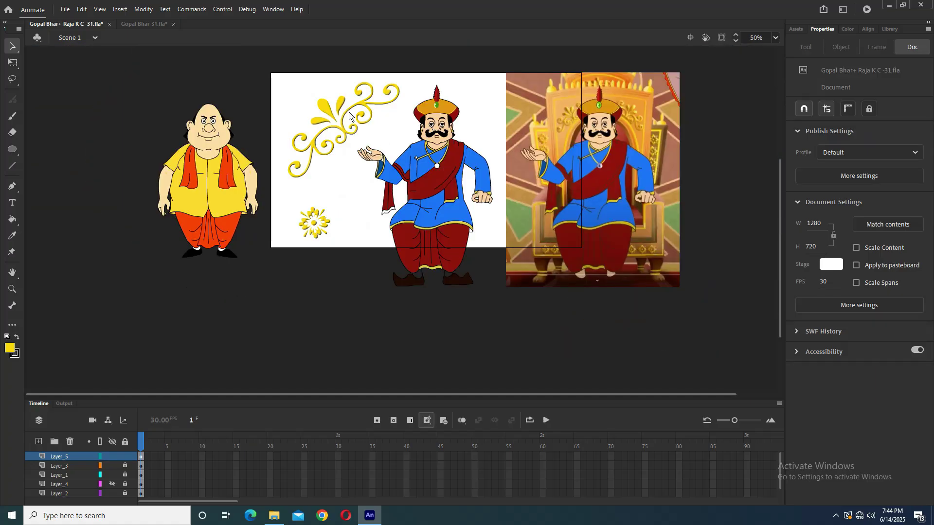
scroll(404, 249, "up", 2)
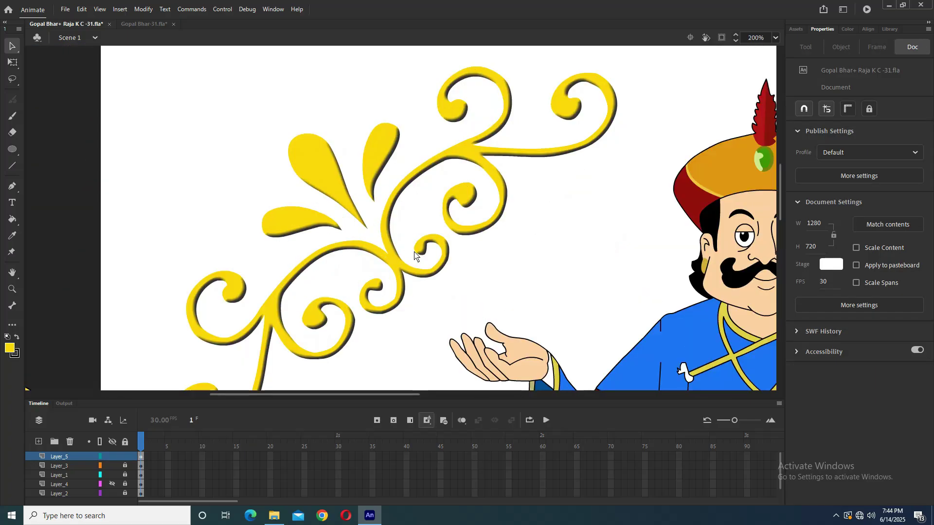
scroll(414, 254, "down", 2)
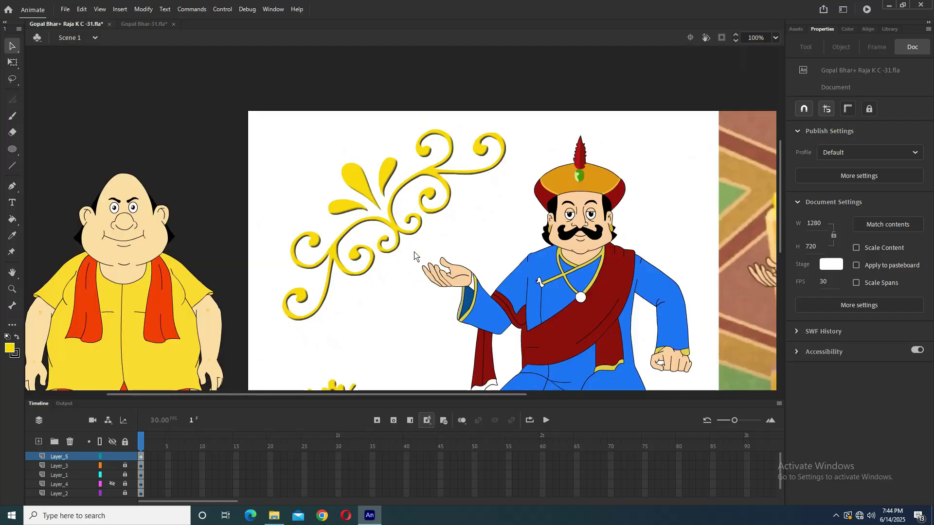
key("ctrl+s")
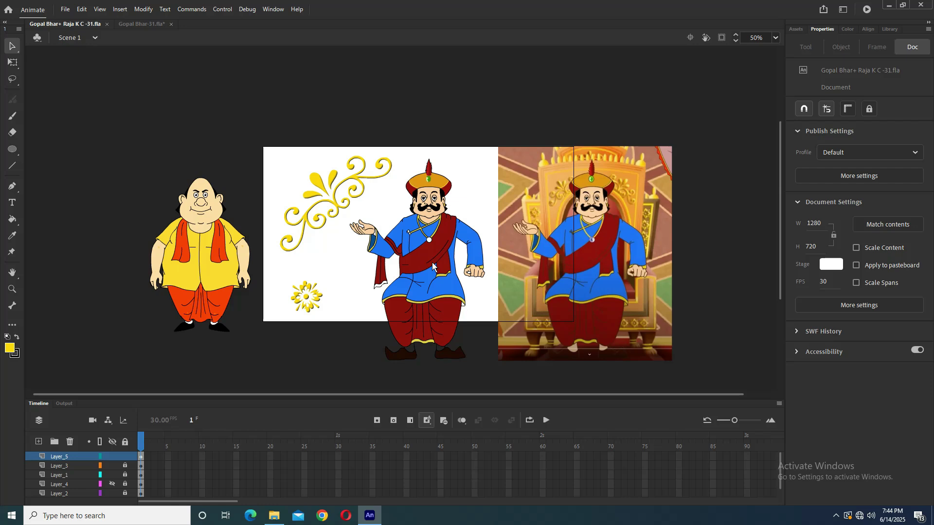
left_click(835, 516)
left_click(817, 496)
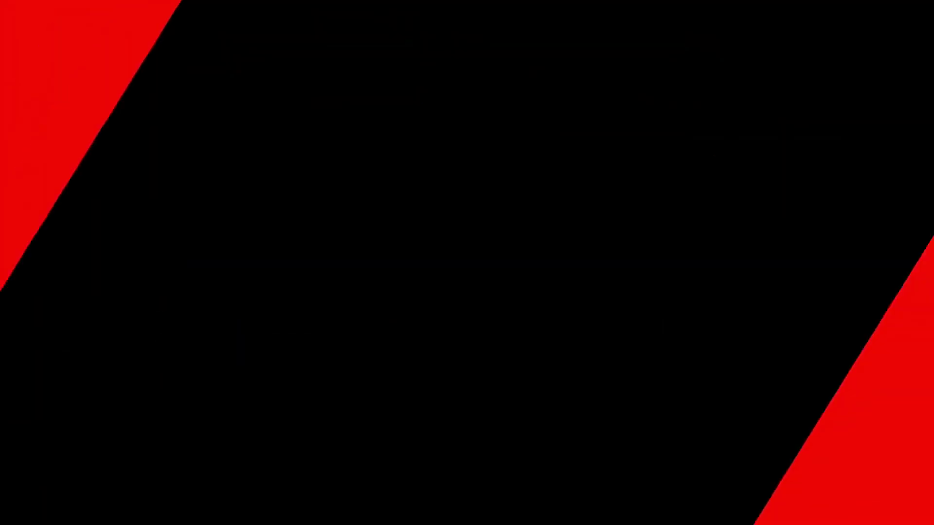